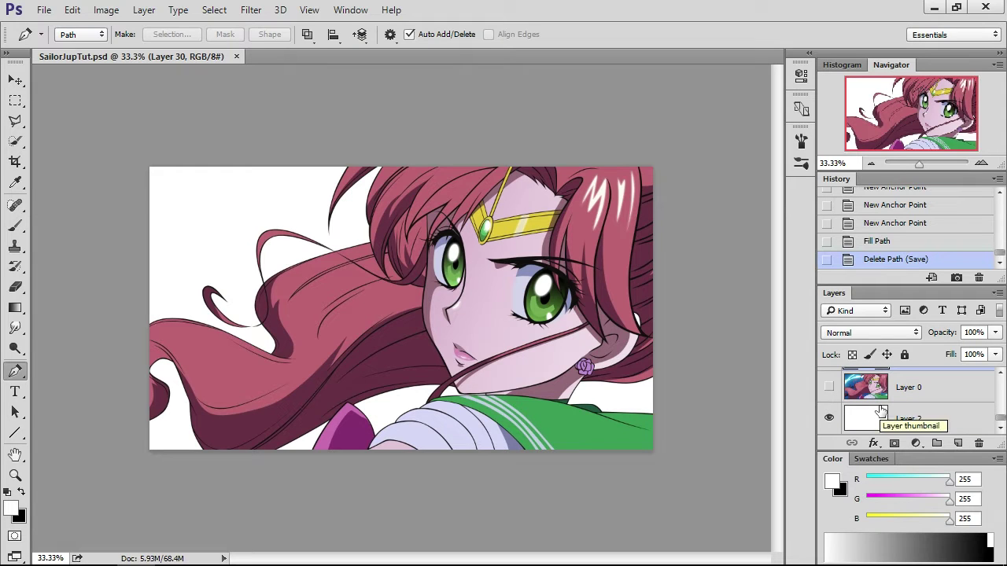
# - Compare the artwork with the original background picture on Layer 0 shown and hidden, then leave it hidden
pyautogui.click(828, 387)
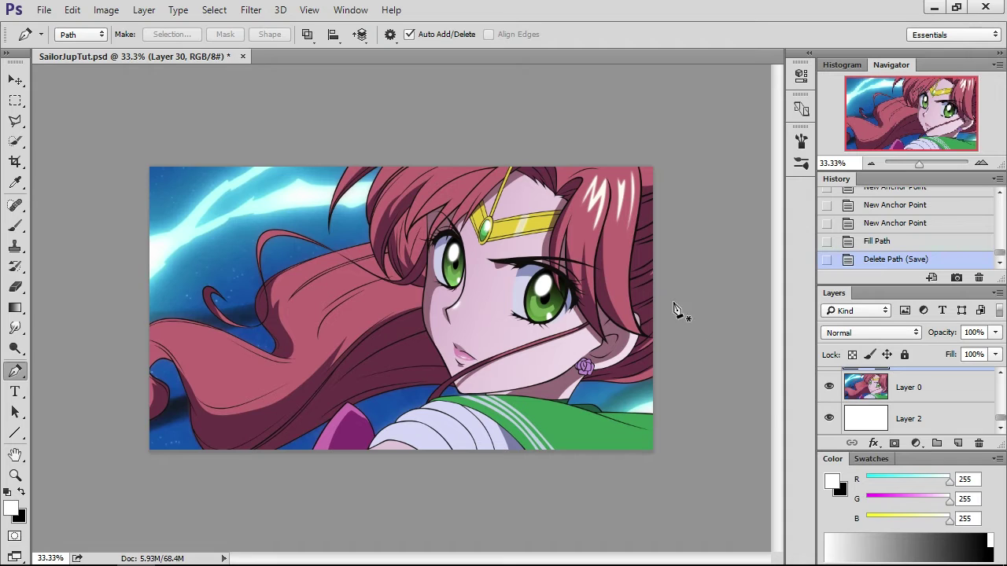
pyautogui.click(828, 387)
pyautogui.click(829, 387)
pyautogui.click(828, 387)
pyautogui.scroll(3, 857, 406)
pyautogui.scroll(-3, 951, 422)
pyautogui.scroll(3, 899, 417)
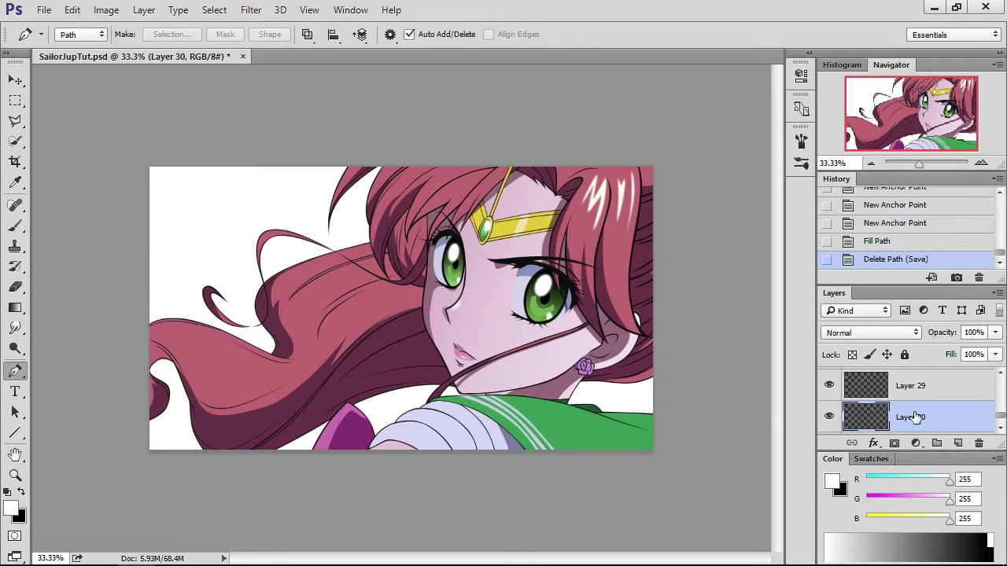
pyautogui.scroll(2, 913, 417)
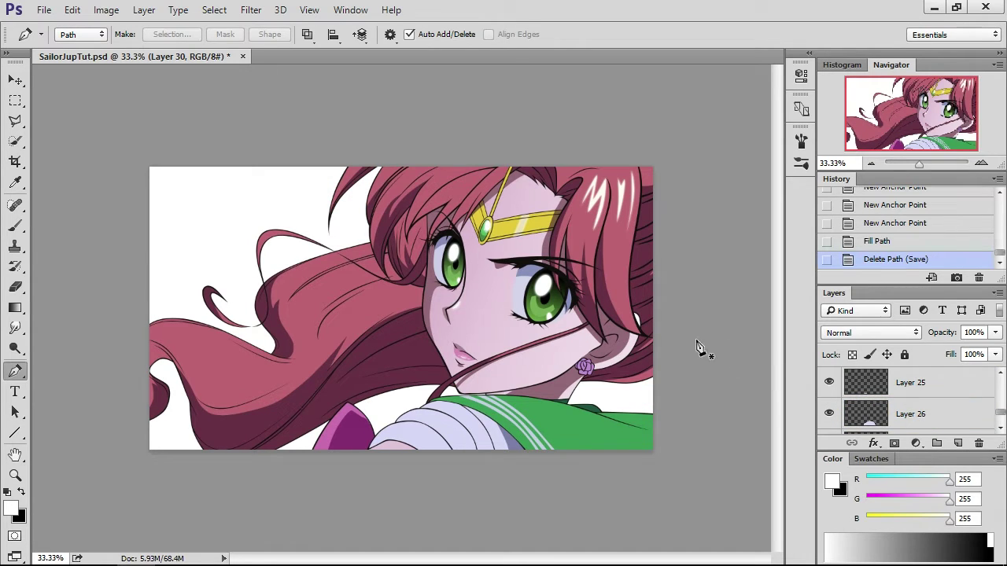
# - Find Layer 3 using a close-up of the larger eye and rename it as outline
pyautogui.click(981, 163)
pyautogui.click(981, 163)
pyautogui.click(981, 163)
pyautogui.moveTo(906, 134); pyautogui.dragTo(944, 135)
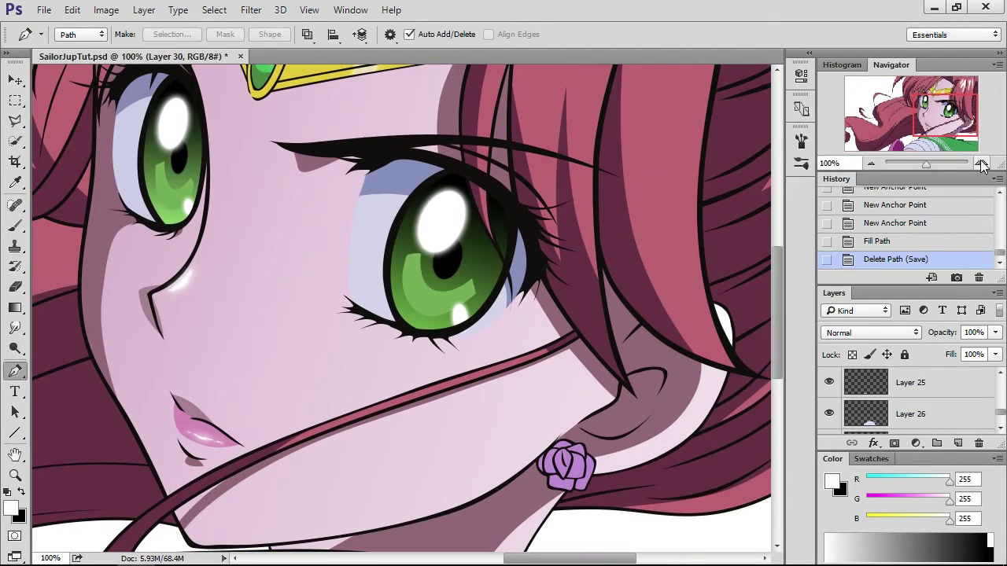
pyautogui.click(981, 163)
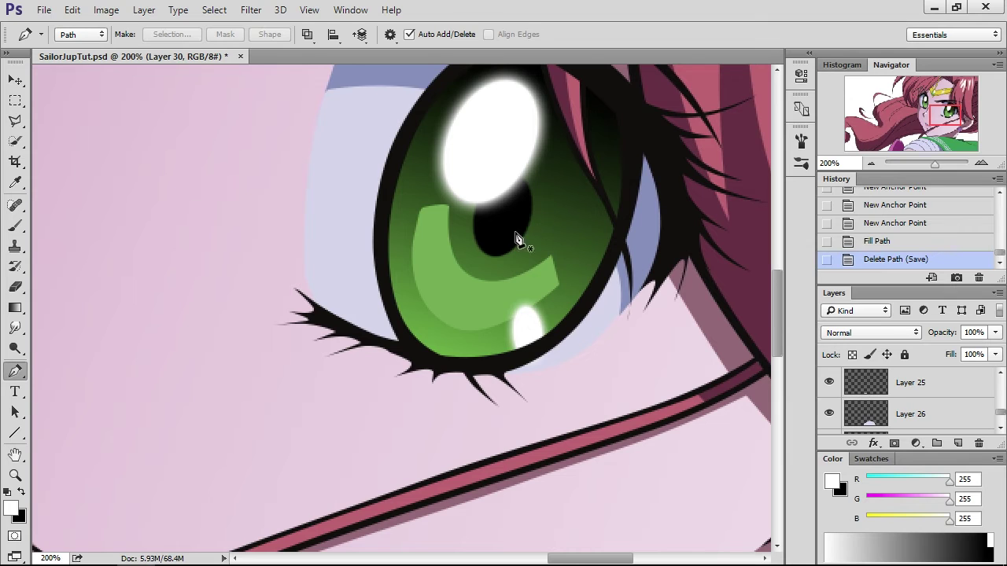
pyautogui.scroll(2, 915, 406)
pyautogui.scroll(5, 917, 407)
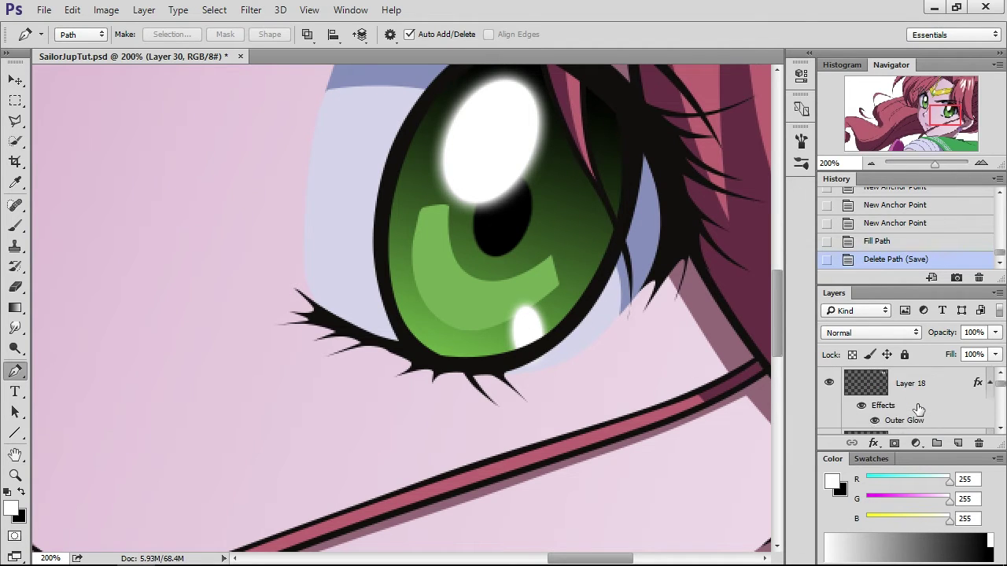
pyautogui.scroll(8, 916, 406)
pyautogui.click(829, 384)
pyautogui.click(829, 387)
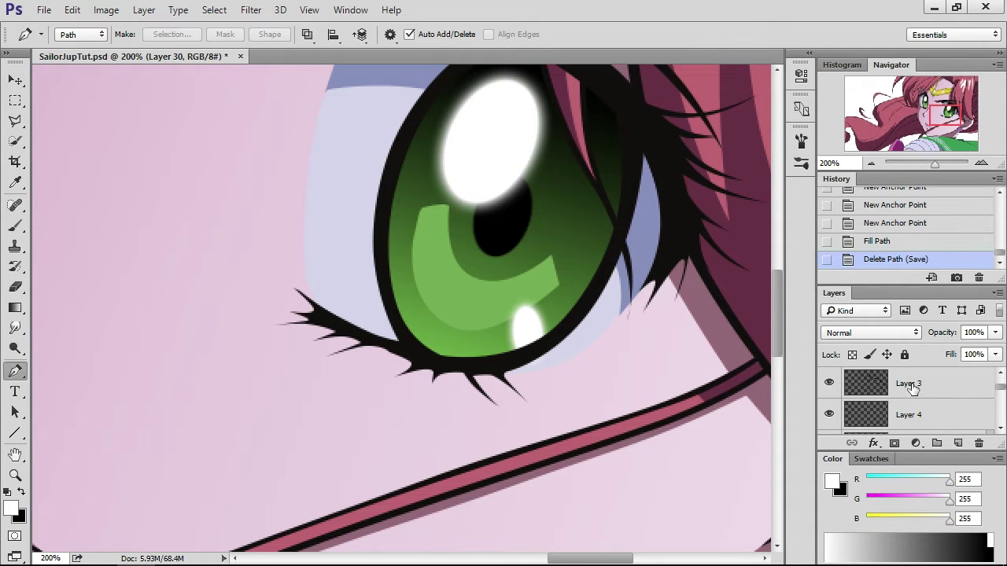
pyautogui.doubleClick(911, 385)
pyautogui.write('ou')
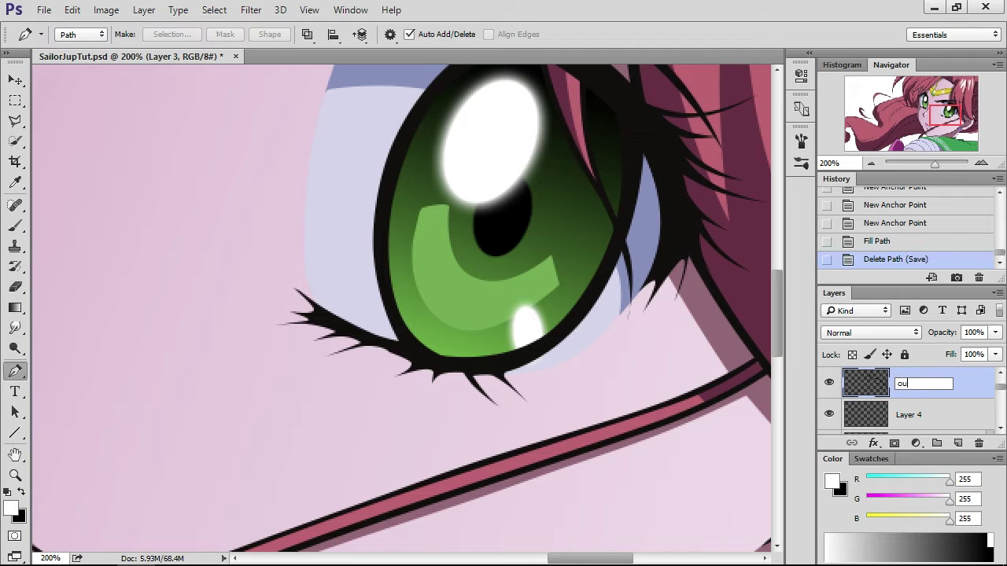
pyautogui.write('tline')
pyautogui.press('Return')
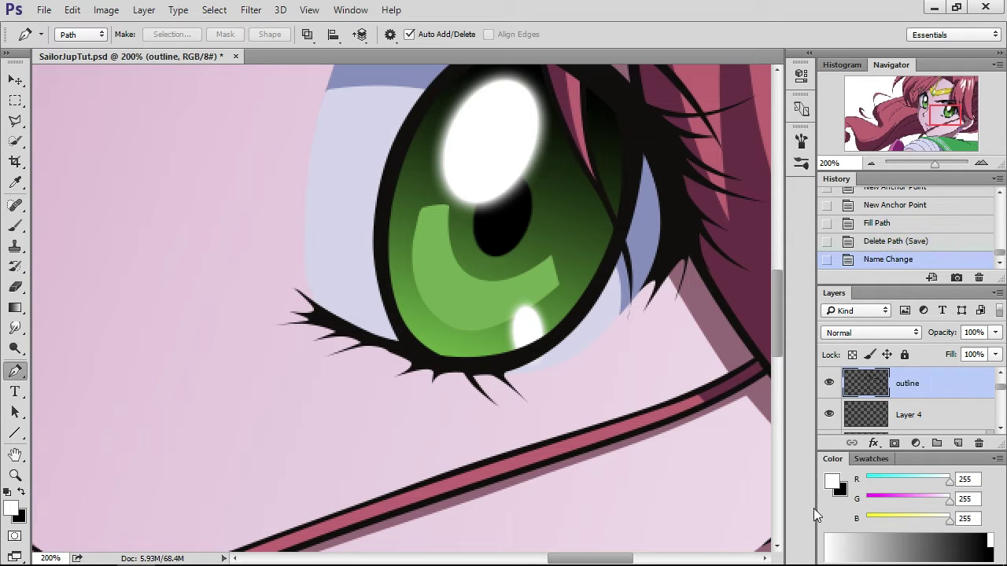
# - Toggle the visibility of the outline layer and the eye layers below it to identify which one holds the pupils
pyautogui.click(829, 383)
pyautogui.click(829, 383)
pyautogui.click(829, 383)
pyautogui.click(829, 383)
pyautogui.click(912, 423)
pyautogui.click(829, 415)
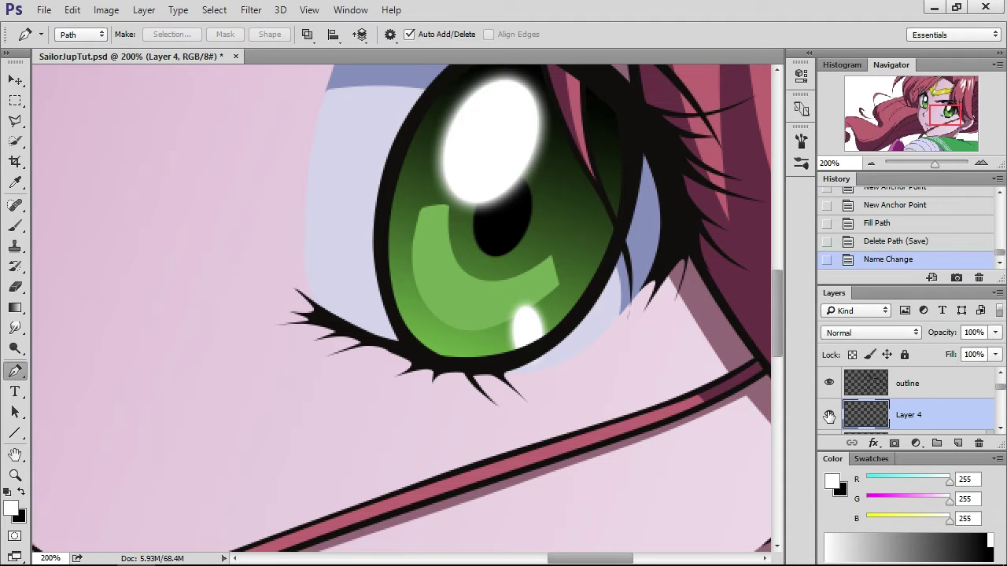
pyautogui.scroll(2, 832, 413)
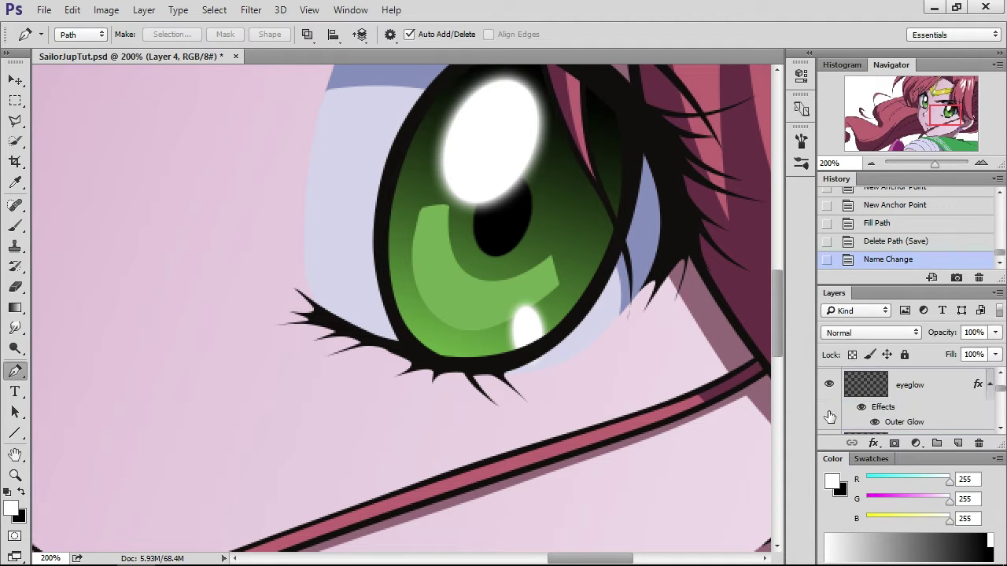
pyautogui.scroll(-2, 835, 411)
pyautogui.click(829, 385)
pyautogui.click(829, 385)
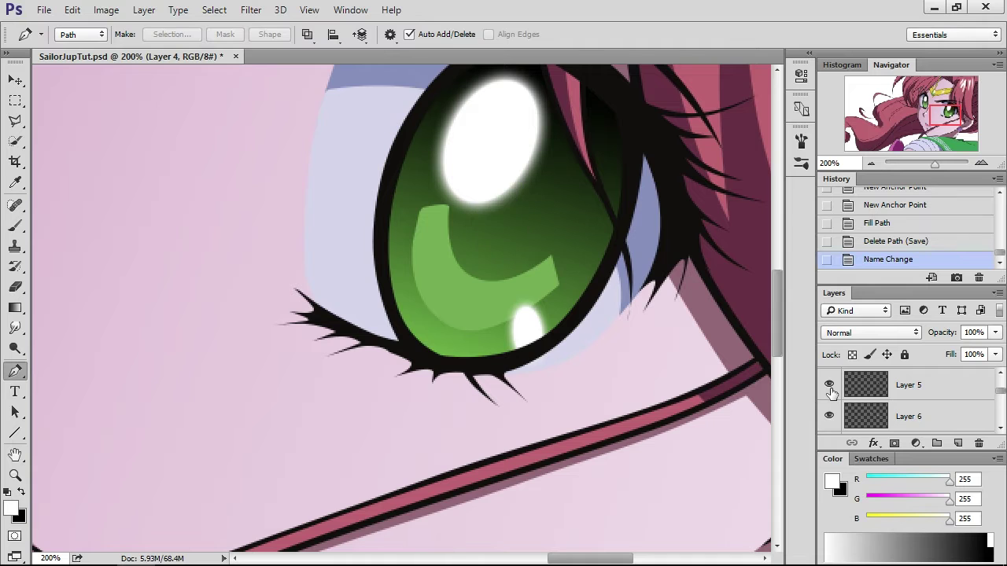
# - Apply a Gaussian Blur with a 2.3 pixel radius to the pupils on Layer 5
pyautogui.click(885, 385)
pyautogui.click(871, 163)
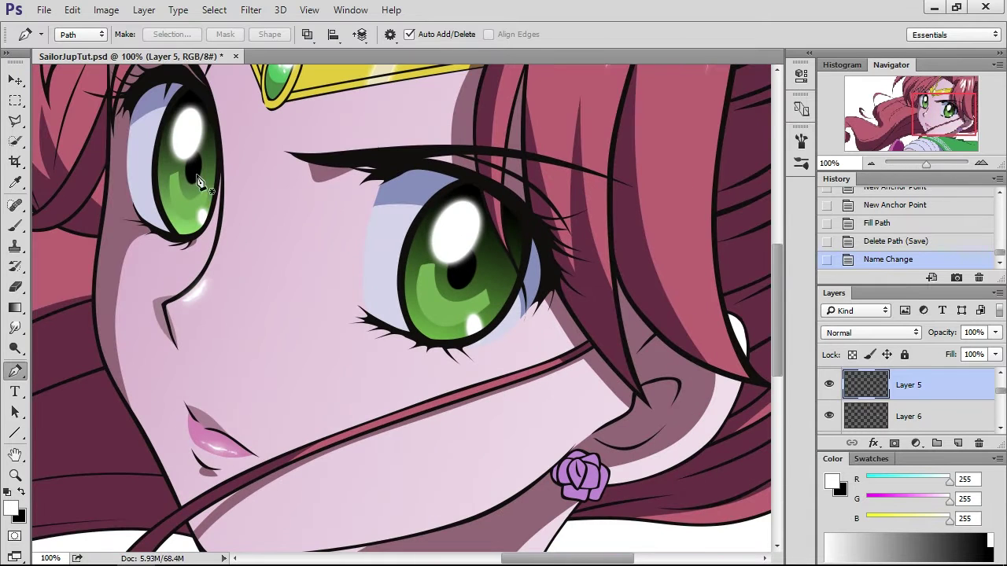
pyautogui.click(145, 10)
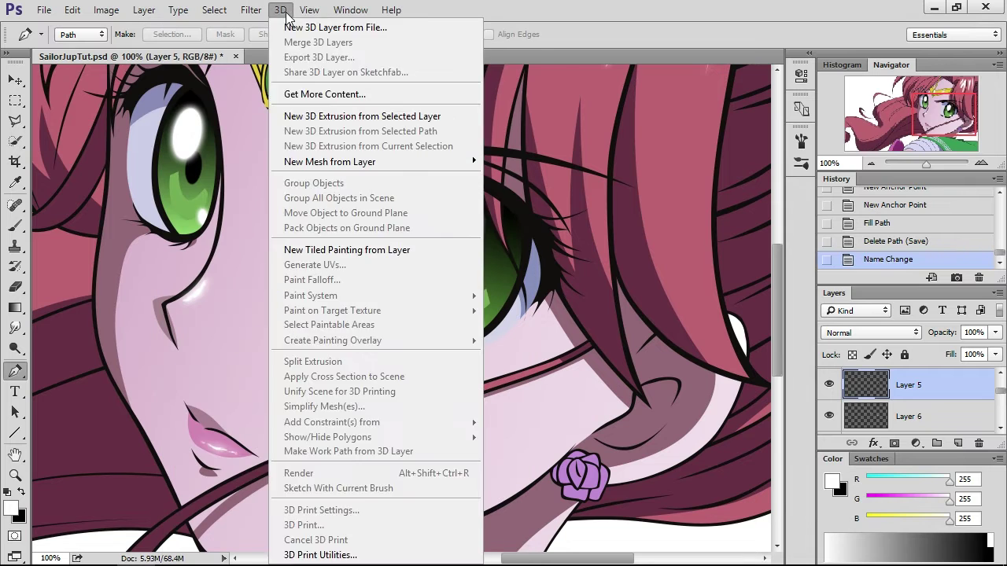
pyautogui.moveTo(309, 10)
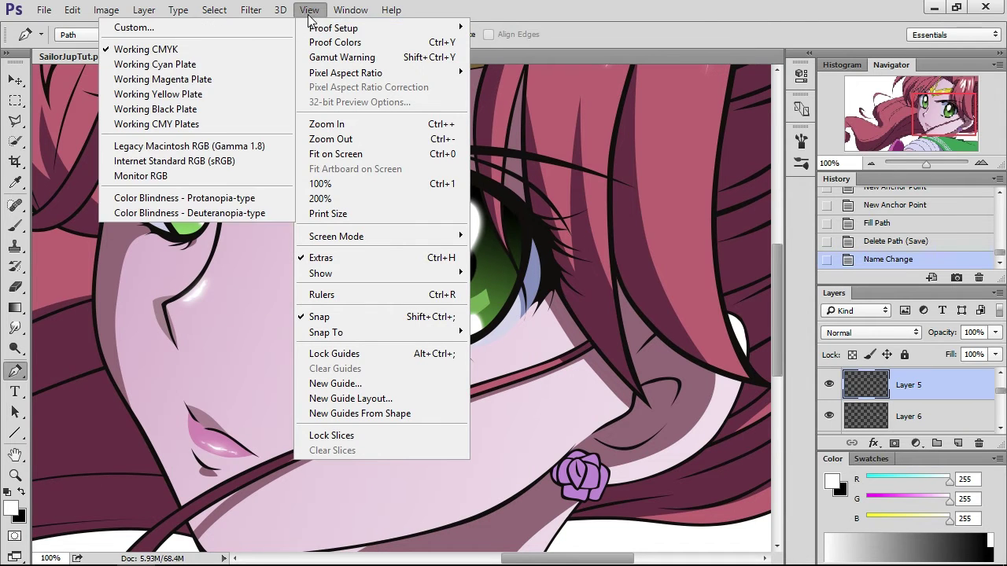
pyautogui.moveTo(258, 14)
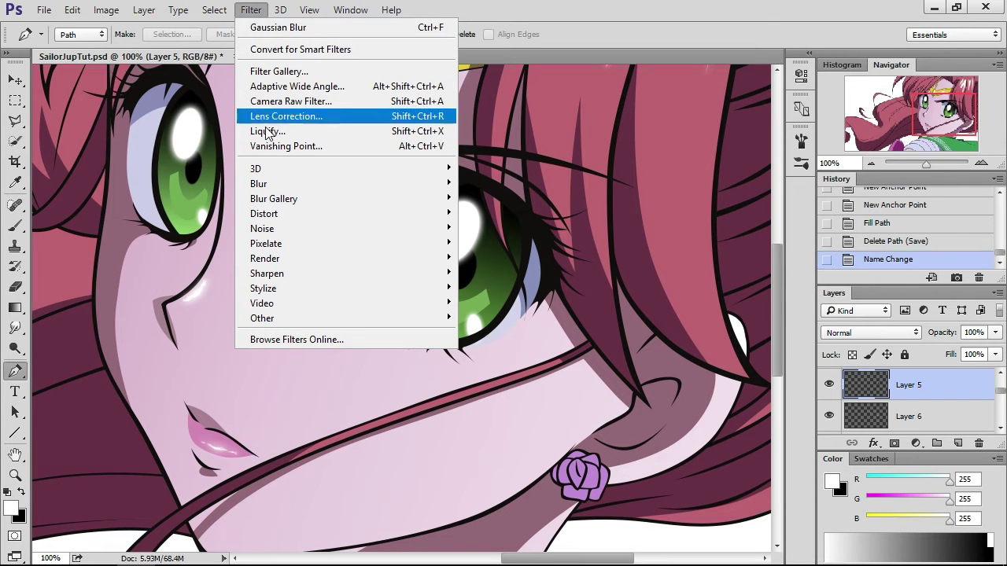
pyautogui.moveTo(272, 183)
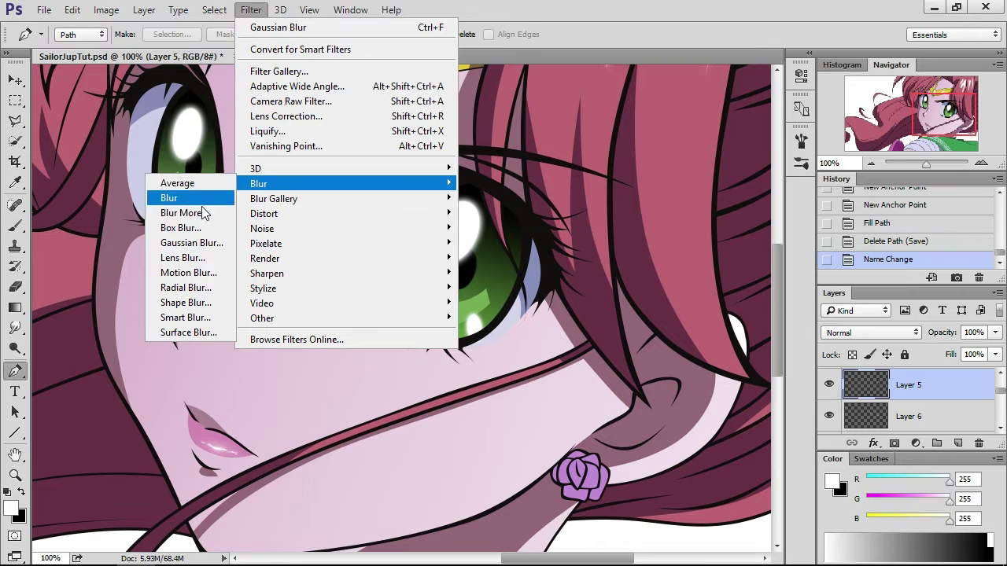
pyautogui.click(193, 243)
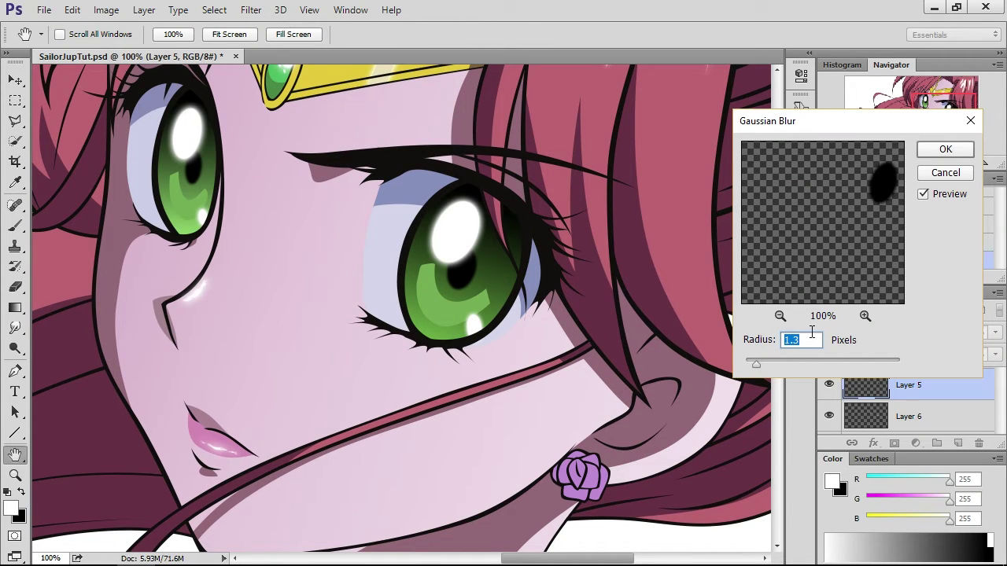
pyautogui.click(769, 364)
pyautogui.click(764, 363)
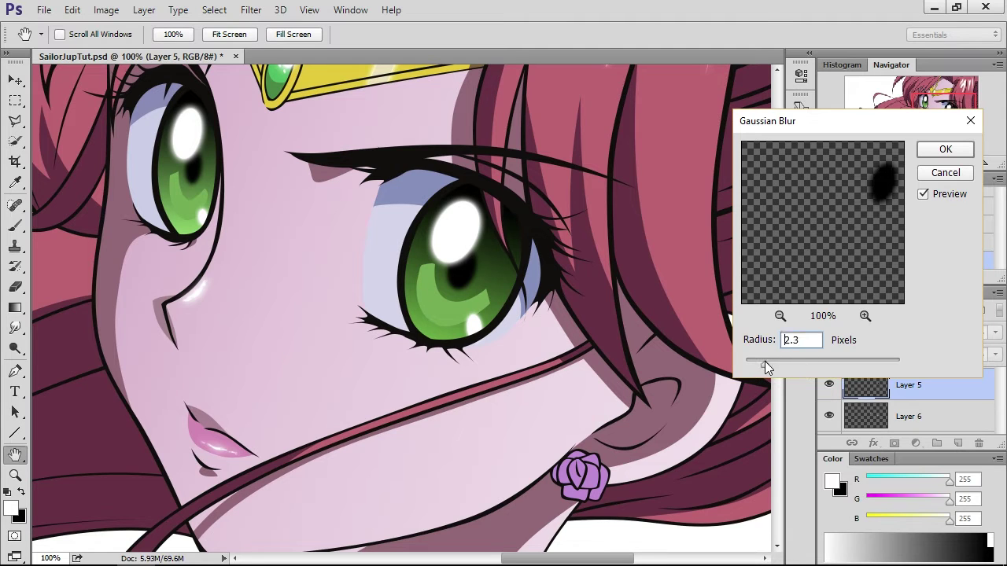
pyautogui.click(944, 157)
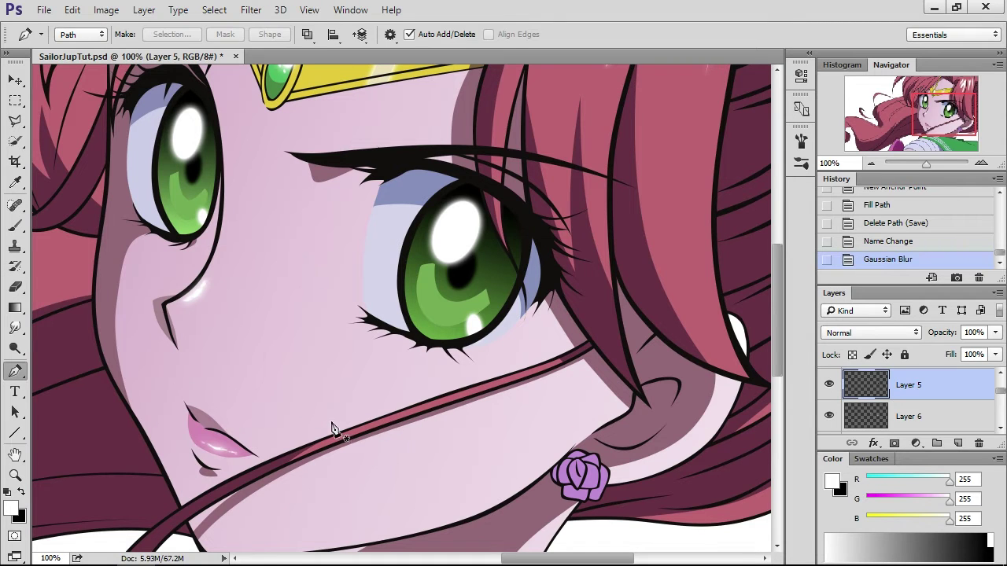
# - Activate the Smudge tool for the larger eye's pupil with a hard round brush at 4 px and 100% hardness
pyautogui.click(19, 333)
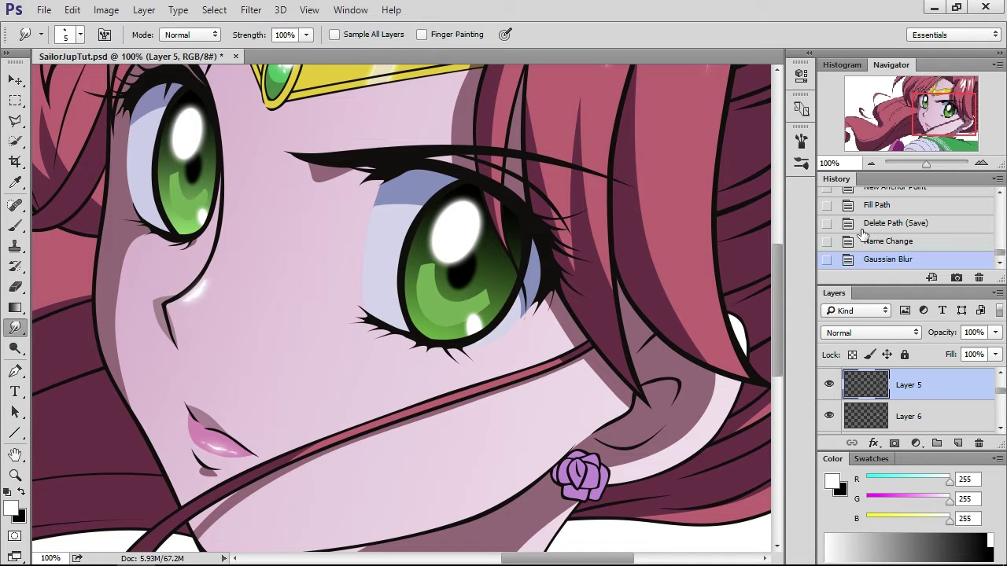
pyautogui.click(981, 163)
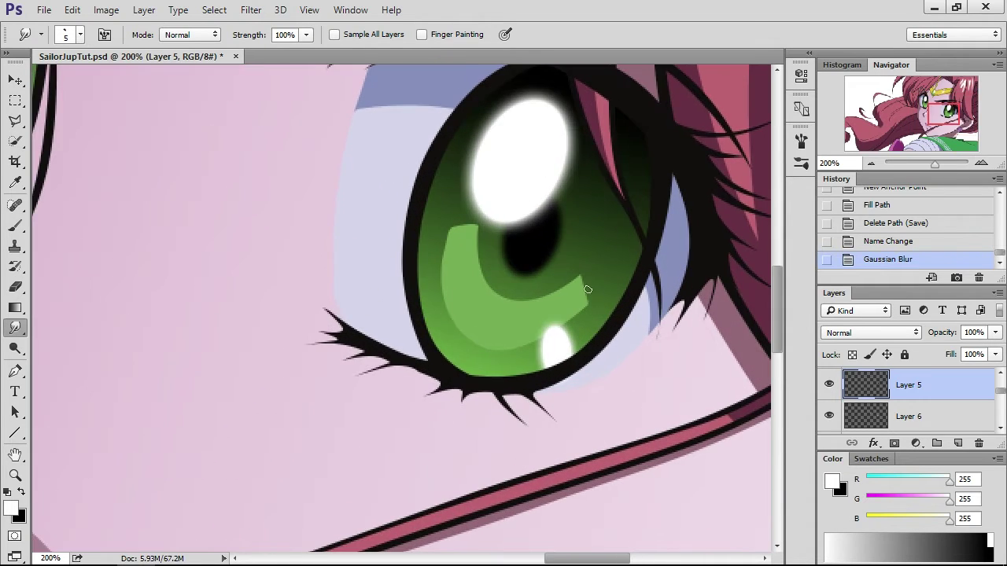
pyautogui.rightClick(529, 271)
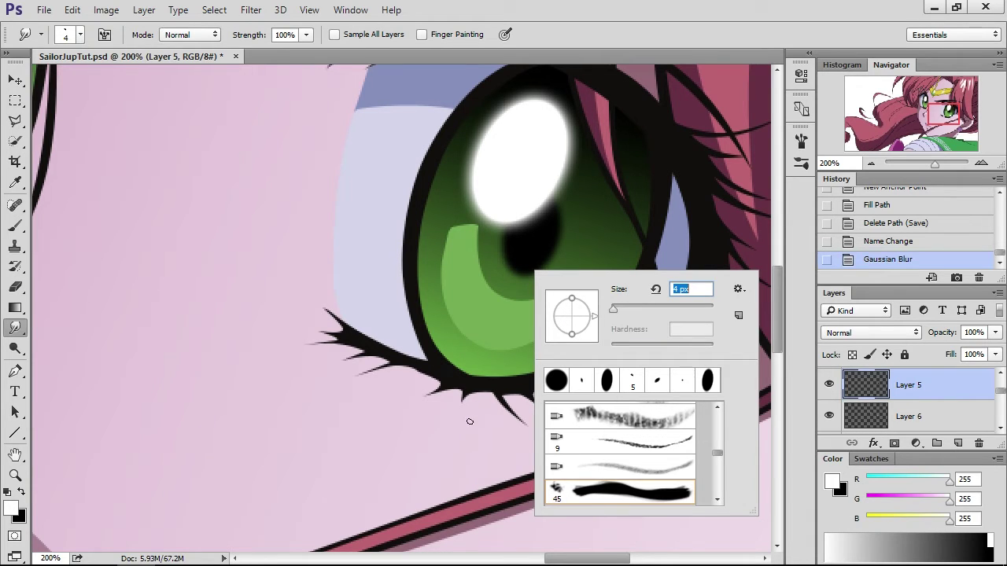
pyautogui.scroll(5, 708, 449)
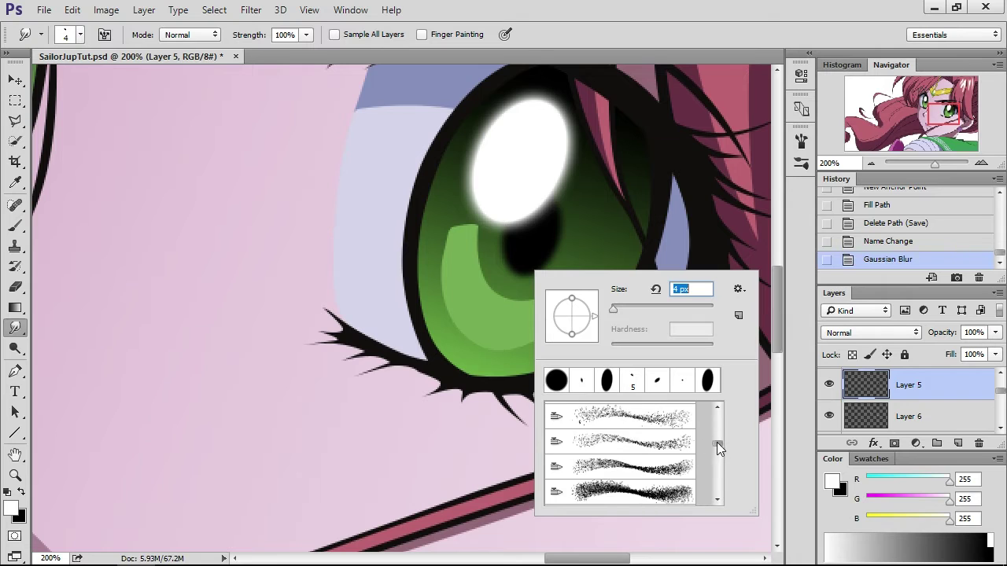
pyautogui.moveTo(719, 442); pyautogui.dragTo(715, 416)
pyautogui.scroll(-2, 596, 467)
pyautogui.scroll(-3, 595, 466)
pyautogui.scroll(4, 598, 445)
pyautogui.scroll(-1, 606, 456)
pyautogui.scroll(1, 609, 454)
pyautogui.click(595, 442)
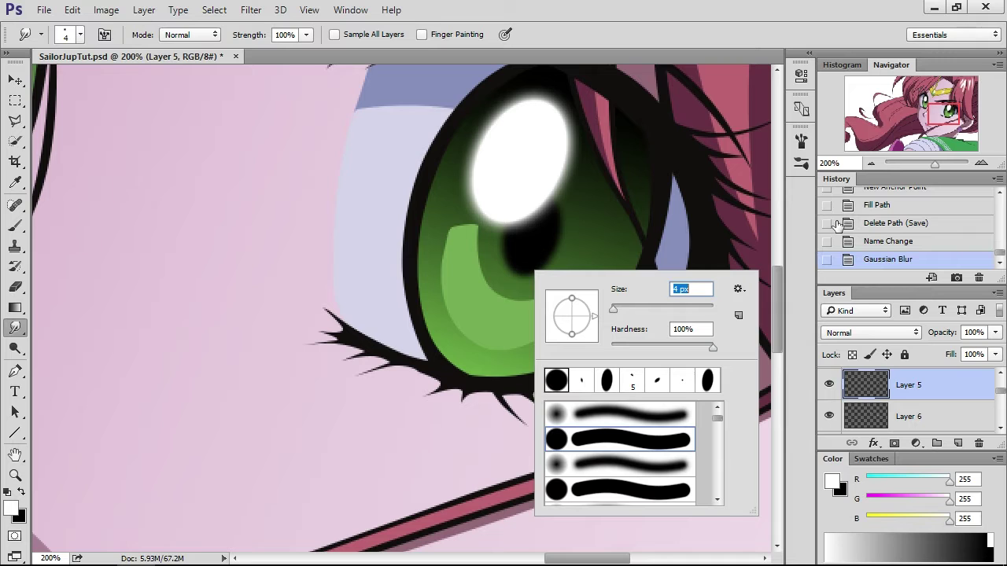
# - Try smudging a streak outward from the larger eye's pupil with the hard round brush, and undo it
pyautogui.click(981, 163)
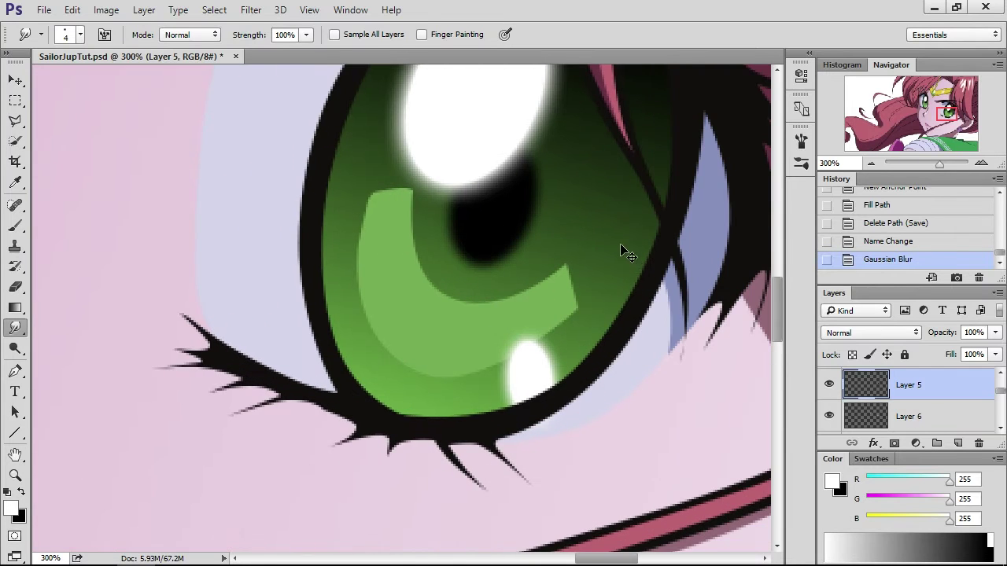
pyautogui.scroll(2, 535, 283)
pyautogui.moveTo(454, 251); pyautogui.dragTo(415, 249)
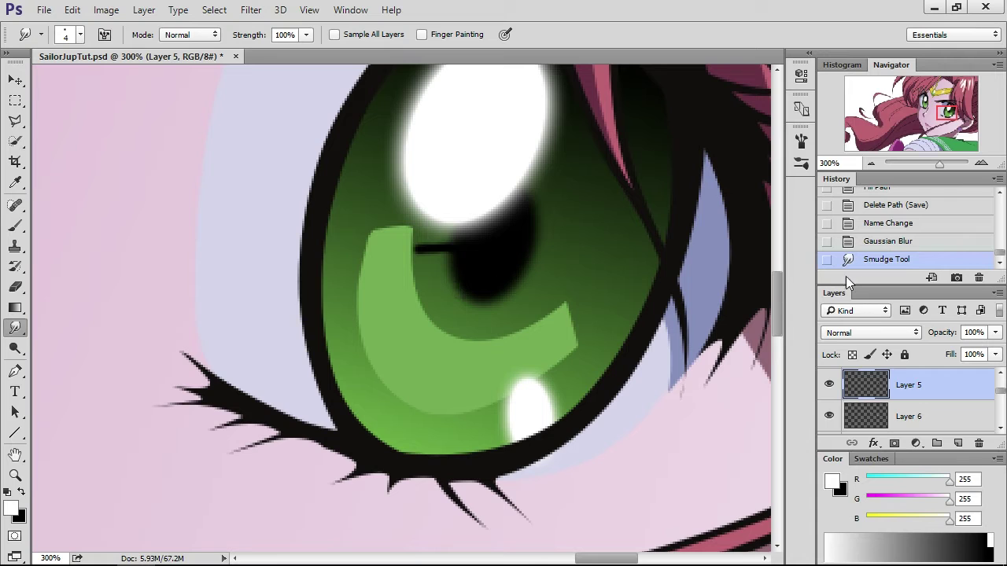
pyautogui.click(880, 242)
# - Switch the Smudge tool to the tapered bristle brush at 4 px and set its strength to 75%
pyautogui.rightClick(542, 212)
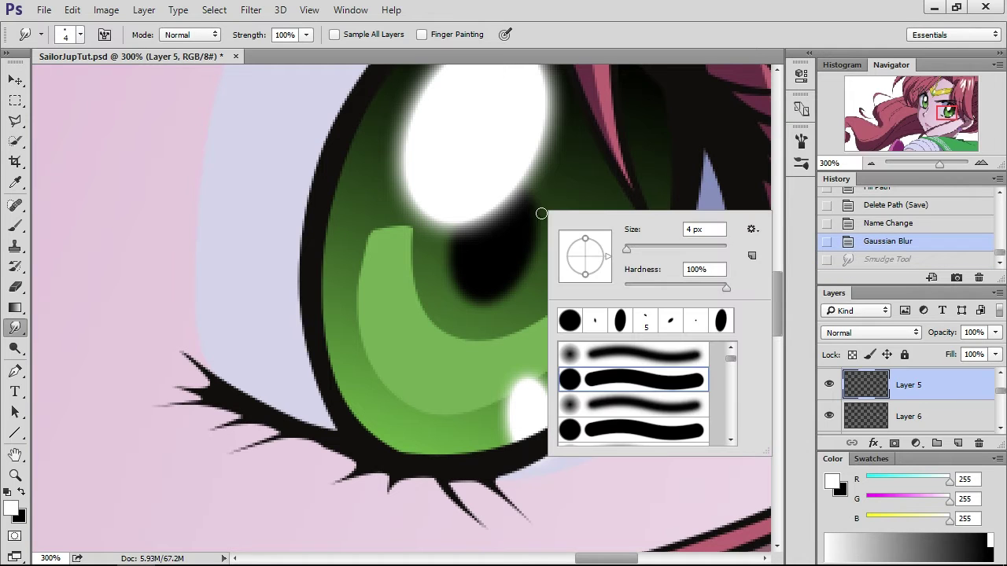
pyautogui.scroll(-5, 642, 413)
pyautogui.click(616, 388)
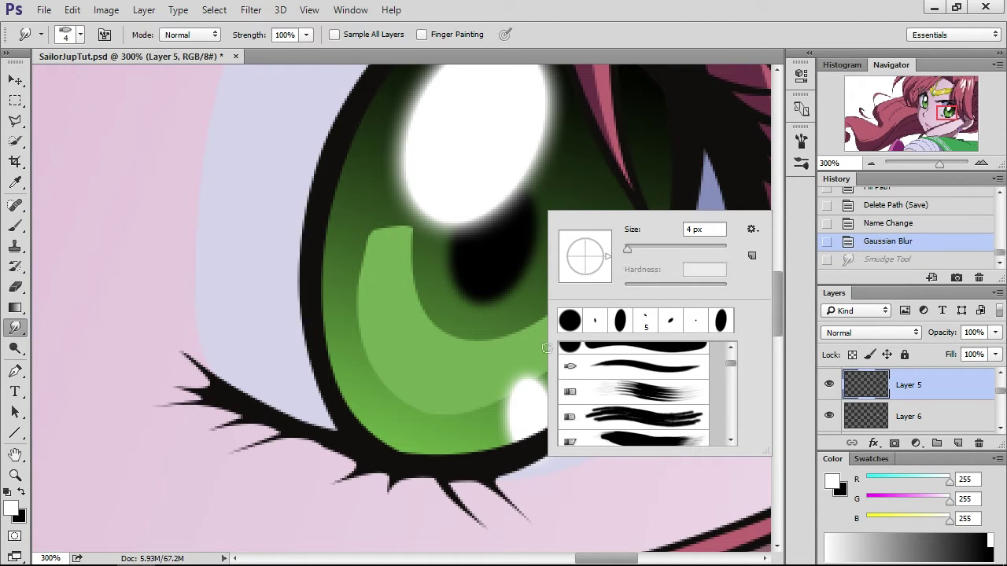
pyautogui.click(306, 40)
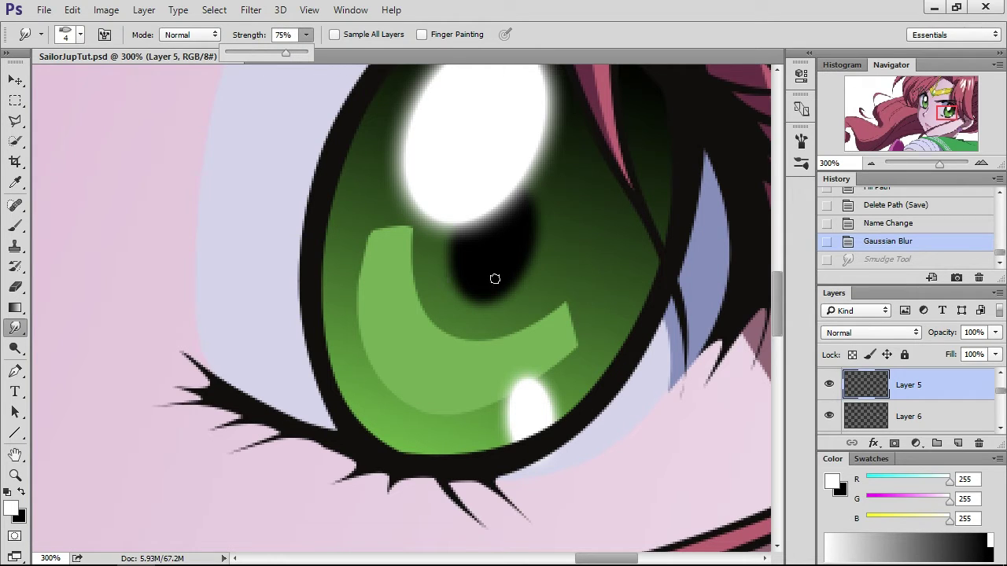
# - Smudge short spikes outward around the exposed edge of the larger eye's pupil
pyautogui.click(535, 203)
pyautogui.moveTo(532, 205)
pyautogui.mouseDown()
pyautogui.moveTo(547, 236)
pyautogui.moveTo(538, 242)
pyautogui.moveTo(461, 233)
pyautogui.moveTo(566, 221)
pyautogui.moveTo(542, 240)
pyautogui.moveTo(532, 233)
pyautogui.moveTo(592, 229)
pyautogui.moveTo(529, 243)
pyautogui.moveTo(548, 242)
pyautogui.moveTo(527, 247)
pyautogui.moveTo(555, 255)
pyautogui.moveTo(523, 260)
pyautogui.moveTo(546, 291)
pyautogui.moveTo(520, 271)
pyautogui.moveTo(540, 289)
pyautogui.moveTo(512, 277)
pyautogui.moveTo(534, 309)
pyautogui.moveTo(503, 288)
pyautogui.moveTo(506, 306)
pyautogui.moveTo(497, 293)
pyautogui.moveTo(485, 328)
pyautogui.mouseUp()
pyautogui.moveTo(469, 291)
pyautogui.mouseDown()
pyautogui.moveTo(430, 322)
pyautogui.moveTo(454, 284)
pyautogui.mouseUp()
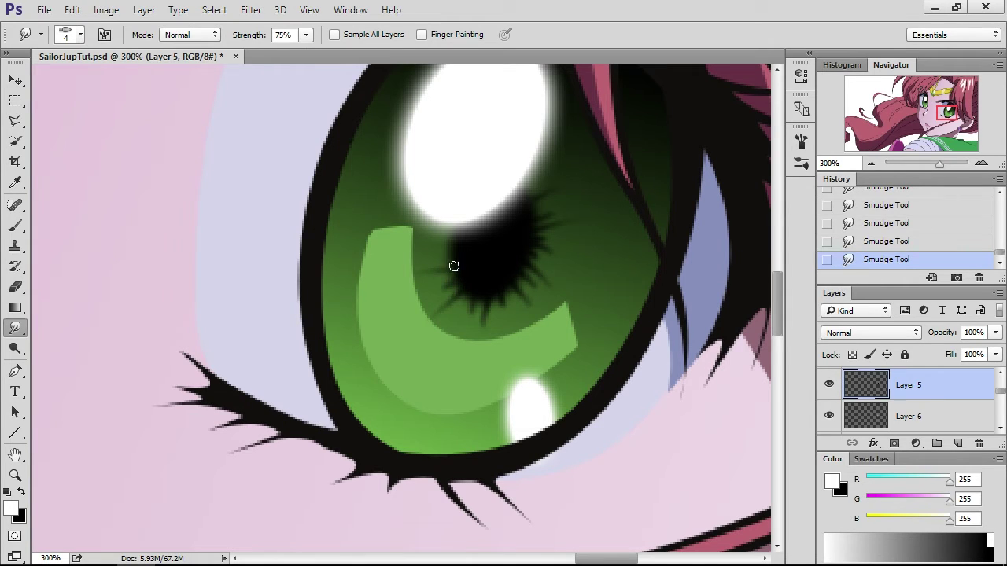
pyautogui.moveTo(457, 251)
pyautogui.mouseDown()
pyautogui.moveTo(457, 240)
pyautogui.moveTo(433, 234)
pyautogui.moveTo(456, 227)
pyautogui.moveTo(442, 231)
pyautogui.mouseUp()
# - Reduce the Smudge brush to 2 px and pull finer spikes outward between the existing ones around the pupil
pyautogui.rightClick(469, 236)
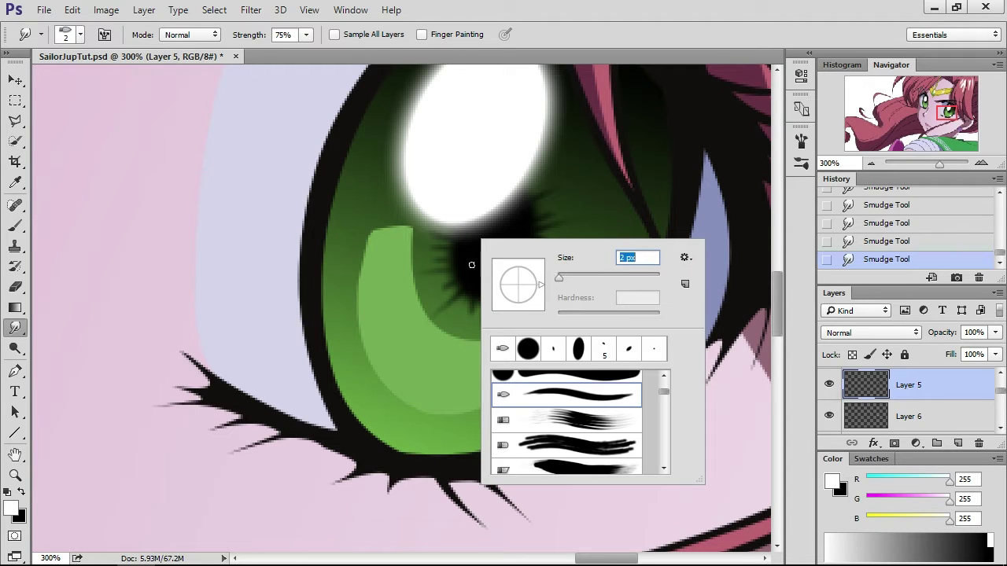
pyautogui.press('Return')
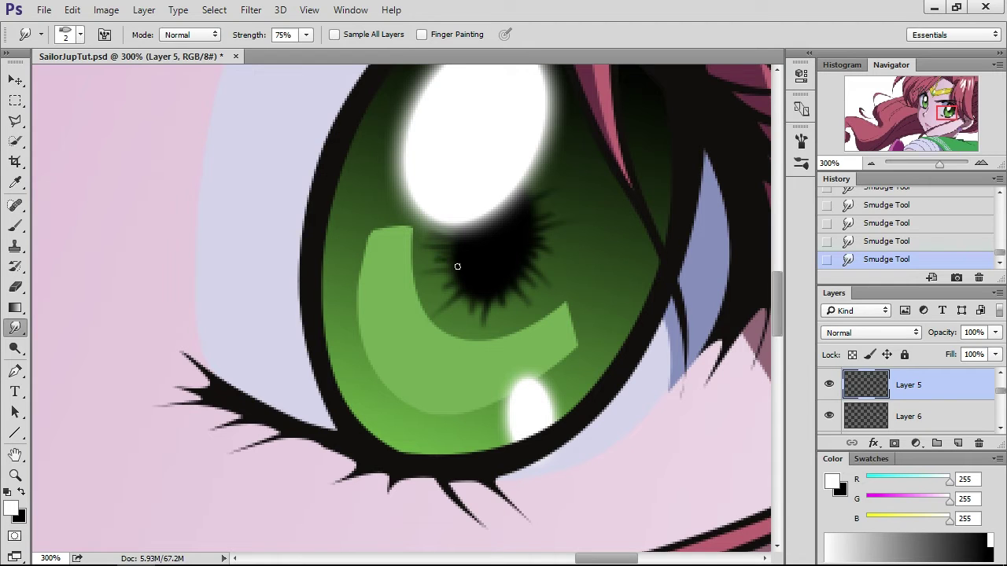
pyautogui.moveTo(444, 270); pyautogui.dragTo(426, 272)
pyautogui.moveTo(472, 301)
pyautogui.mouseDown()
pyautogui.moveTo(485, 307)
pyautogui.moveTo(479, 333)
pyautogui.mouseUp()
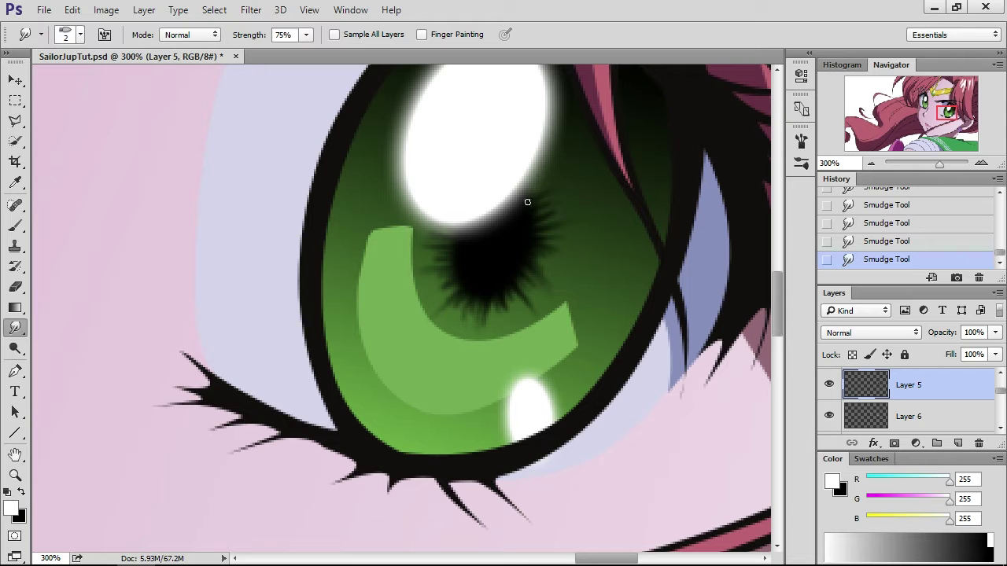
pyautogui.click(867, 162)
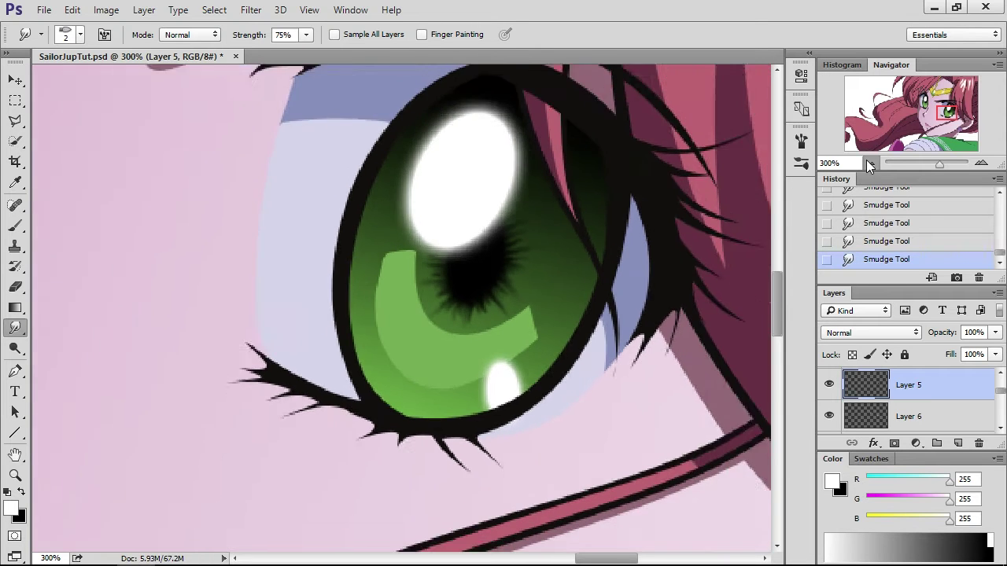
# - Set the Smudge brush to 4 px and pull further spikes outward from the larger eye's pupil
pyautogui.click(868, 162)
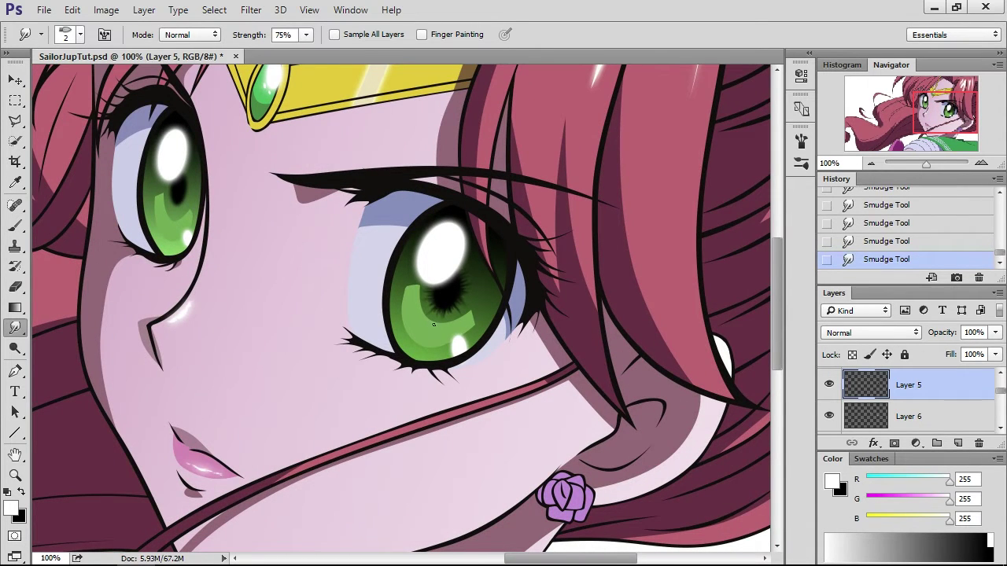
pyautogui.click(981, 162)
pyautogui.click(981, 162)
pyautogui.rightClick(616, 316)
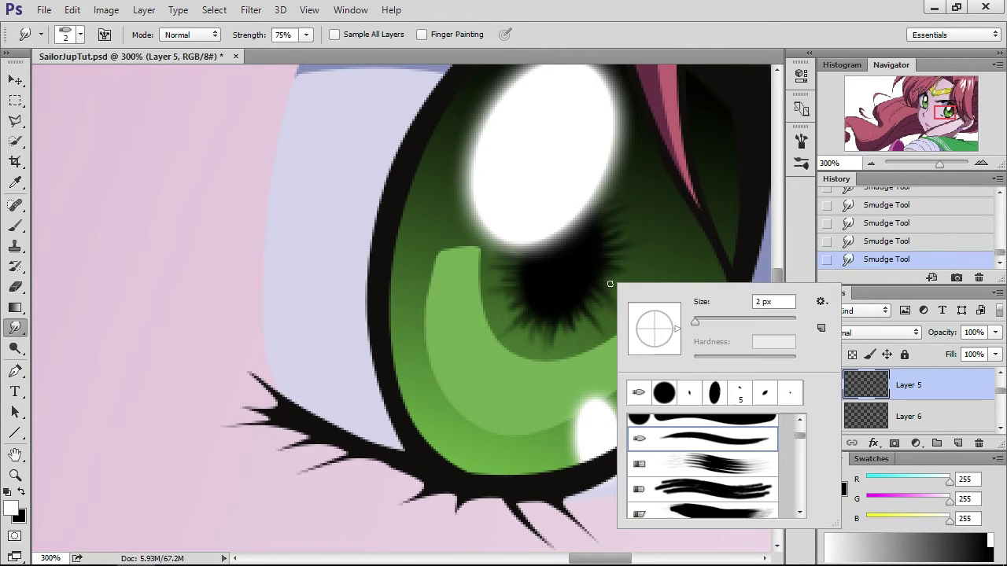
pyautogui.click(696, 321)
pyautogui.write('4')
pyautogui.press('Return')
pyautogui.moveTo(600, 279)
pyautogui.mouseDown()
pyautogui.moveTo(599, 254)
pyautogui.moveTo(617, 212)
pyautogui.moveTo(609, 243)
pyautogui.moveTo(624, 245)
pyautogui.moveTo(614, 283)
pyautogui.moveTo(571, 336)
pyautogui.moveTo(581, 329)
pyautogui.moveTo(532, 321)
pyautogui.moveTo(524, 270)
pyautogui.mouseUp()
# - Smudge matching spikes outward around the exposed edge of the smaller eye's pupil
pyautogui.hotkey('ctrl', '1')
pyautogui.scroll(2, 393, 249)
pyautogui.moveTo(322, 252)
pyautogui.mouseDown()
pyautogui.moveTo(365, 262)
pyautogui.moveTo(377, 310)
pyautogui.moveTo(402, 311)
pyautogui.moveTo(402, 223)
pyautogui.moveTo(399, 235)
pyautogui.moveTo(413, 247)
pyautogui.moveTo(393, 294)
pyautogui.moveTo(367, 296)
pyautogui.moveTo(349, 280)
pyautogui.moveTo(359, 249)
pyautogui.moveTo(409, 228)
pyautogui.mouseUp()
pyautogui.hotkey('ctrl', '1')
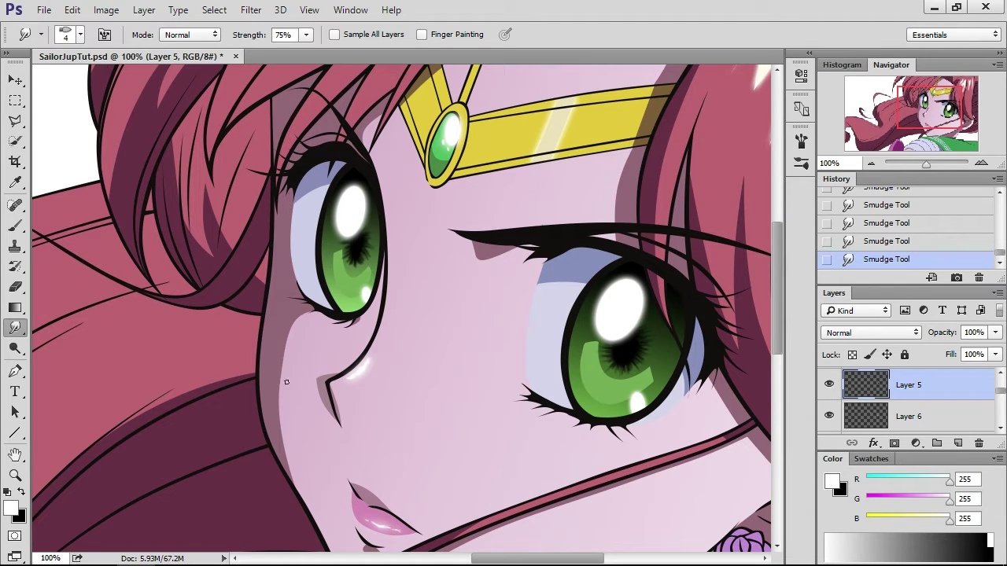
# - Add a new layer above Layer 5 and set the foreground colour to a light green, RGB 142, 213, 102, based on the iris
pyautogui.click(957, 443)
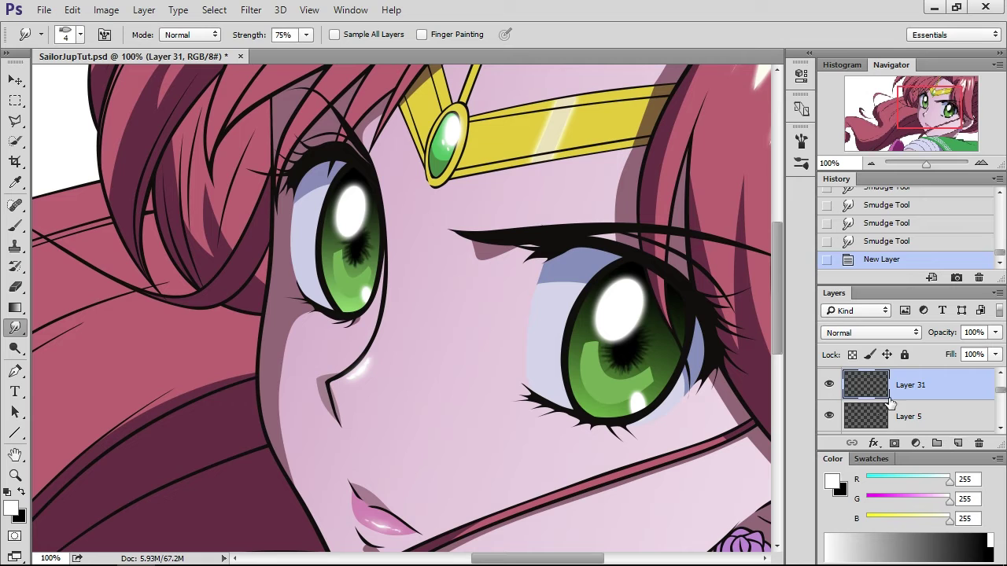
pyautogui.click(11, 507)
pyautogui.click(603, 363)
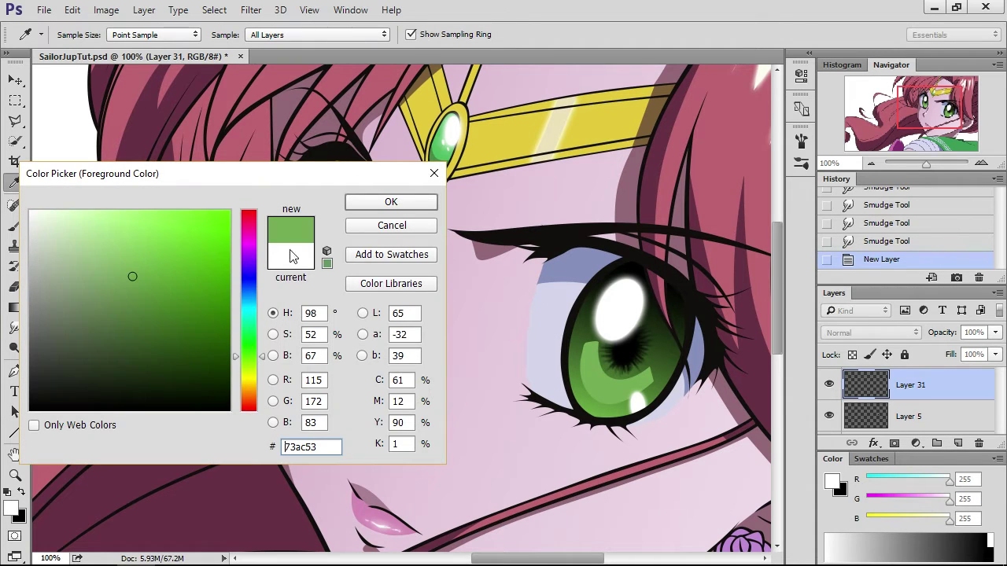
pyautogui.click(135, 242)
pyautogui.click(371, 203)
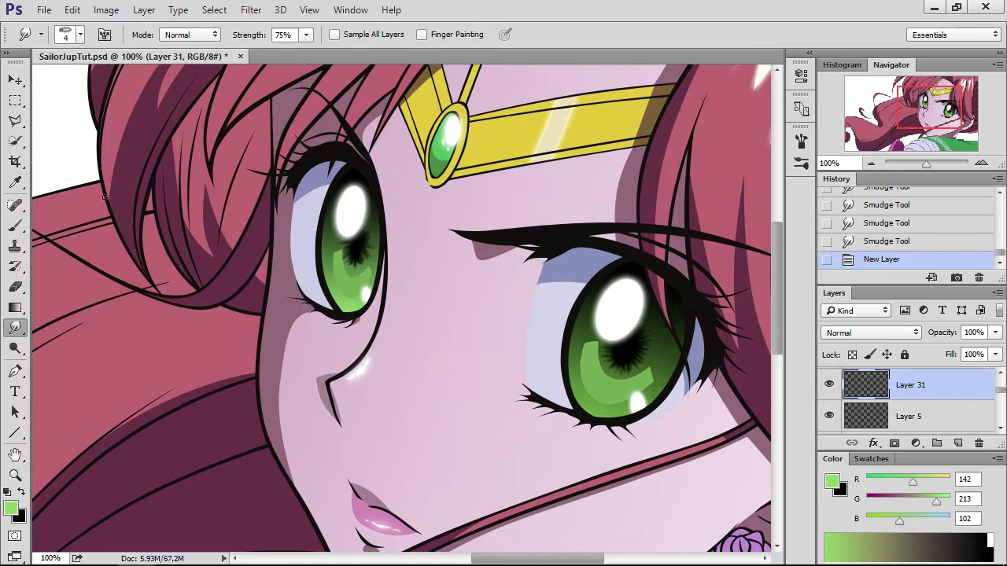
# - Set up the Brush tool with a 4 px elliptical tip at 100% hardness, tilted diagonally to follow the smaller pupil's spikes
pyautogui.click(23, 227)
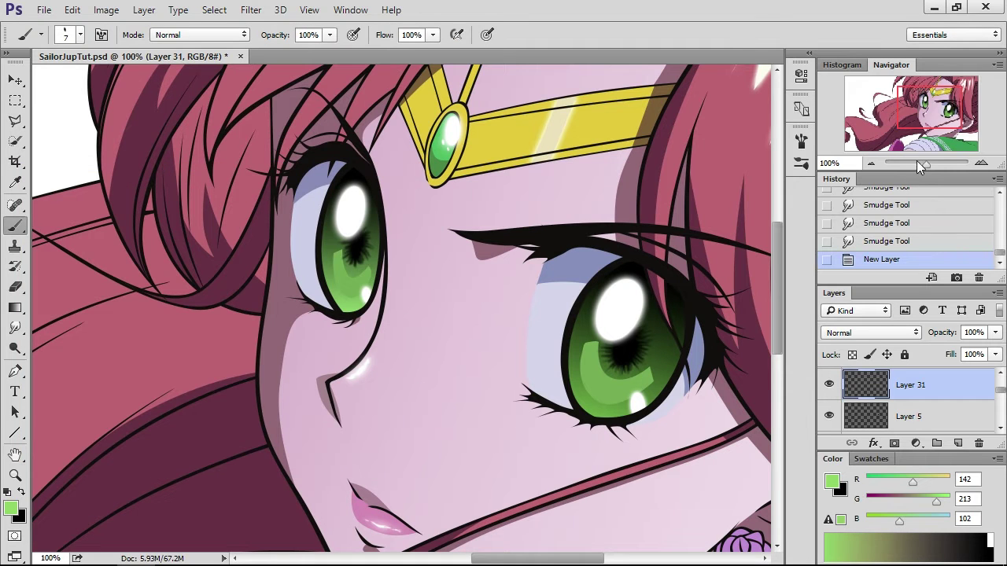
pyautogui.click(980, 163)
pyautogui.scroll(2, 362, 269)
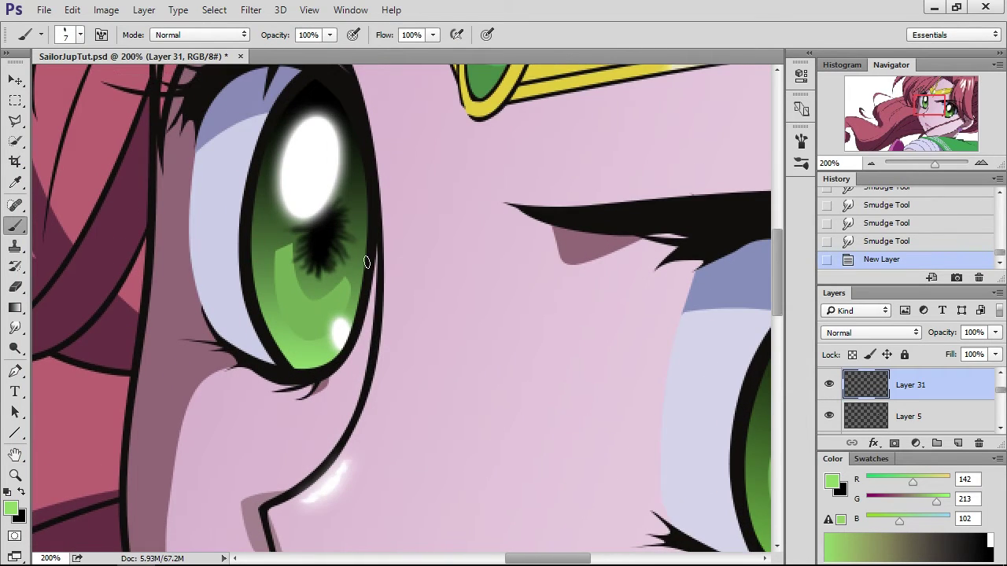
pyautogui.rightClick(363, 269)
pyautogui.moveTo(410, 328)
pyautogui.mouseDown()
pyautogui.moveTo(398, 334)
pyautogui.moveTo(399, 326)
pyautogui.mouseUp()
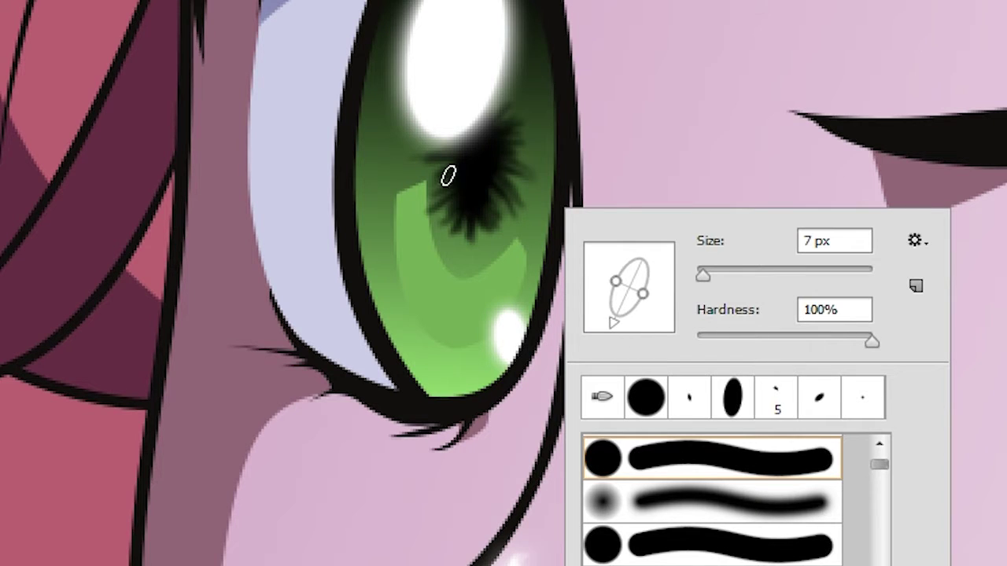
pyautogui.click(834, 241)
pyautogui.press('Down')
pyautogui.press('Down')
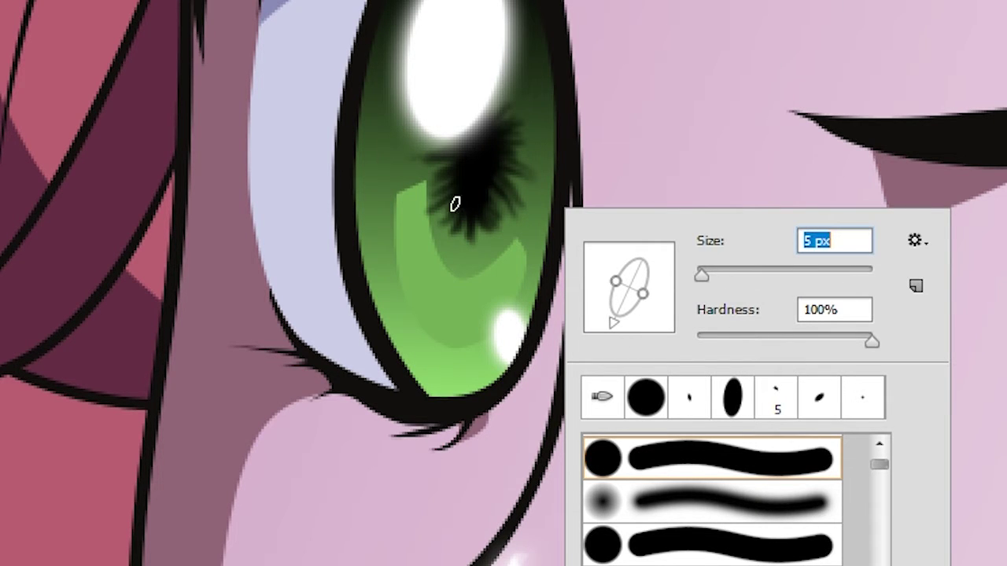
pyautogui.press('Down')
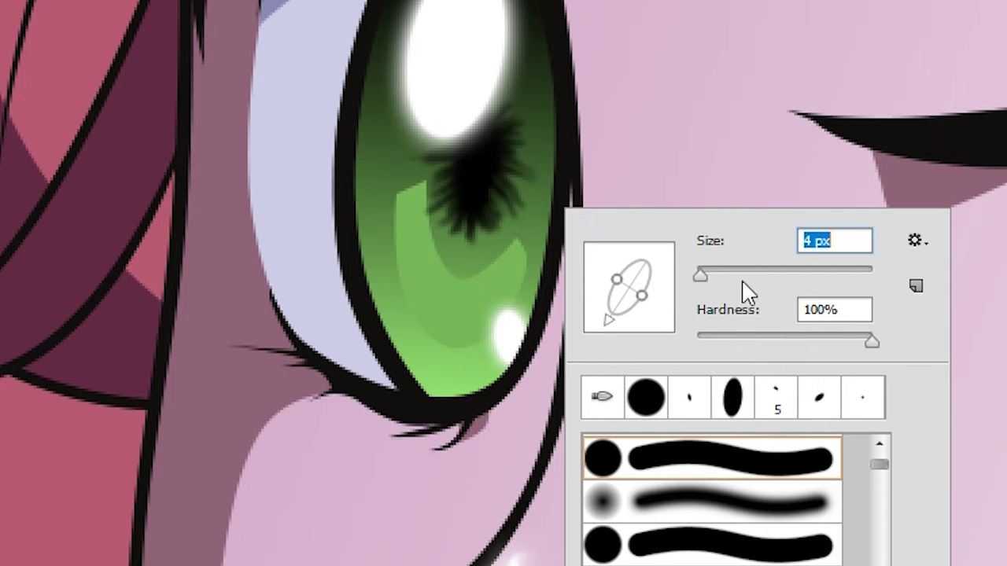
pyautogui.moveTo(630, 322); pyautogui.dragTo(599, 309)
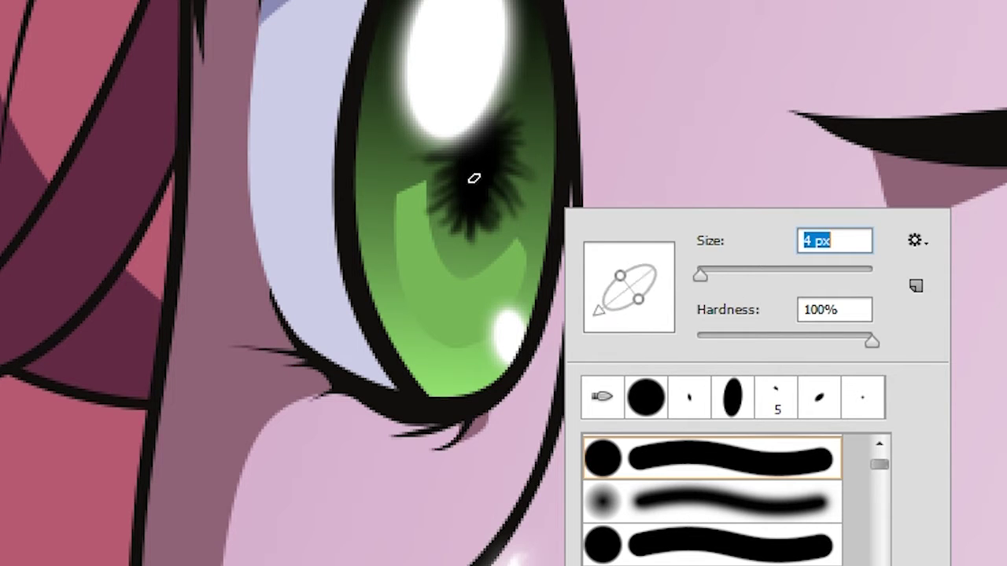
pyautogui.press('Return')
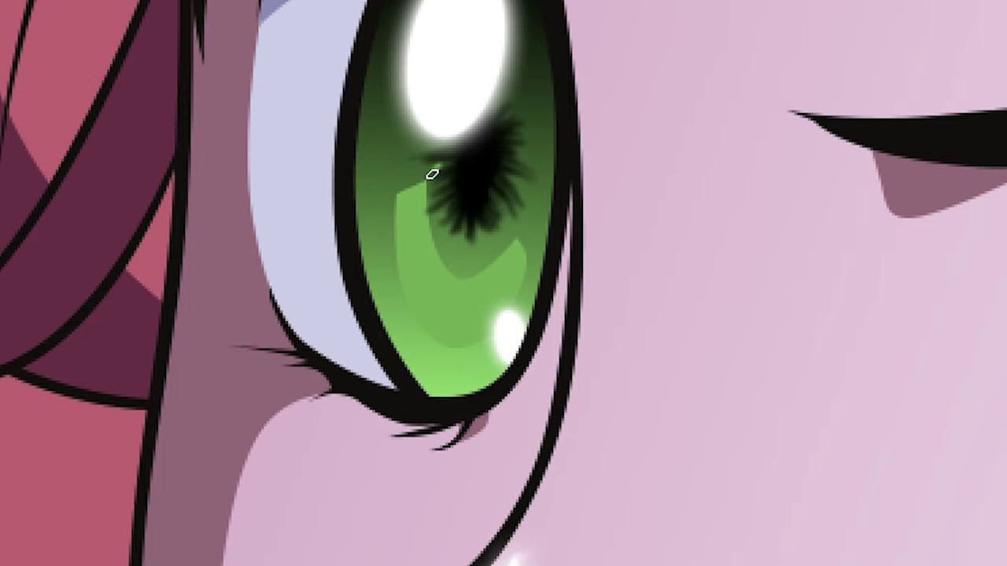
# - Dab small light-green marks around the smaller eye's pupil, rotating the brush tip upright for the marks along the lower edge
pyautogui.click(435, 167)
pyautogui.click(441, 186)
pyautogui.click(444, 211)
pyautogui.click(451, 229)
pyautogui.rightClick(496, 243)
pyautogui.moveTo(557, 343); pyautogui.dragTo(575, 363)
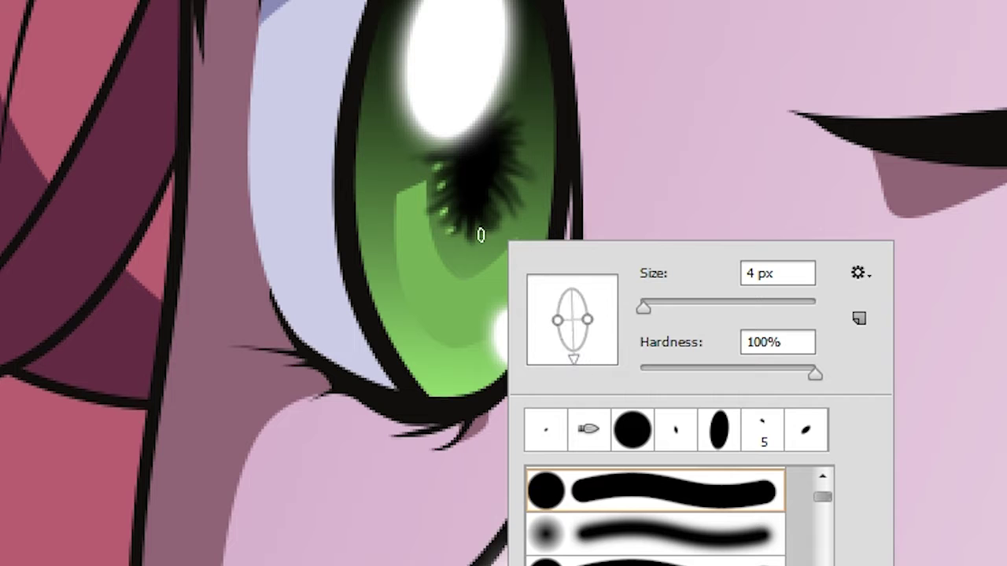
pyautogui.click(472, 231)
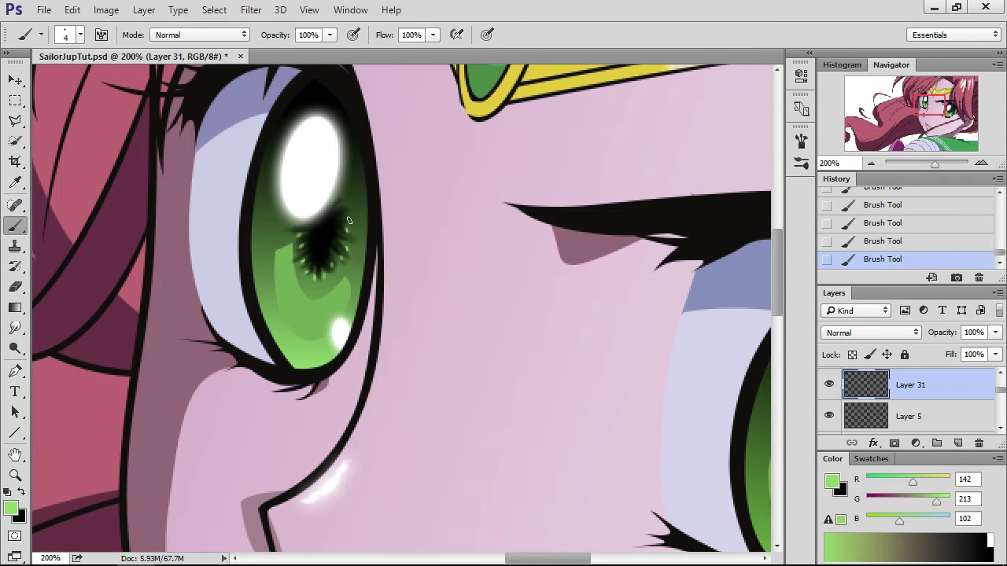
# - Dab light-green marks around the larger eye's pupil, rotating the brush tip to point outward along the curve
pyautogui.hscroll(8, 302, 232)
pyautogui.scroll(-4, 557, 230)
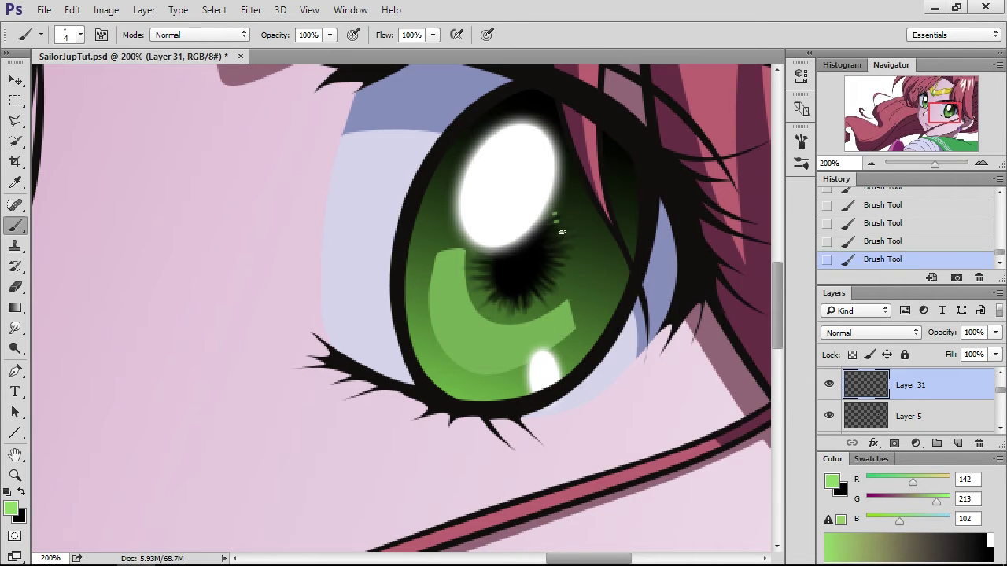
pyautogui.rightClick(559, 280)
pyautogui.click(552, 289)
pyautogui.rightClick(535, 309)
pyautogui.click(505, 304)
pyautogui.rightClick(505, 304)
pyautogui.click(487, 287)
pyautogui.rightClick(517, 284)
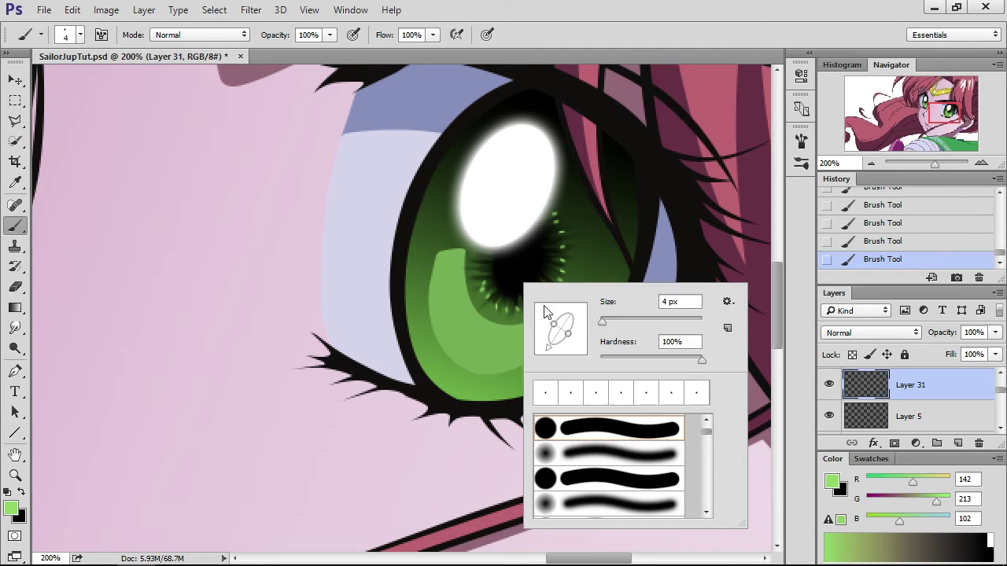
pyautogui.click(481, 274)
pyautogui.rightClick(590, 266)
# - Set the foreground colour to the brighter green a0f074 and reduce the brush to 2 px
pyautogui.click(11, 510)
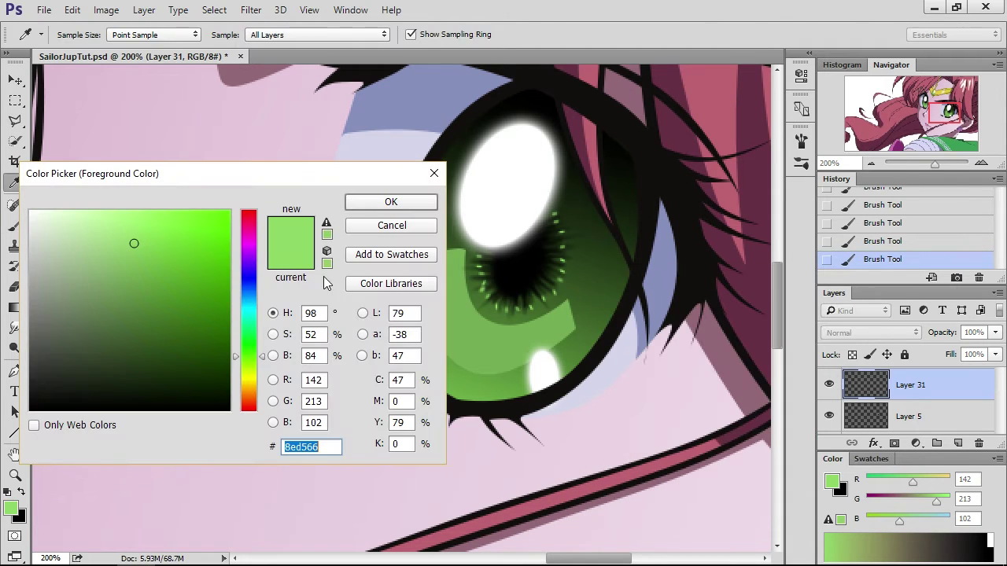
pyautogui.click(132, 223)
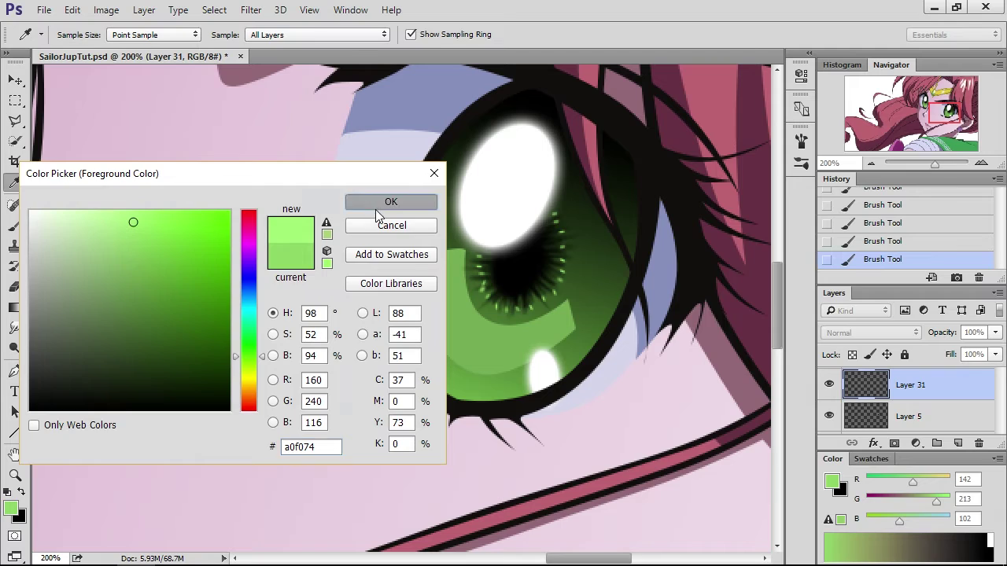
pyautogui.click(382, 206)
pyautogui.rightClick(537, 232)
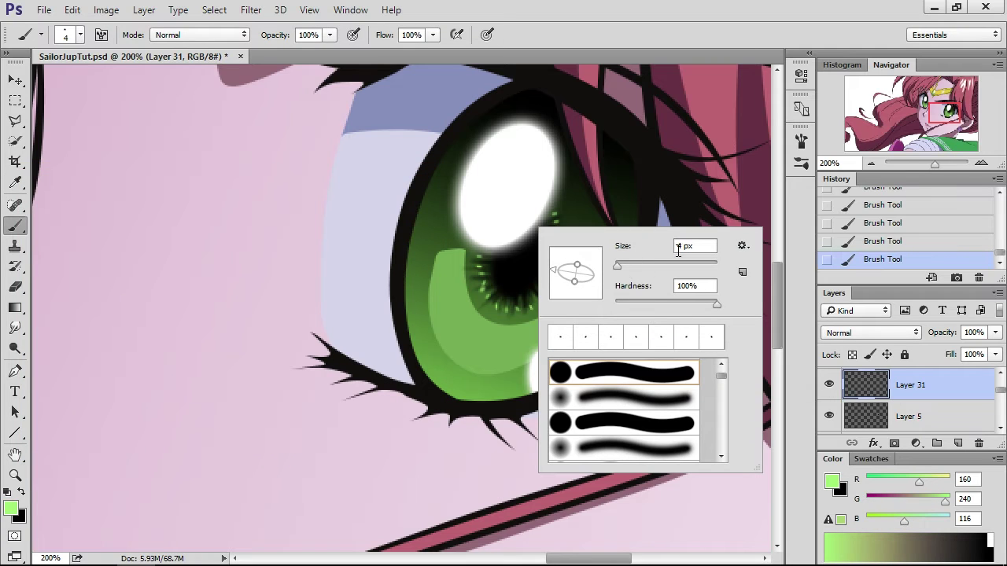
pyautogui.press('Down')
pyautogui.press('Return')
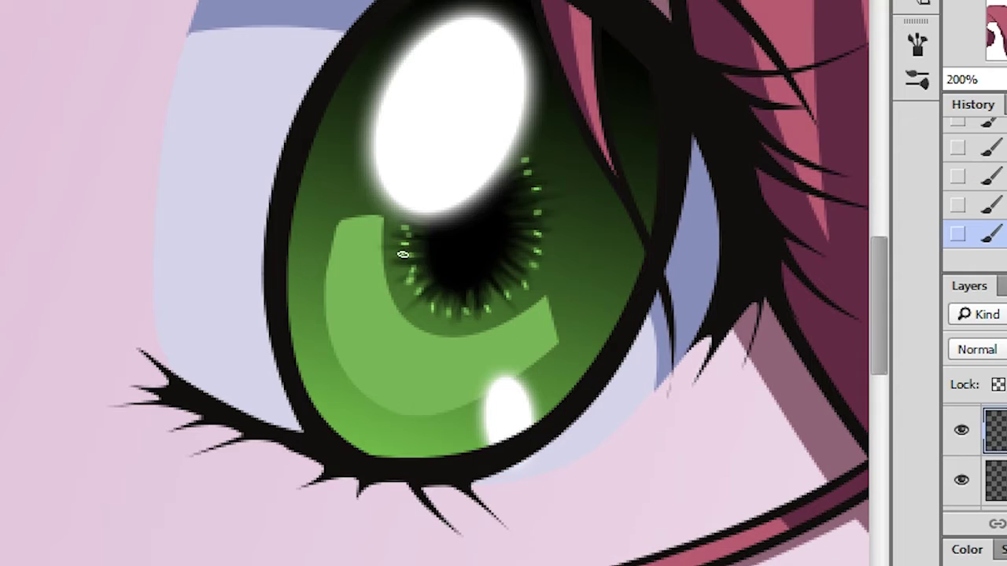
# - Paint fine bright-green strokes among the marks around the larger eye's pupil, rotating the brush tip to radiate outward
pyautogui.rightClick(521, 299)
pyautogui.press('Return')
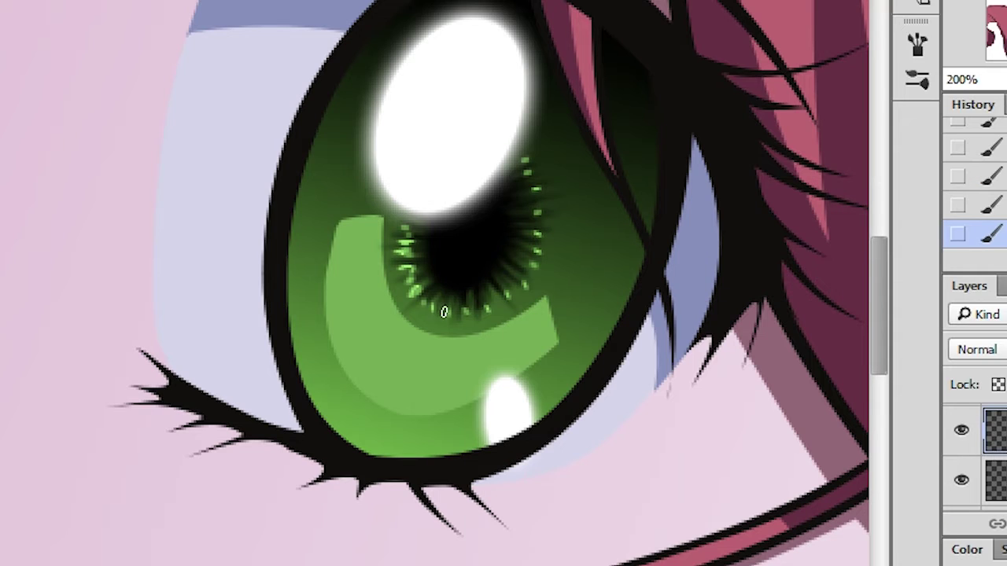
pyautogui.moveTo(444, 312)
pyautogui.mouseDown()
pyautogui.moveTo(503, 303)
pyautogui.moveTo(540, 248)
pyautogui.mouseUp()
pyautogui.rightClick(516, 300)
pyautogui.press('Return')
pyautogui.rightClick(551, 225)
pyautogui.press('Return')
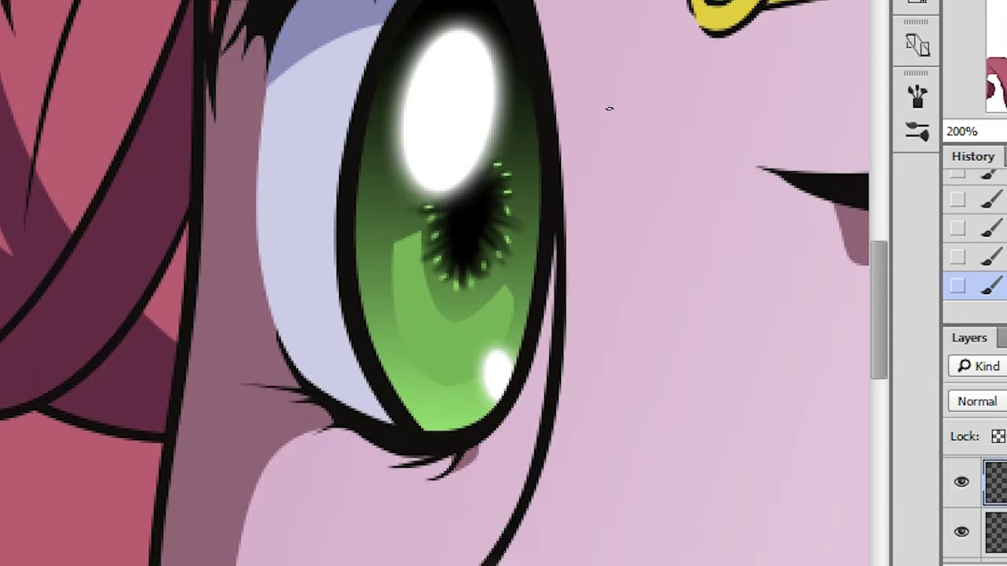
# - Paint the same fine bright-green radiating strokes around the smaller eye's pupil, adjusting the tip angle along the edge
pyautogui.moveTo(500, 166)
pyautogui.mouseDown()
pyautogui.moveTo(516, 187)
pyautogui.moveTo(504, 197)
pyautogui.mouseUp()
pyautogui.moveTo(403, 212)
pyautogui.mouseDown()
pyautogui.moveTo(512, 255)
pyautogui.moveTo(450, 291)
pyautogui.mouseUp()
pyautogui.rightClick(519, 281)
pyautogui.press('Return')
pyautogui.rightClick(492, 274)
pyautogui.press('Return')
pyautogui.rightClick(499, 261)
pyautogui.press('Return')
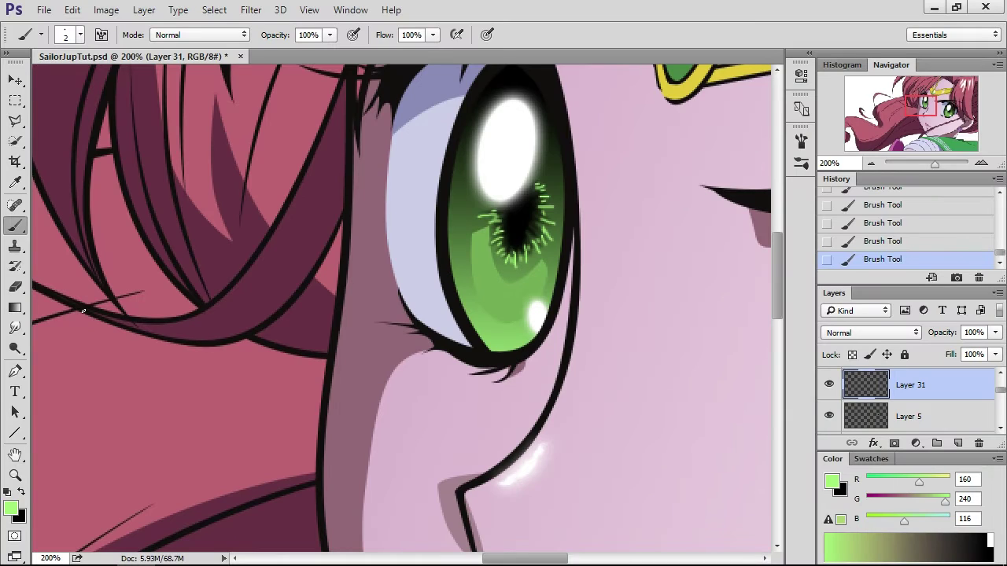
# - Smudge the green strokes around the smaller eye's pupil outward into the iris with the 4 px bristle brush at 75% strength
pyautogui.press('r')
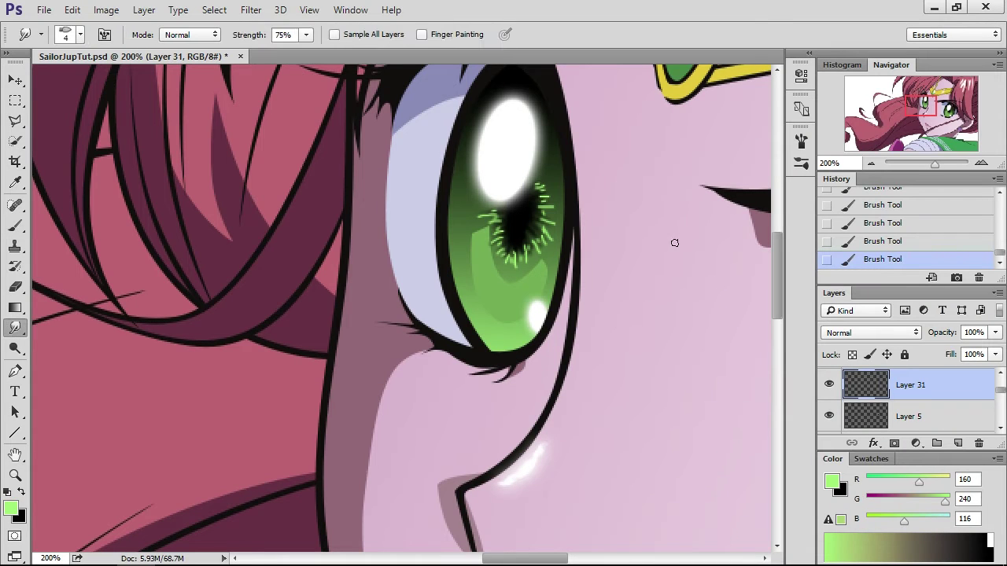
pyautogui.click(981, 163)
pyautogui.moveTo(580, 230)
pyautogui.mouseDown()
pyautogui.moveTo(470, 249)
pyautogui.moveTo(465, 262)
pyautogui.mouseUp()
pyautogui.moveTo(416, 228); pyautogui.dragTo(447, 246)
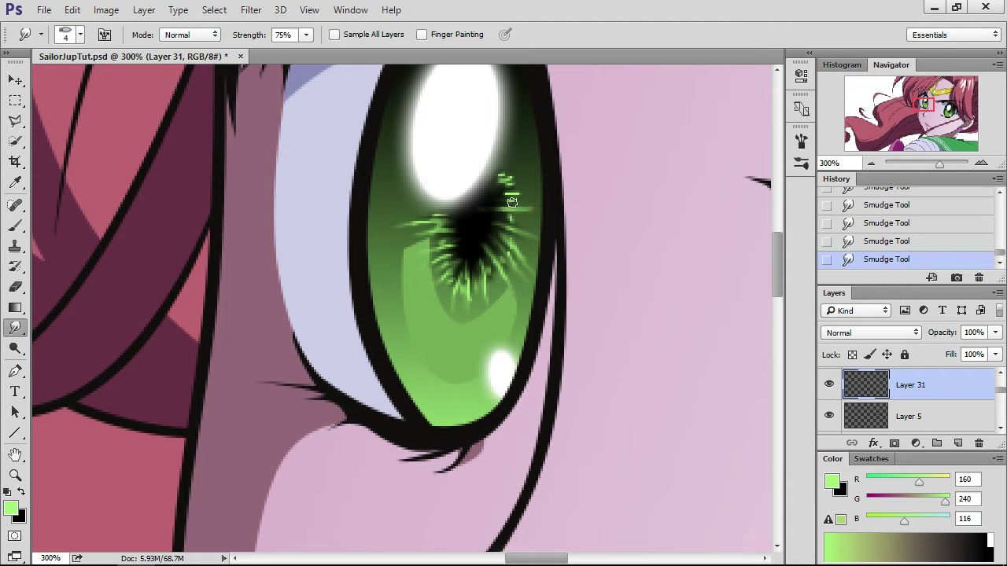
# - Smudge the green strokes around the larger eye's pupil outward into soft rays
pyautogui.scroll(-3, 512, 202)
pyautogui.scroll(2, 512, 248)
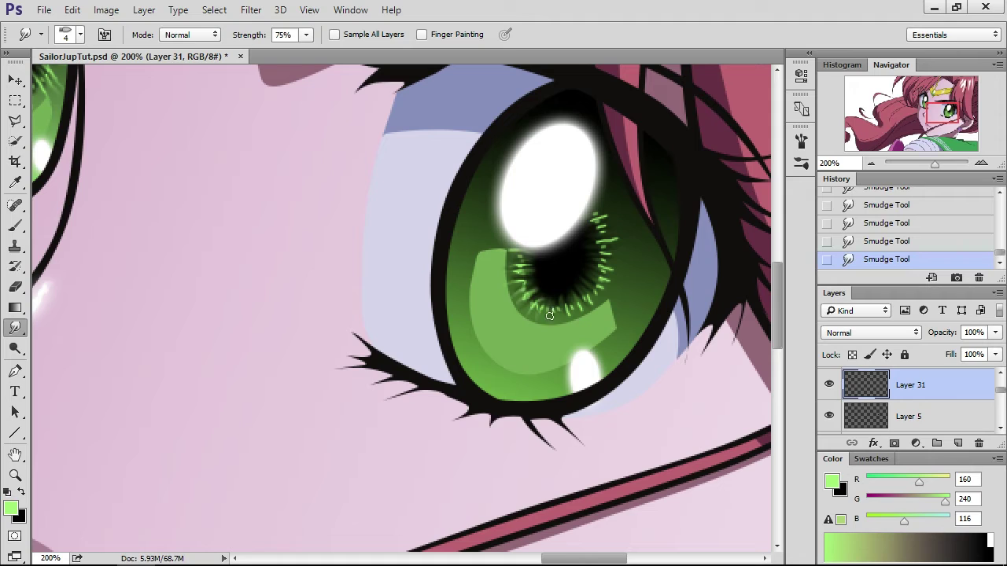
pyautogui.moveTo(589, 266)
pyautogui.mouseDown()
pyautogui.moveTo(628, 255)
pyautogui.moveTo(596, 246)
pyautogui.moveTo(621, 214)
pyautogui.mouseUp()
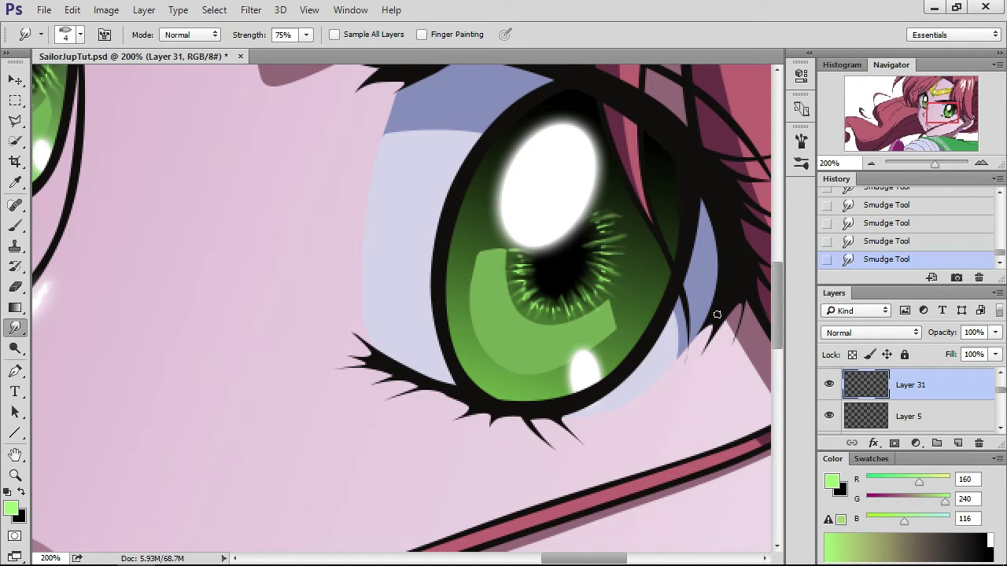
pyautogui.scroll(-2, 626, 236)
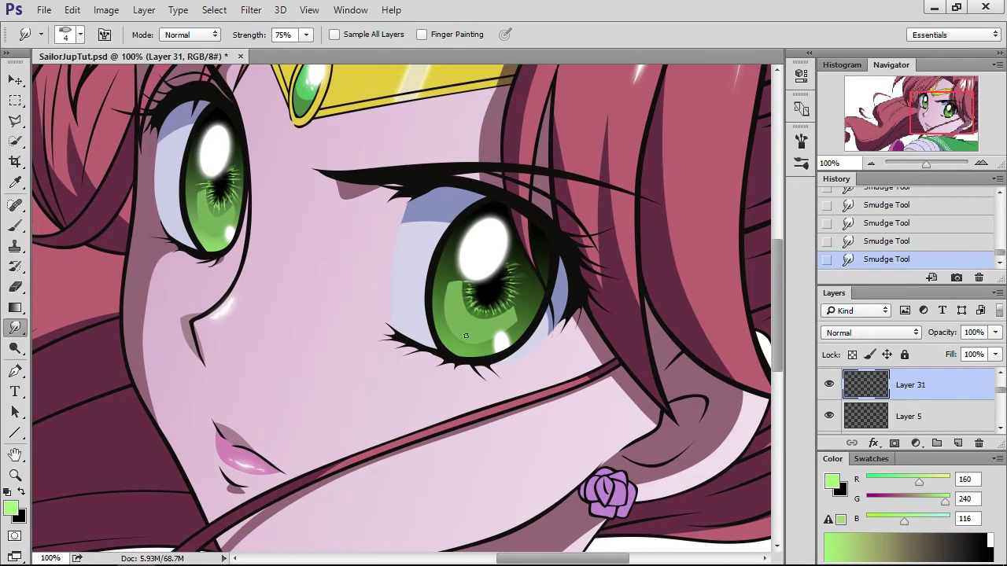
pyautogui.scroll(-1, 521, 386)
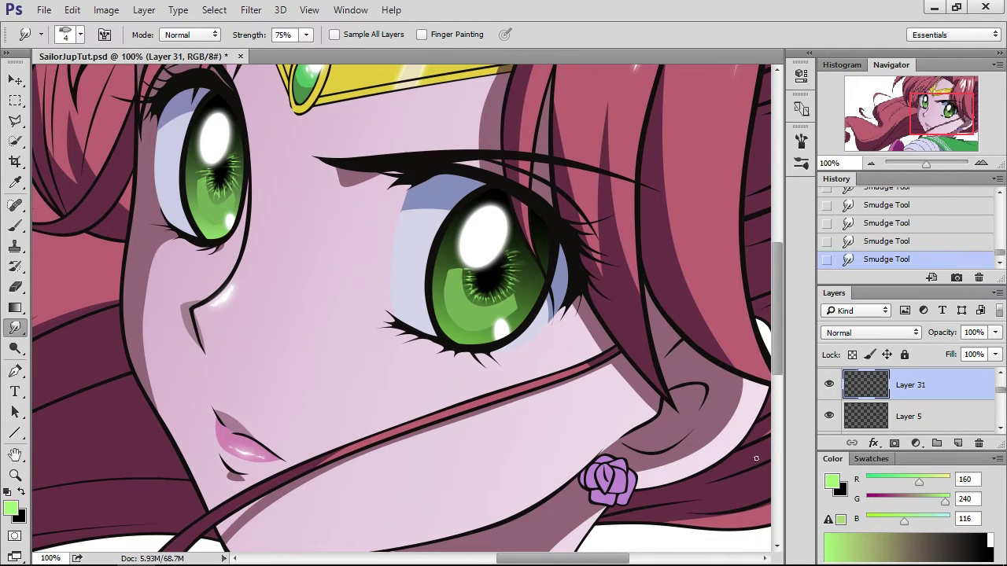
# - Compare the eyes with the green stroke layer hidden and shown, and change its blend mode to Color Dodge and on to Linear Dodge (Add)
pyautogui.click(830, 386)
pyautogui.click(829, 385)
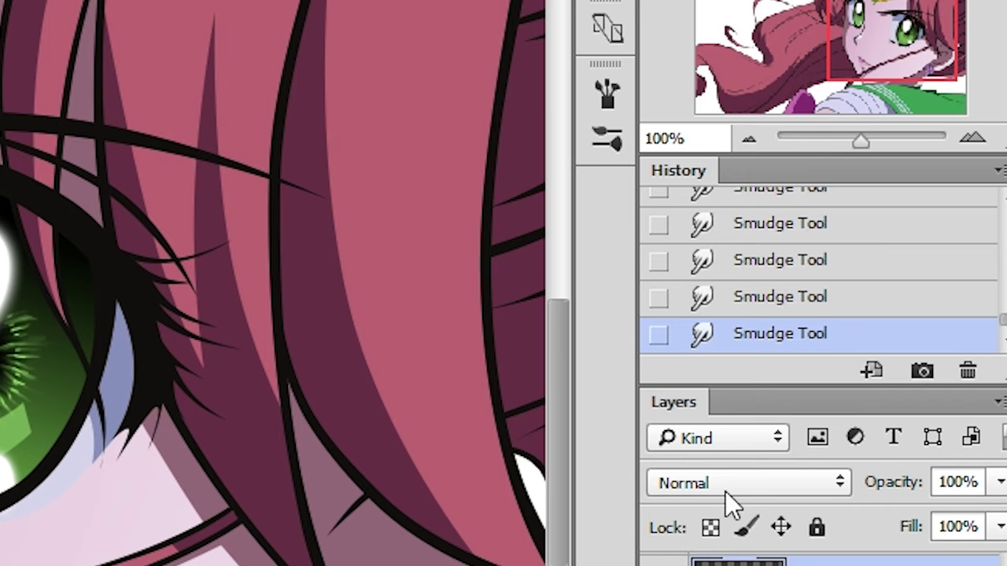
pyautogui.click(858, 331)
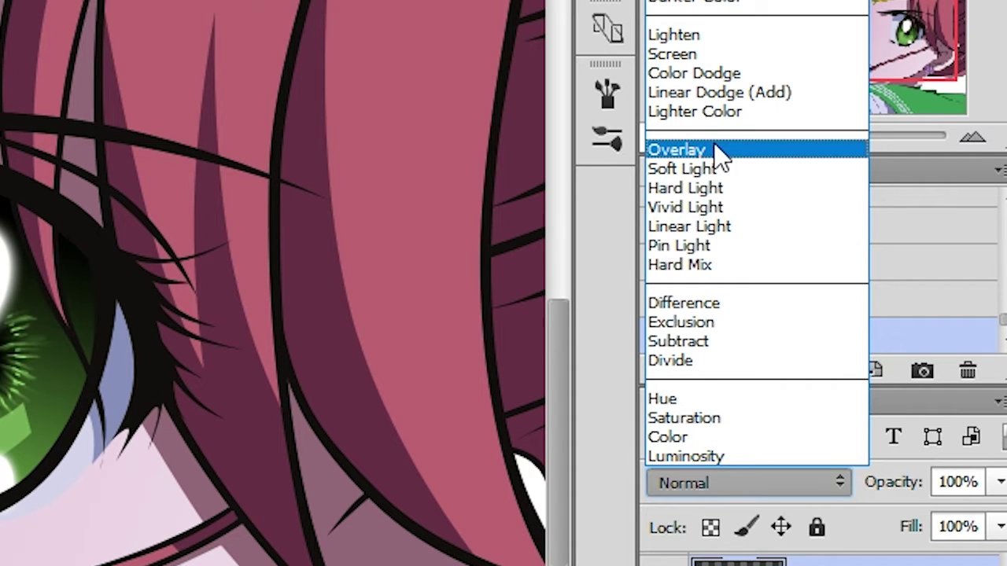
pyautogui.click(697, 73)
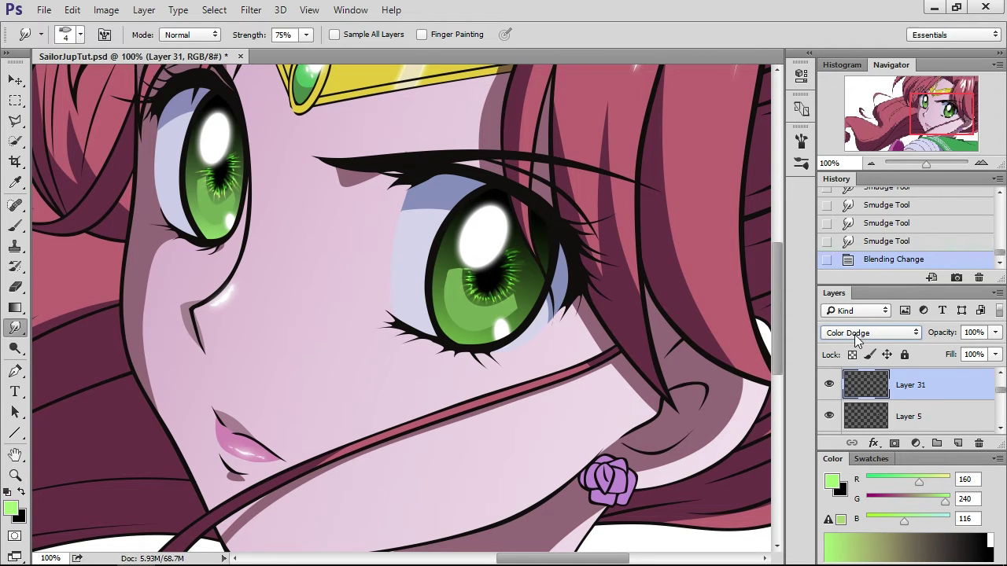
pyautogui.scroll(-1, 858, 338)
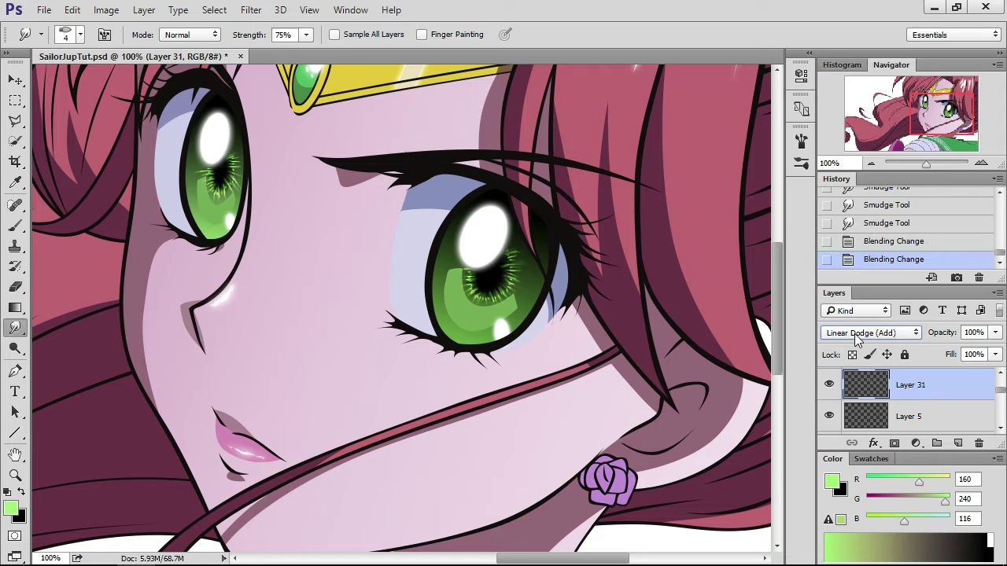
pyautogui.scroll(-1, 856, 337)
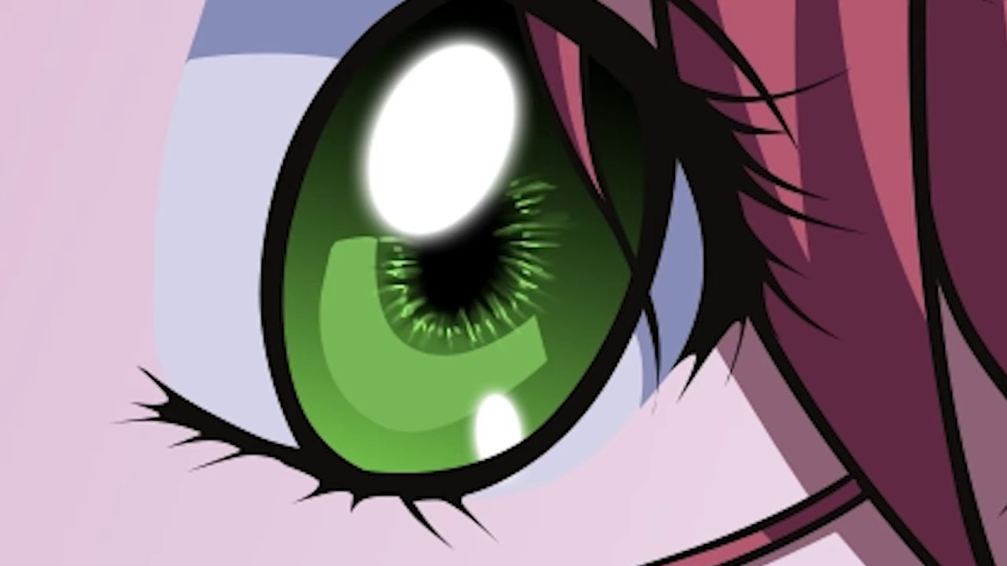
# - Set the green stroke layer's blend mode to Overlay and duplicate that layer
pyautogui.scroll(-1, 856, 336)
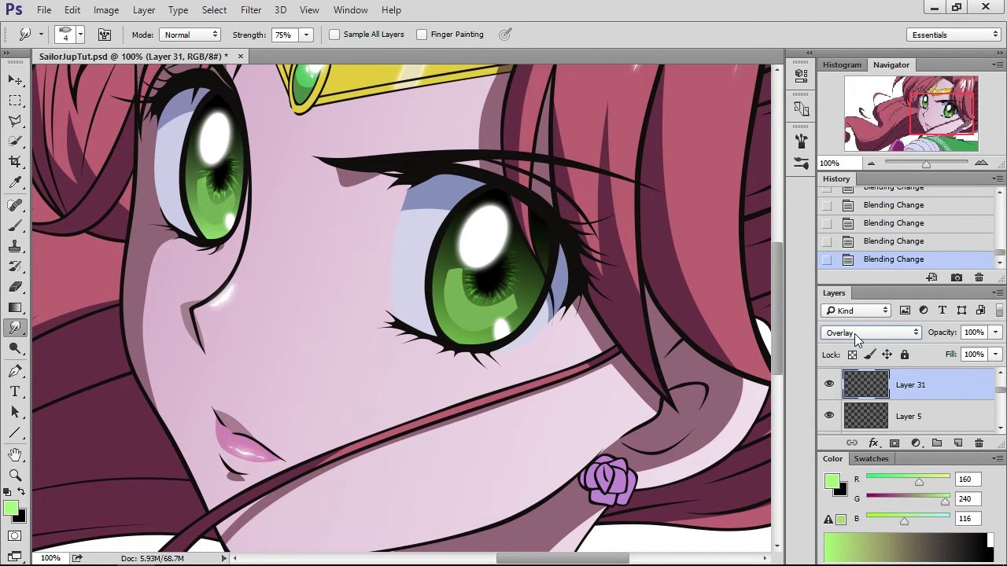
pyautogui.rightClick(955, 382)
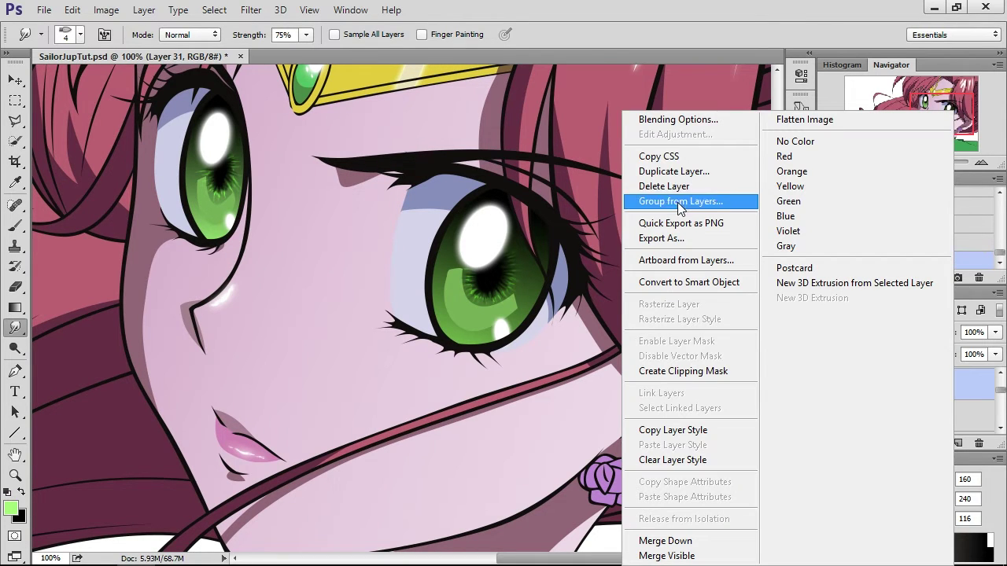
pyautogui.click(661, 172)
pyautogui.click(675, 177)
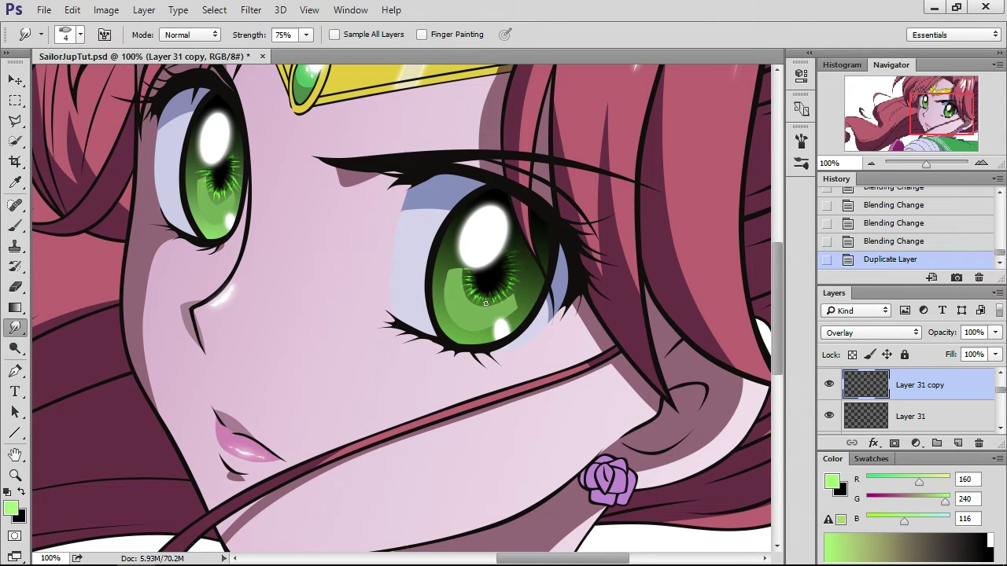
# - Try other blend modes on the duplicated stroke layer, including Soft Light and Lighter Color
pyautogui.click(870, 332)
pyautogui.click(850, 177)
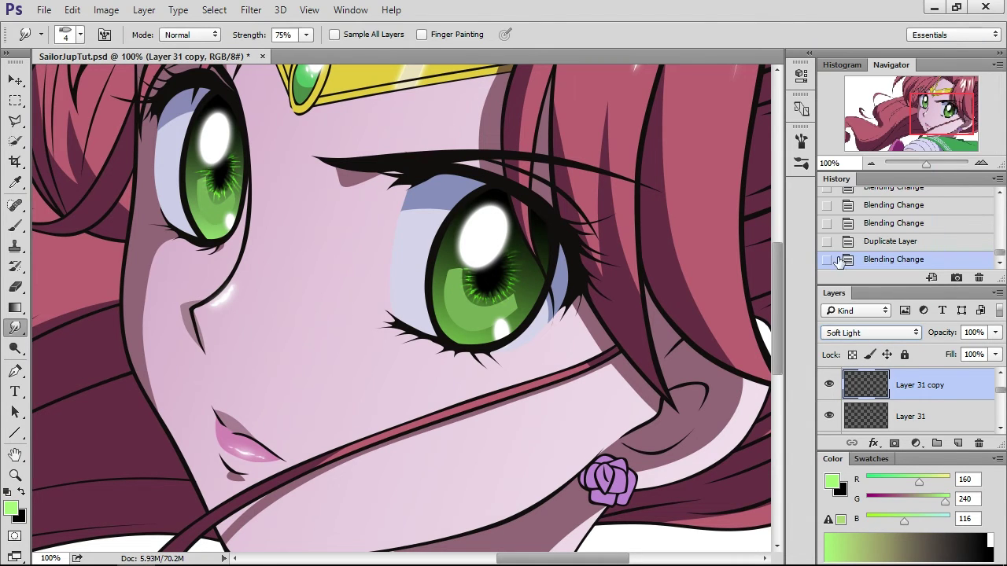
pyautogui.scroll(-1, 855, 332)
pyautogui.scroll(2, 854, 332)
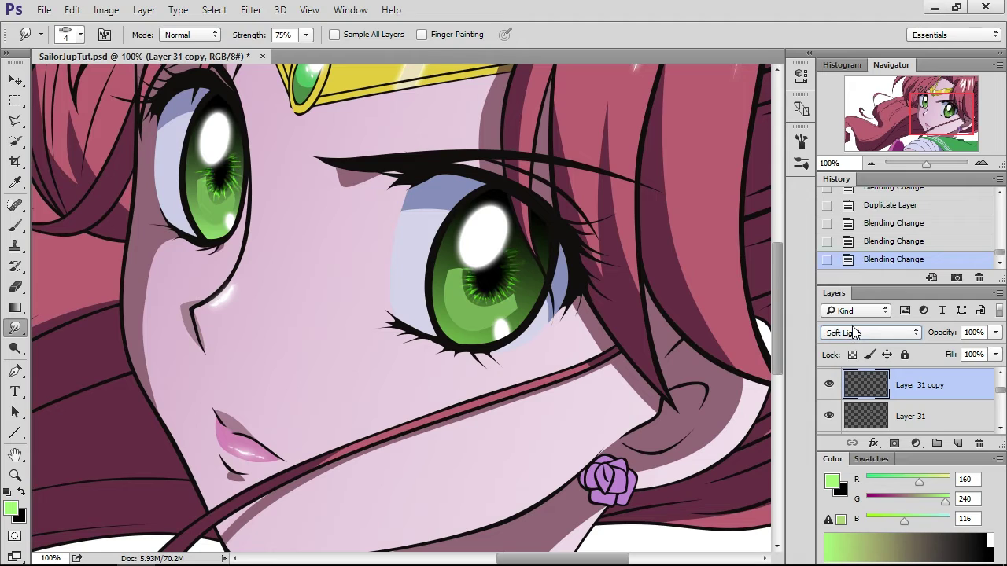
pyautogui.scroll(1, 854, 331)
pyautogui.scroll(-1, 853, 330)
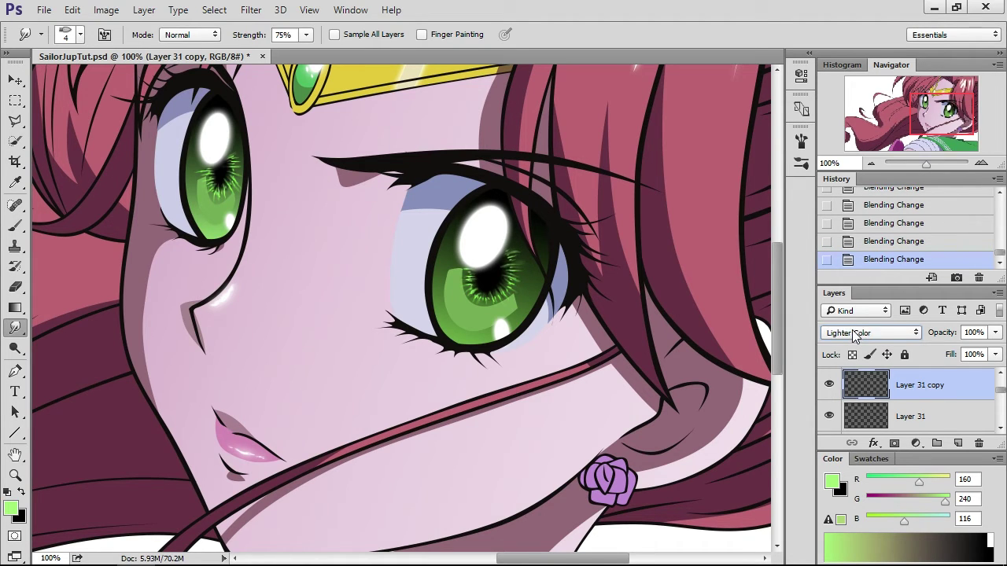
pyautogui.scroll(2, 855, 332)
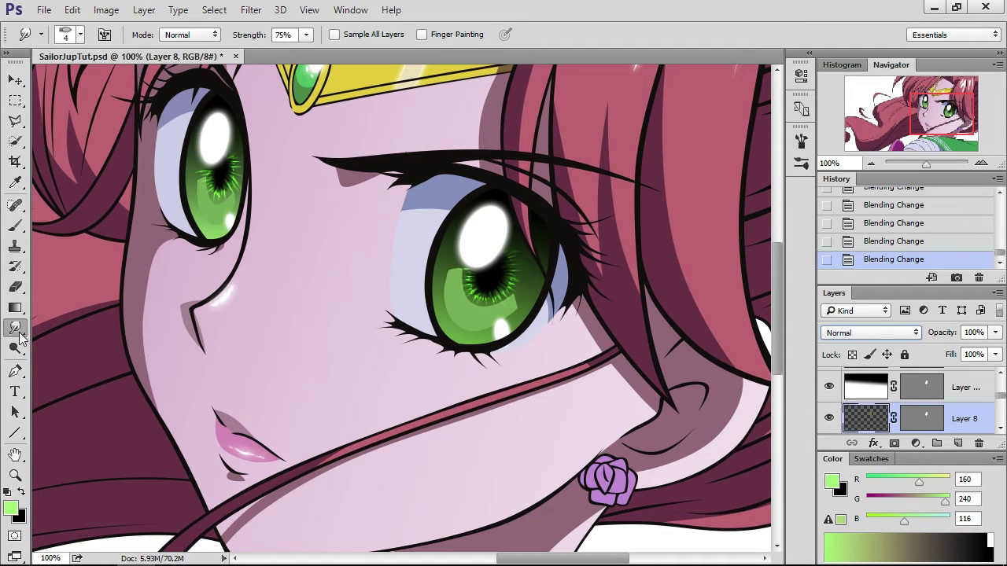
# - Darken parts of the green irises in both eyes on Layer 8 with the 15 px Burn tool, set to Midtones at 83% exposure
pyautogui.click(21, 337)
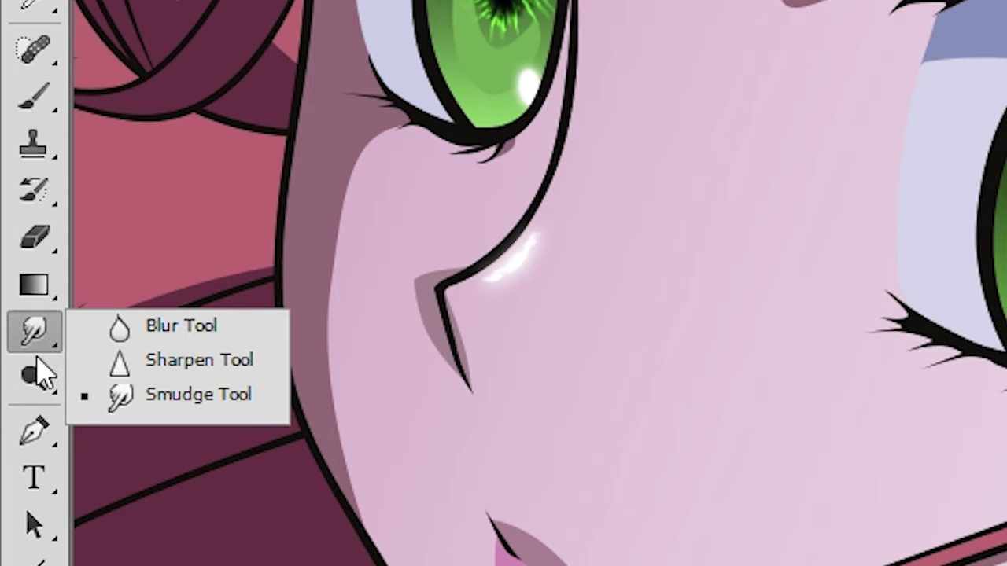
pyautogui.click(40, 384)
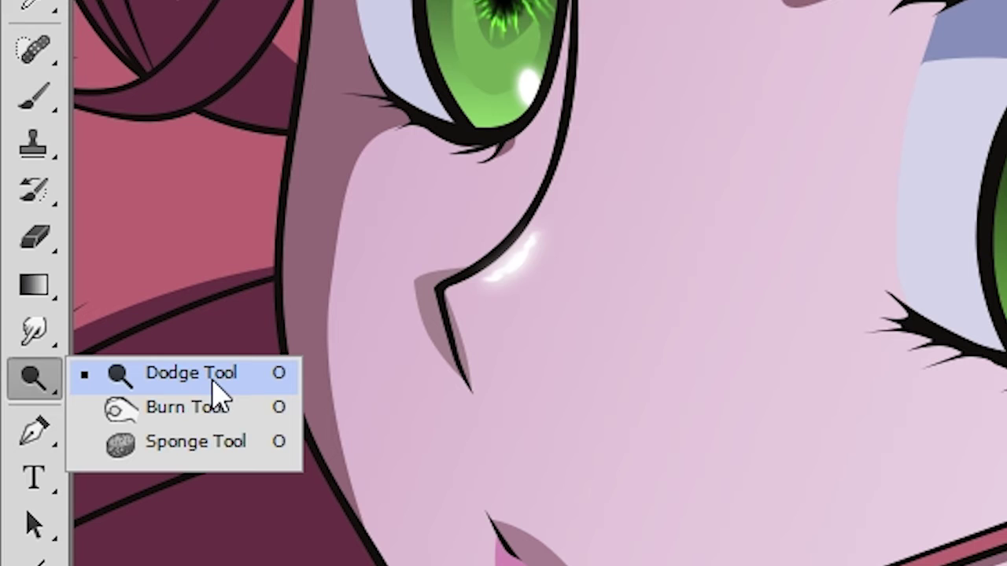
pyautogui.click(171, 417)
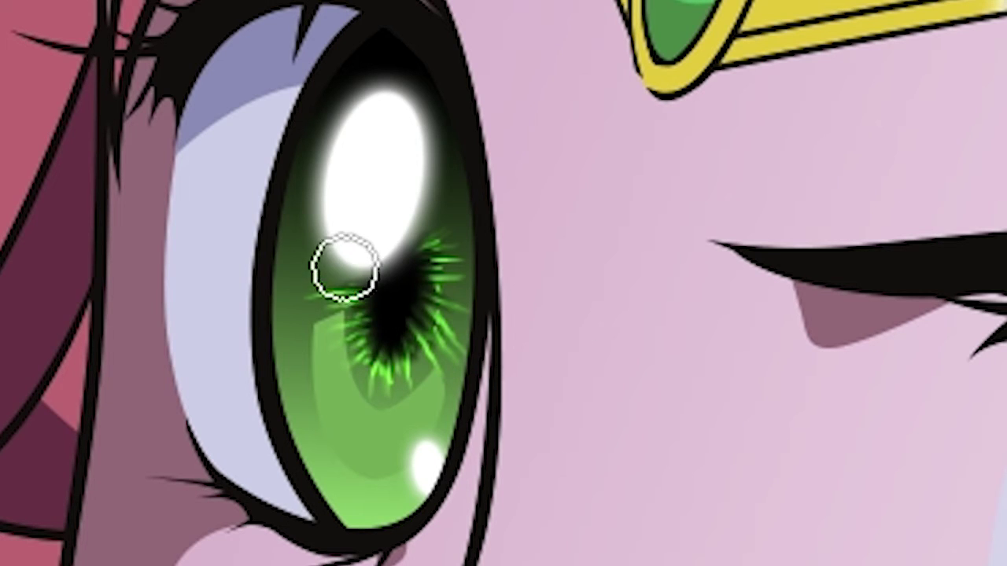
pyautogui.moveTo(345, 268)
pyautogui.mouseDown()
pyautogui.moveTo(337, 330)
pyautogui.moveTo(356, 271)
pyautogui.moveTo(346, 327)
pyautogui.moveTo(360, 324)
pyautogui.moveTo(353, 269)
pyautogui.moveTo(384, 362)
pyautogui.moveTo(413, 346)
pyautogui.moveTo(362, 368)
pyautogui.moveTo(389, 362)
pyautogui.moveTo(435, 233)
pyautogui.moveTo(437, 349)
pyautogui.moveTo(383, 376)
pyautogui.moveTo(360, 357)
pyautogui.moveTo(435, 345)
pyautogui.moveTo(452, 219)
pyautogui.moveTo(439, 298)
pyautogui.moveTo(408, 358)
pyautogui.moveTo(362, 377)
pyautogui.moveTo(294, 290)
pyautogui.moveTo(321, 210)
pyautogui.moveTo(313, 252)
pyautogui.moveTo(359, 390)
pyautogui.moveTo(357, 521)
pyautogui.moveTo(306, 508)
pyautogui.moveTo(352, 512)
pyautogui.moveTo(400, 540)
pyautogui.mouseUp()
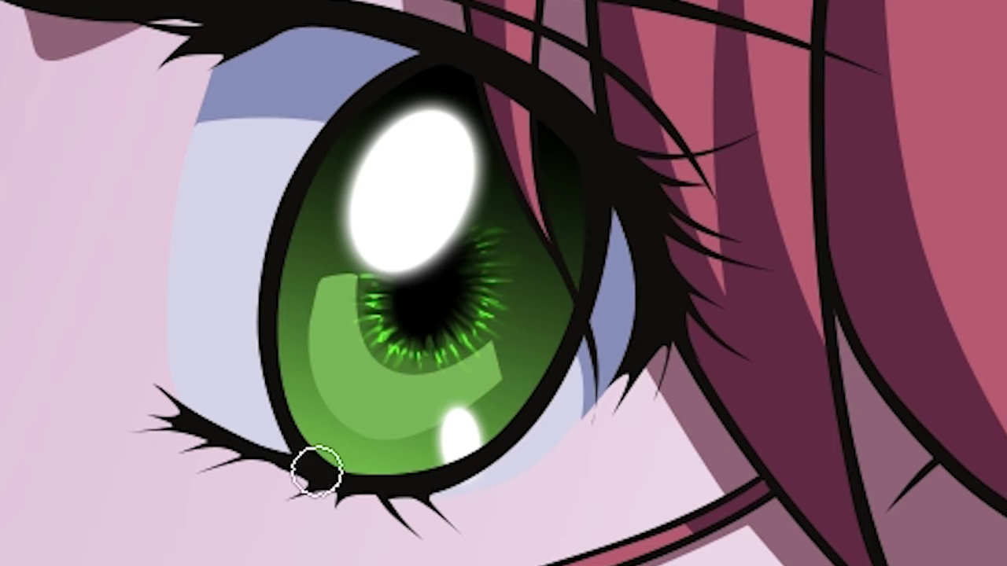
pyautogui.moveTo(315, 467)
pyautogui.mouseDown()
pyautogui.moveTo(251, 412)
pyautogui.moveTo(440, 496)
pyautogui.moveTo(140, 348)
pyautogui.moveTo(367, 196)
pyautogui.moveTo(353, 175)
pyautogui.moveTo(358, 333)
pyautogui.moveTo(396, 356)
pyautogui.moveTo(501, 232)
pyautogui.moveTo(432, 363)
pyautogui.moveTo(516, 325)
pyautogui.moveTo(572, 243)
pyautogui.moveTo(505, 216)
pyautogui.moveTo(540, 305)
pyautogui.moveTo(376, 359)
pyautogui.moveTo(305, 224)
pyautogui.moveTo(340, 280)
pyautogui.moveTo(329, 274)
pyautogui.moveTo(322, 211)
pyautogui.moveTo(385, 391)
pyautogui.moveTo(453, 383)
pyautogui.moveTo(519, 335)
pyautogui.moveTo(495, 336)
pyautogui.moveTo(534, 313)
pyautogui.moveTo(529, 232)
pyautogui.moveTo(584, 294)
pyautogui.moveTo(489, 317)
pyautogui.moveTo(343, 226)
pyautogui.moveTo(324, 246)
pyautogui.moveTo(462, 349)
pyautogui.moveTo(545, 238)
pyautogui.moveTo(460, 331)
pyautogui.mouseUp()
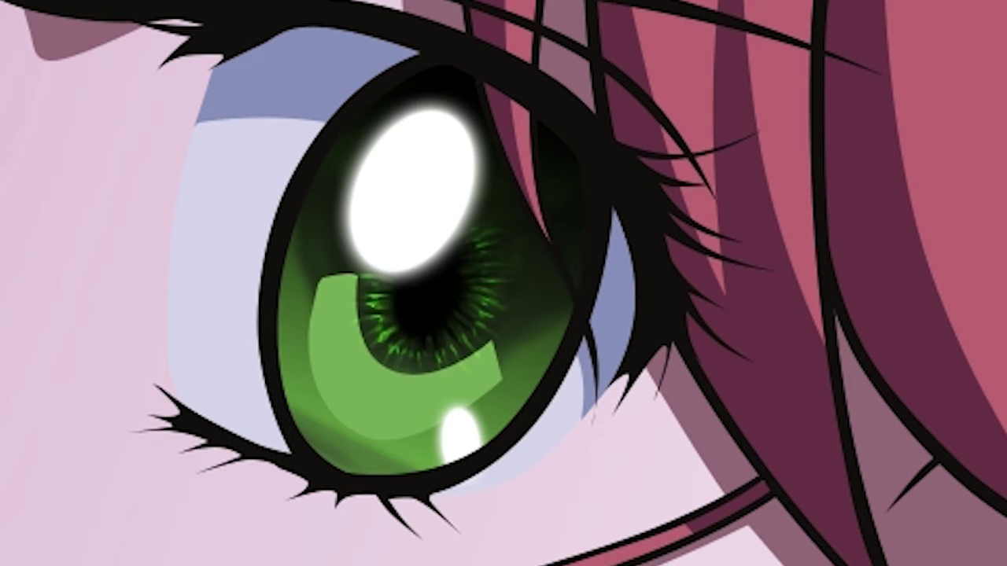
# - Apply a Hue/Saturation adjustment to the burned iris layer with Saturation +32 and Lightness +1
pyautogui.scroll(-1, 925, 420)
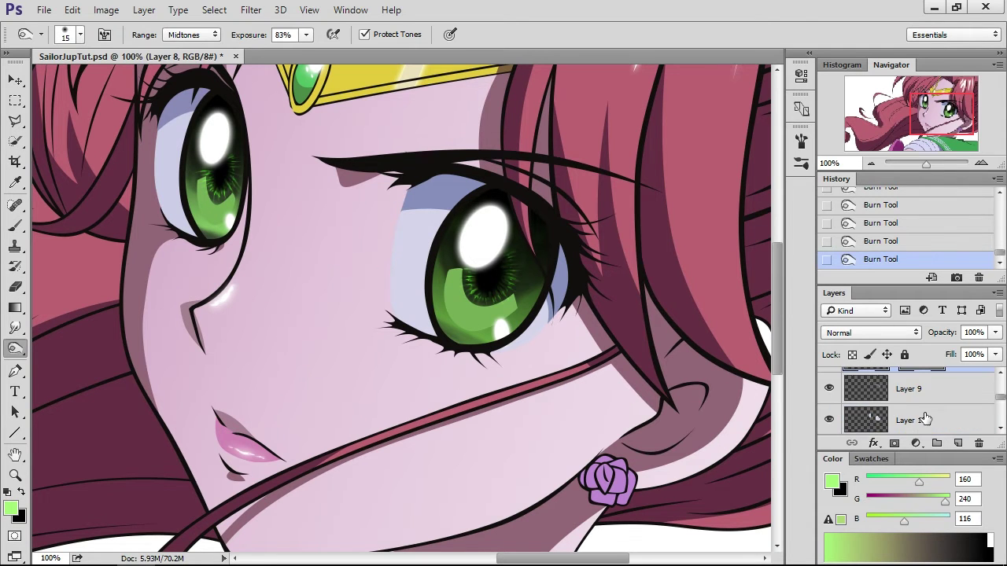
pyautogui.scroll(1, 925, 419)
pyautogui.click(107, 10)
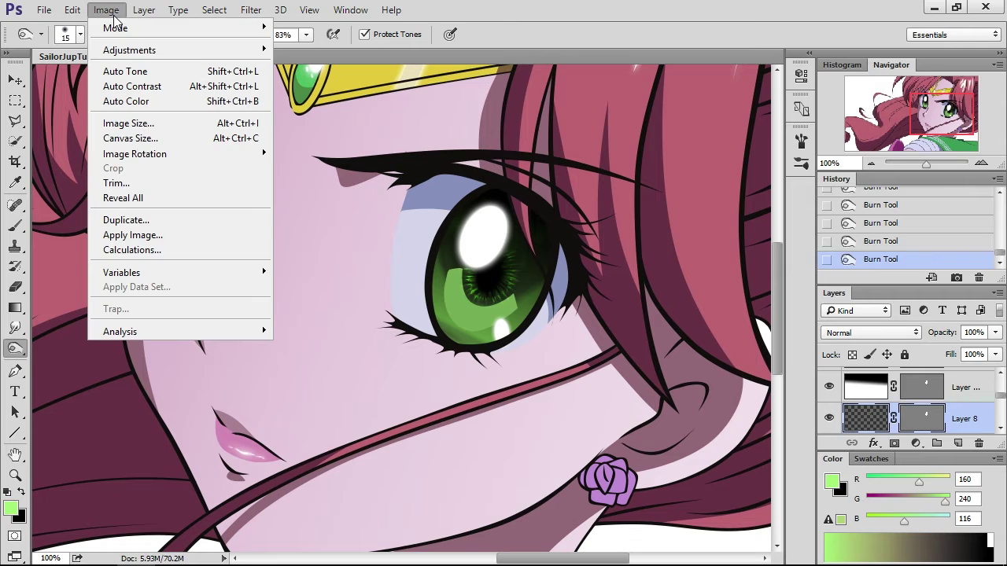
pyautogui.moveTo(126, 51)
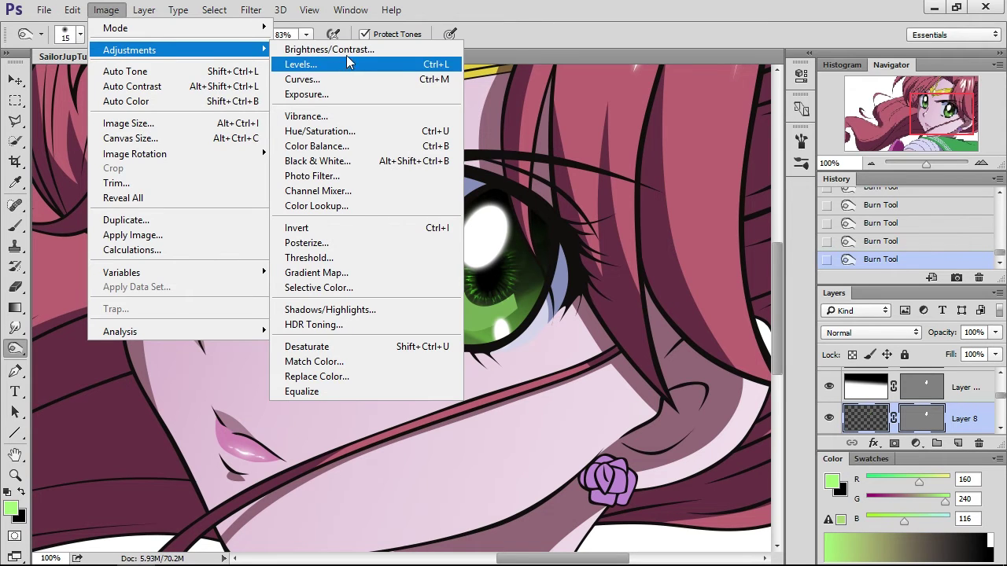
pyautogui.click(333, 135)
pyautogui.moveTo(232, 73); pyautogui.dragTo(744, 123)
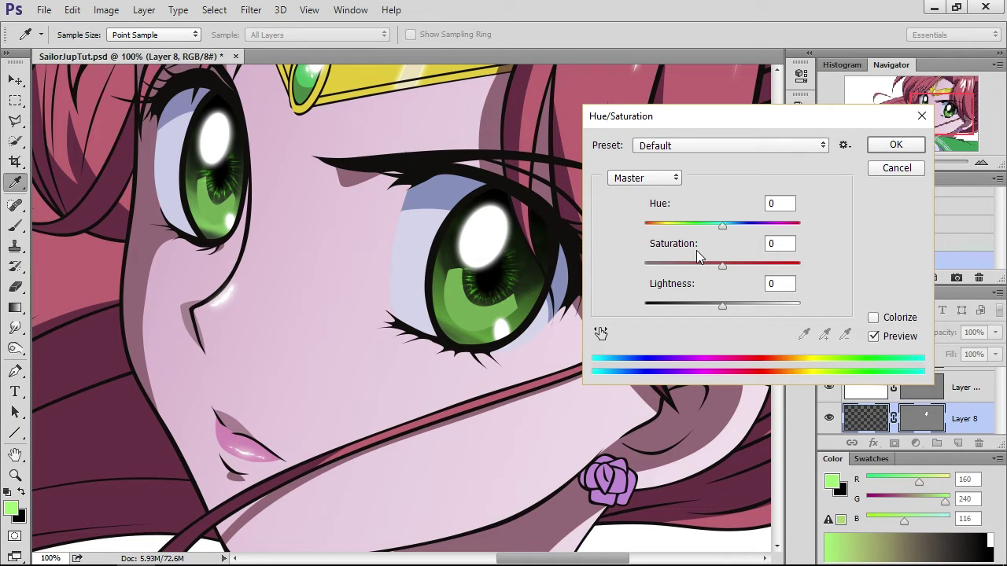
pyautogui.moveTo(724, 265); pyautogui.dragTo(751, 276)
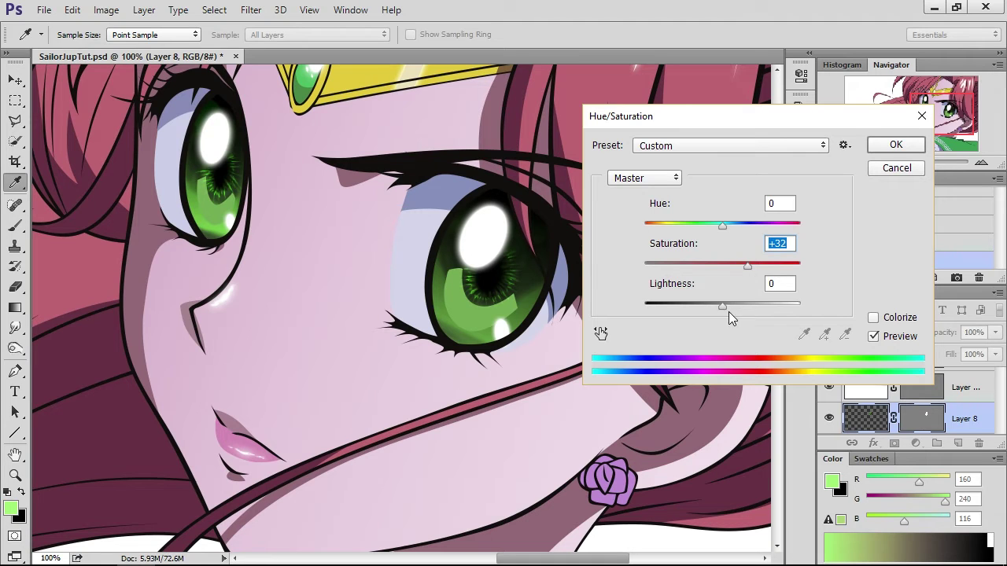
pyautogui.moveTo(724, 308); pyautogui.dragTo(723, 308)
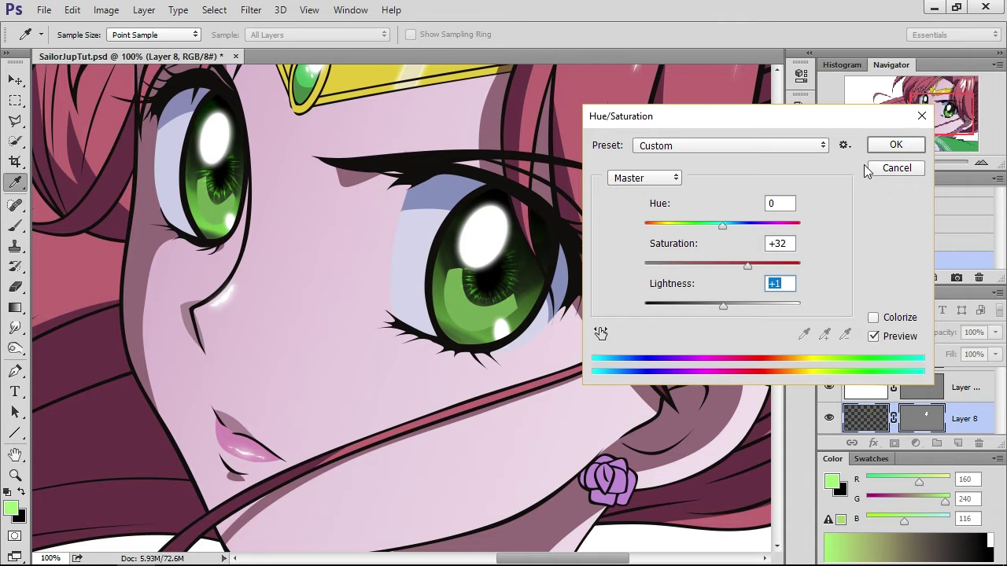
pyautogui.click(896, 145)
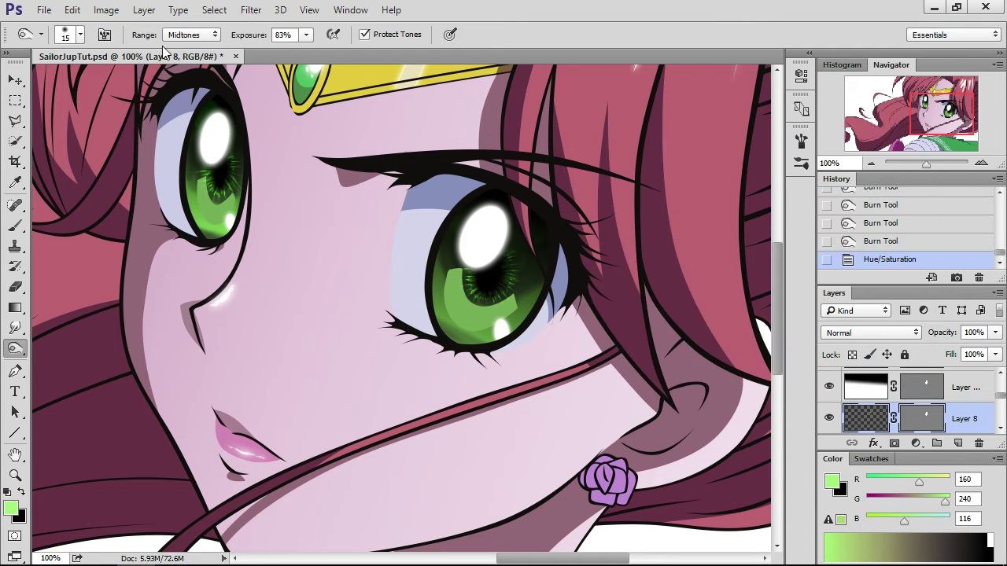
# - Apply a Brightness/Contrast adjustment to the iris layer with Brightness 3 and Contrast 16
pyautogui.click(106, 10)
pyautogui.moveTo(126, 52)
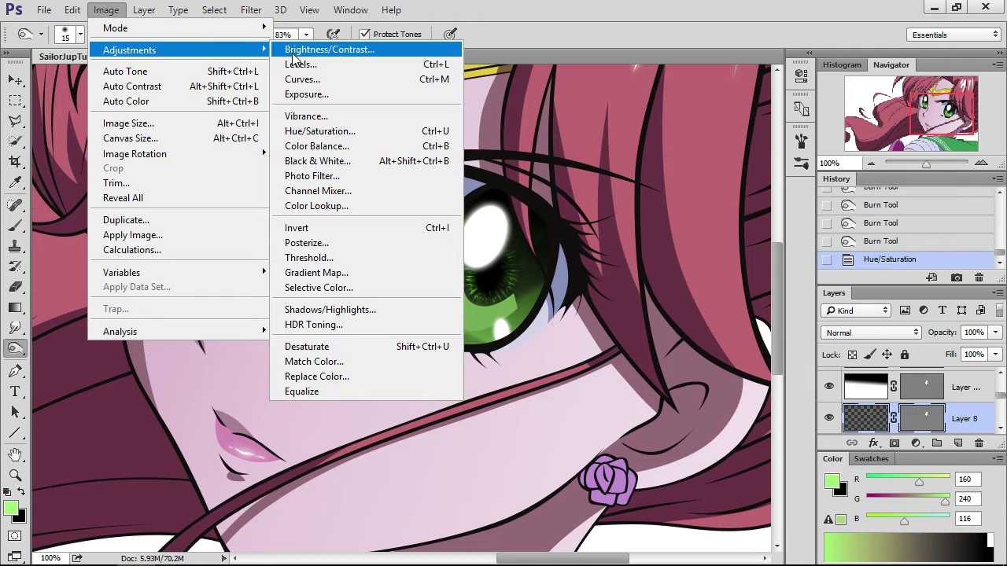
pyautogui.click(315, 29)
pyautogui.moveTo(472, 223)
pyautogui.mouseDown()
pyautogui.moveTo(489, 225)
pyautogui.moveTo(480, 225)
pyautogui.mouseUp()
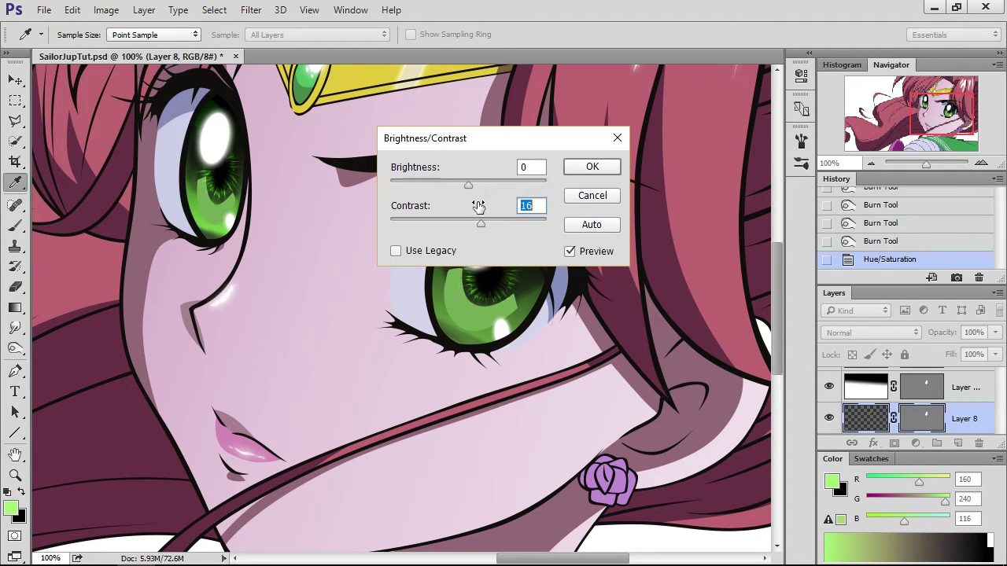
pyautogui.moveTo(467, 182)
pyautogui.mouseDown()
pyautogui.moveTo(458, 183)
pyautogui.moveTo(470, 182)
pyautogui.mouseUp()
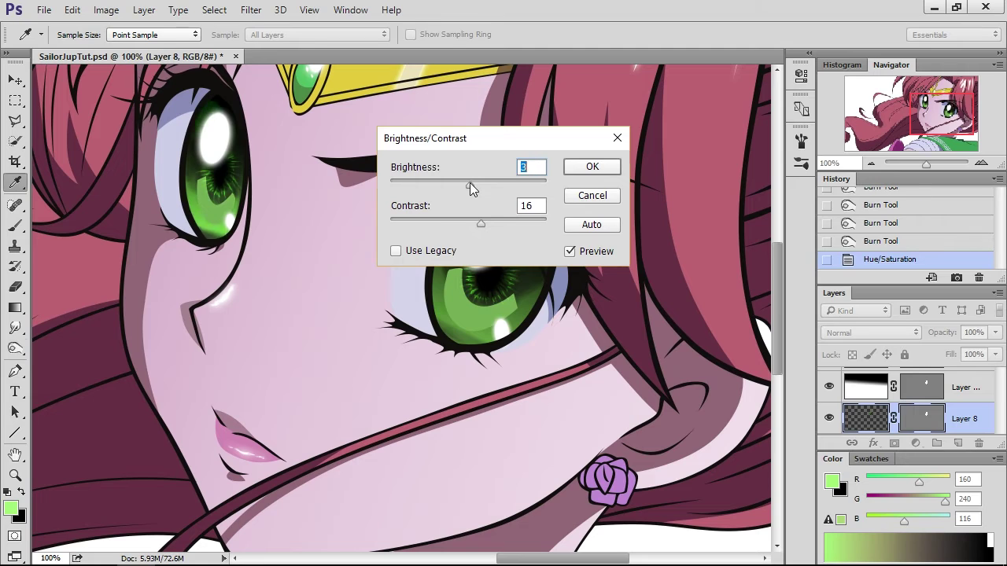
pyautogui.press('Return')
pyautogui.press('o')
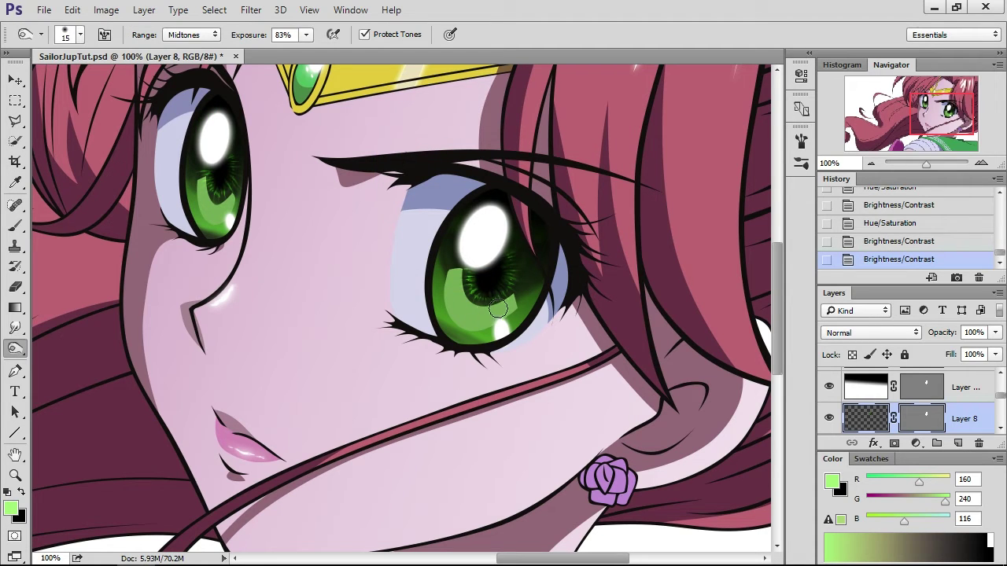
# - Identify the layer with the light-green iris crescents by toggling its visibility, and add an Outer Glow to it
pyautogui.scroll(-3, 928, 401)
pyautogui.click(828, 414)
pyautogui.click(829, 414)
pyautogui.click(829, 415)
pyautogui.click(828, 415)
pyautogui.click(912, 425)
pyautogui.doubleClick(944, 425)
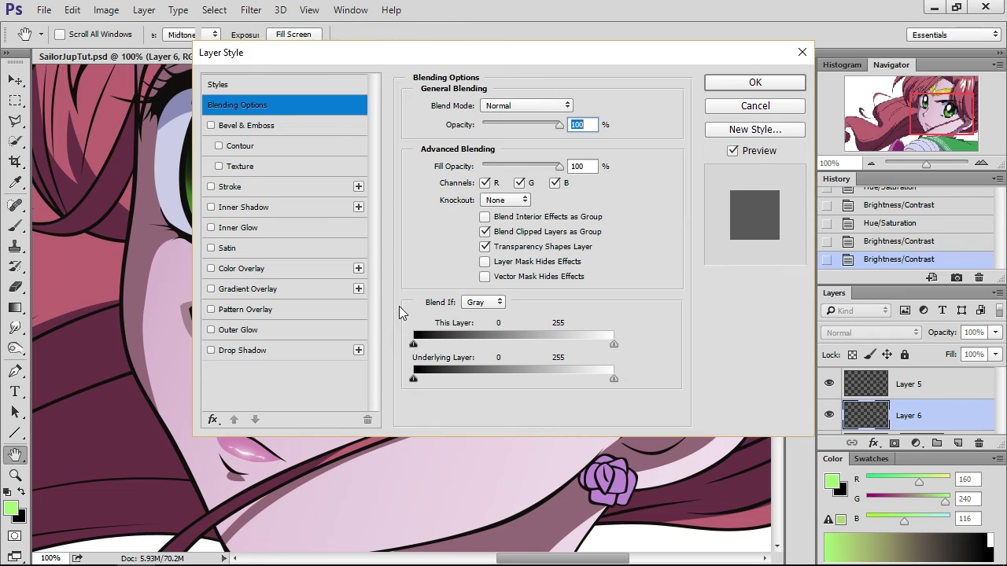
pyautogui.moveTo(326, 55); pyautogui.dragTo(739, 85)
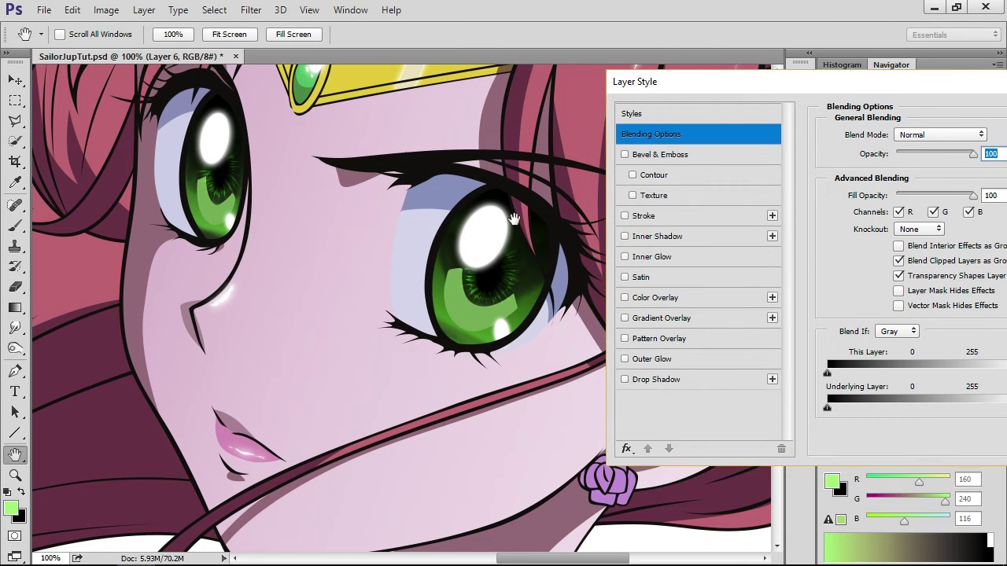
pyautogui.click(640, 358)
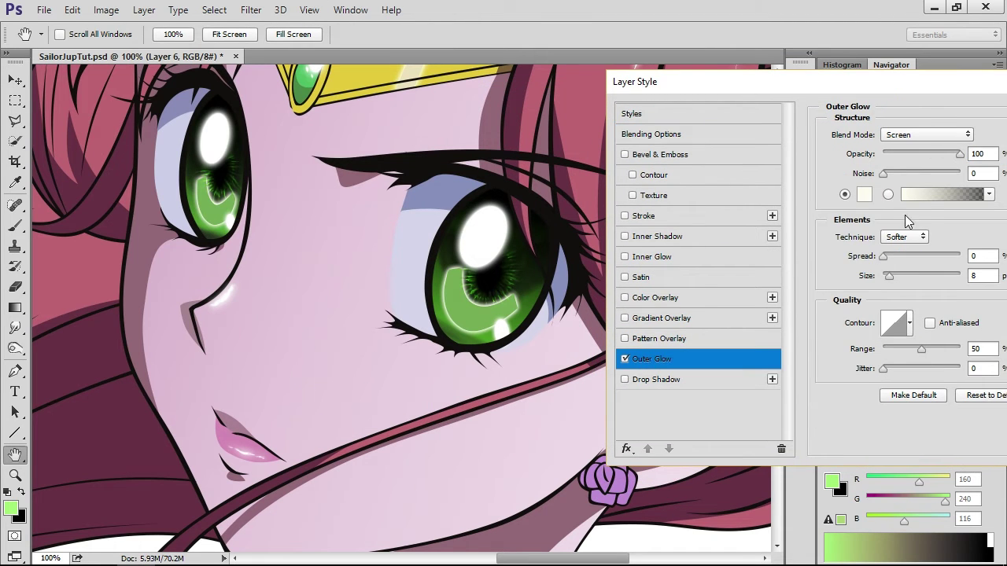
# - Sample the crescent's green (73ac53) as the outer glow color and apply the glow with a size of 5 px
pyautogui.click(863, 195)
pyautogui.click(470, 317)
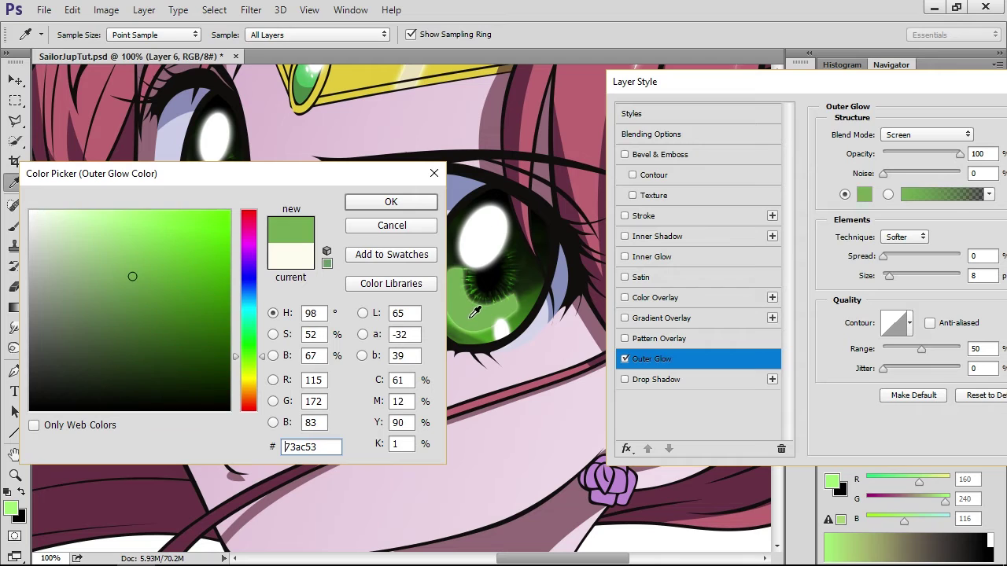
pyautogui.click(377, 205)
pyautogui.moveTo(796, 92); pyautogui.dragTo(758, 91)
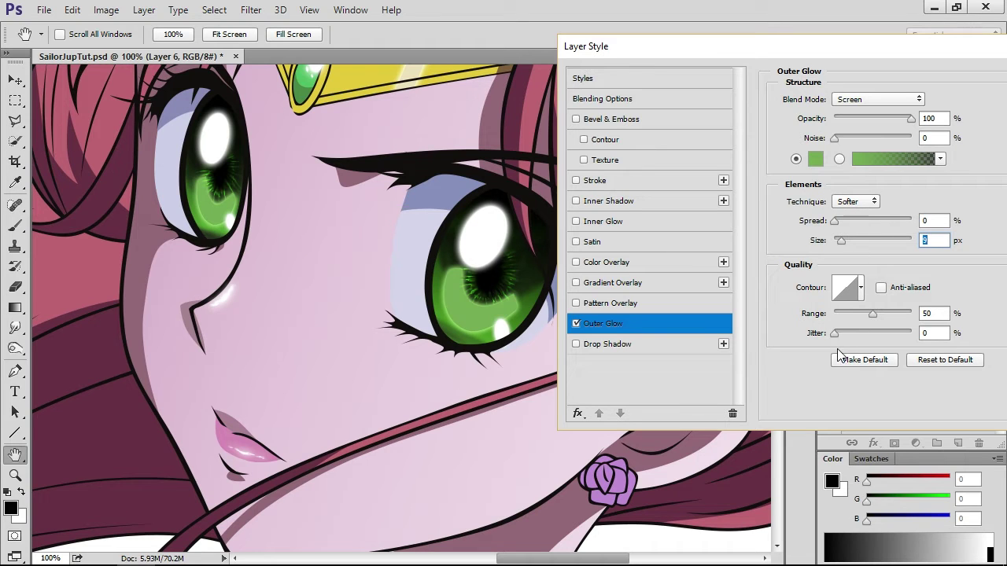
pyautogui.moveTo(839, 63); pyautogui.dragTo(769, 82)
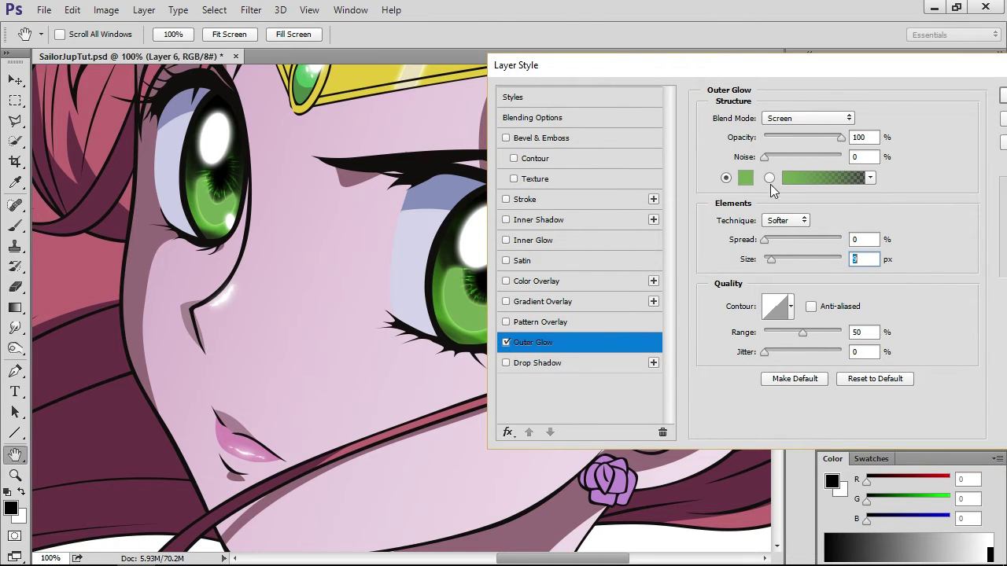
pyautogui.press('Down')
pyautogui.press('Down')
pyautogui.press('Down')
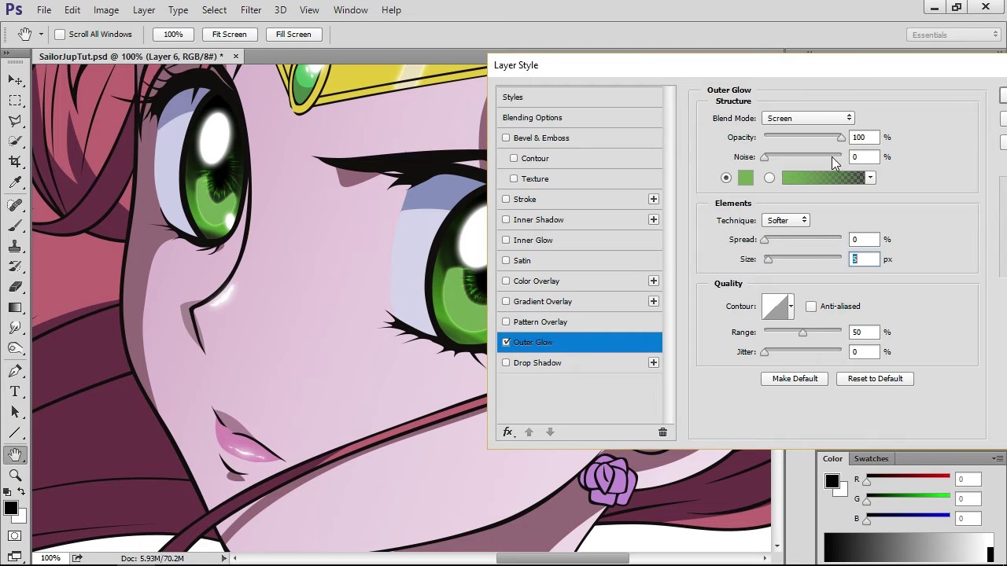
pyautogui.press('Return')
# - Soften the light-green iris crescents with a Gaussian Blur radius between 4 and 5 pixels
pyautogui.click(106, 10)
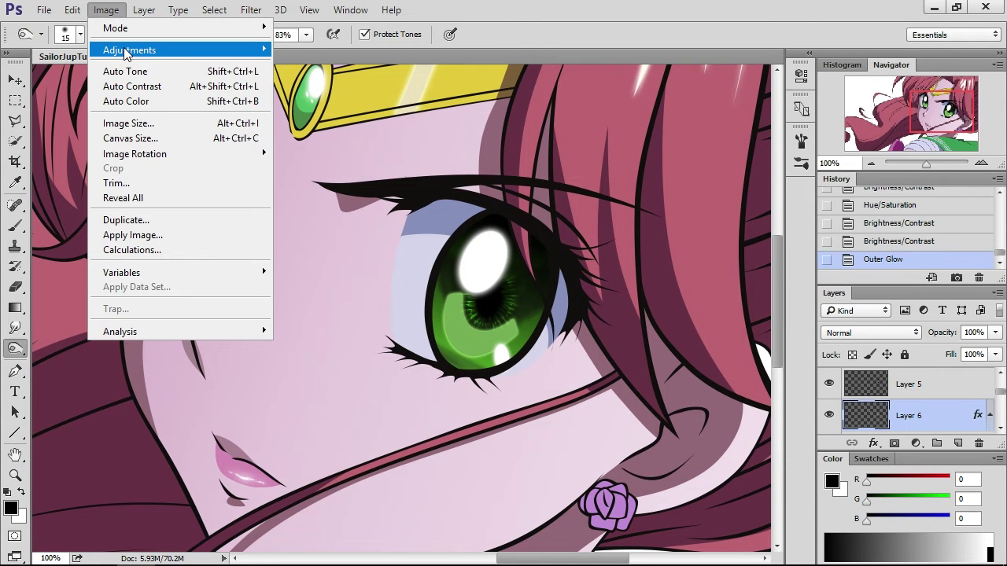
pyautogui.moveTo(118, 49)
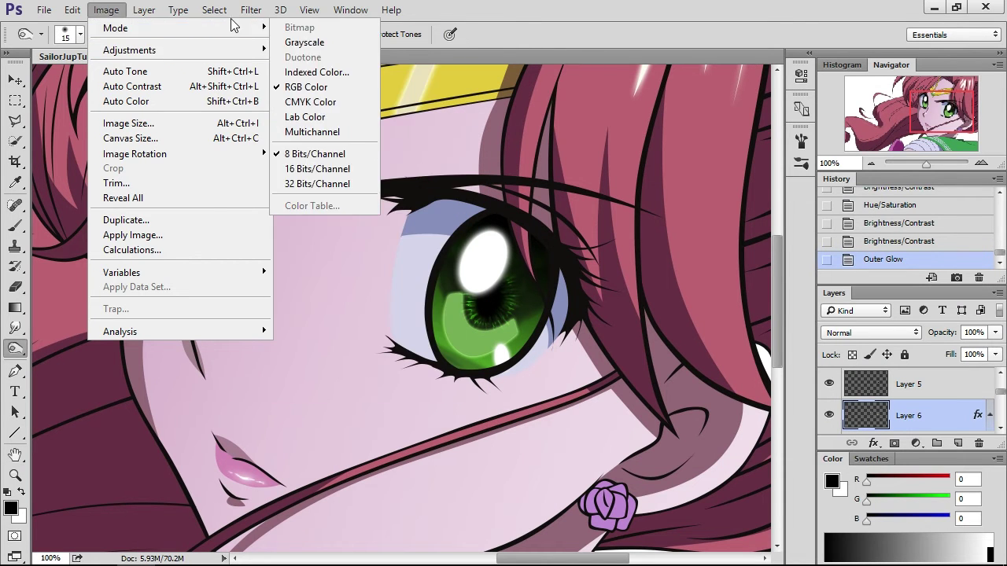
pyautogui.moveTo(254, 10)
pyautogui.moveTo(274, 191)
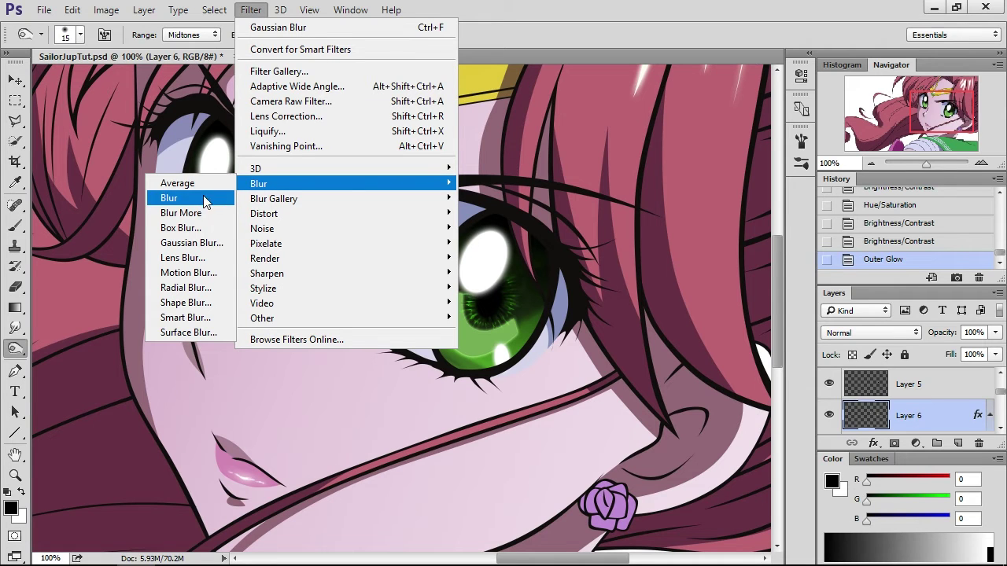
pyautogui.click(197, 243)
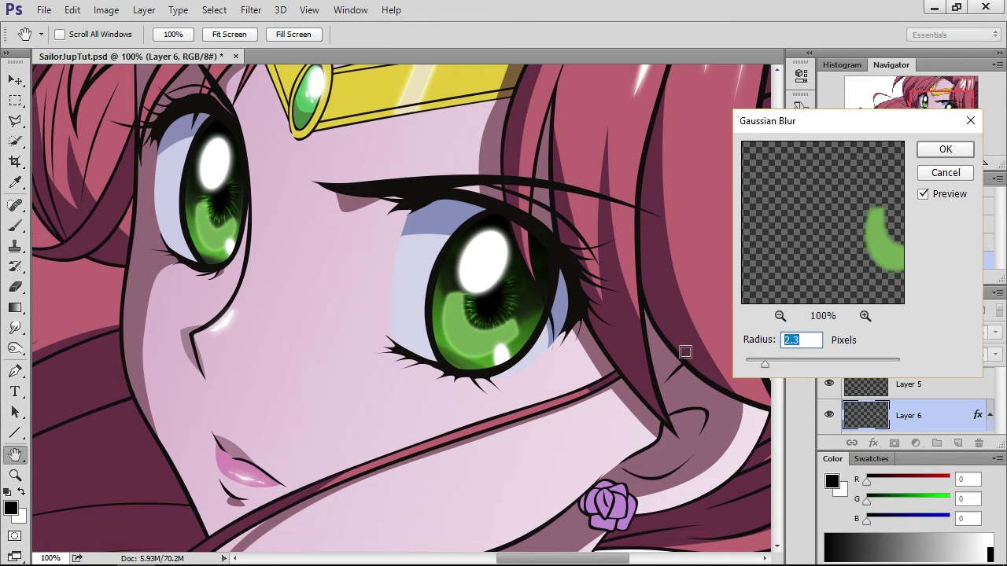
pyautogui.moveTo(781, 358); pyautogui.dragTo(790, 359)
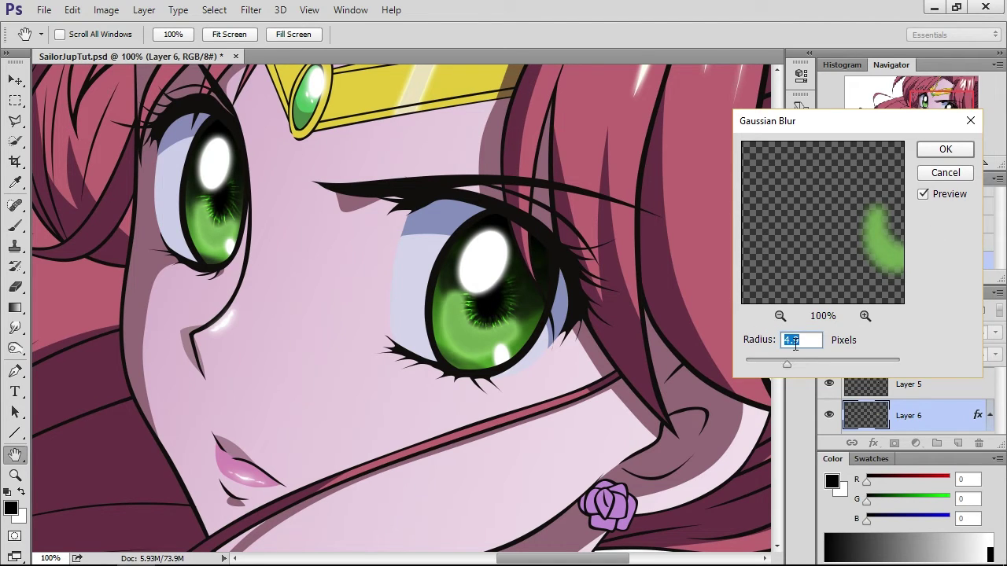
pyautogui.click(942, 149)
# - Check which highlights the eyeglow layer holds by toggling its visibility, and make it the active layer
pyautogui.scroll(5, 872, 409)
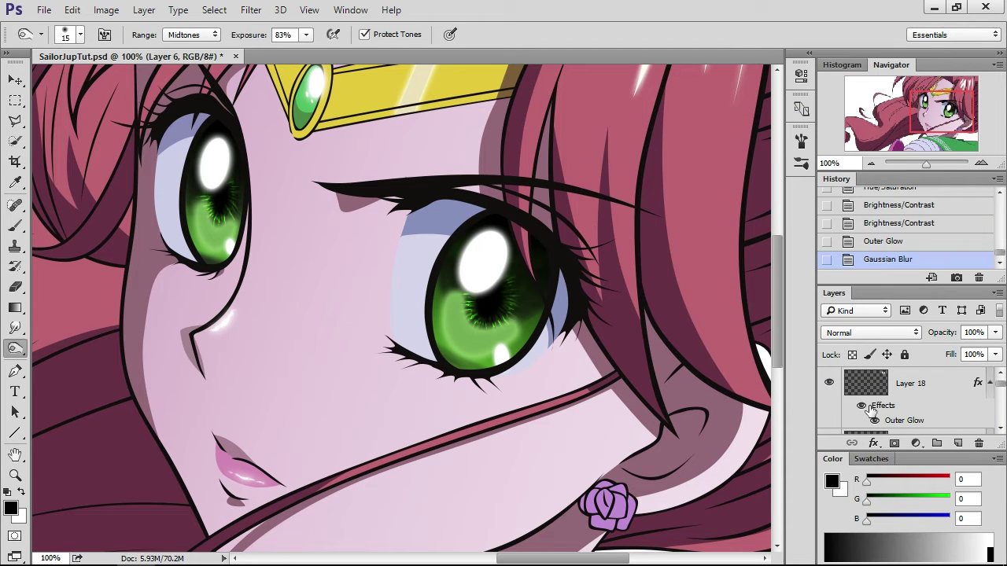
pyautogui.click(919, 391)
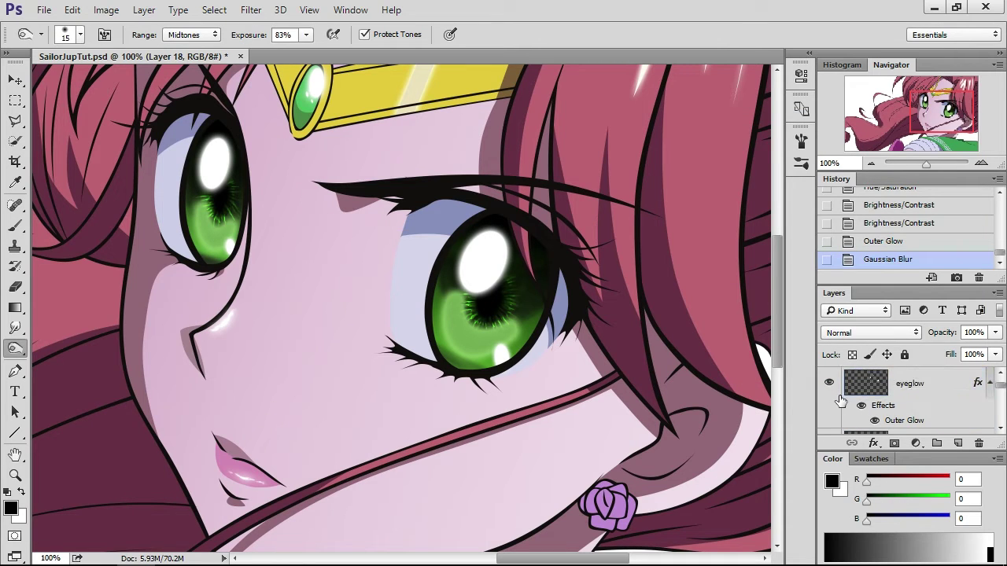
pyautogui.click(829, 382)
pyautogui.click(829, 383)
pyautogui.click(889, 385)
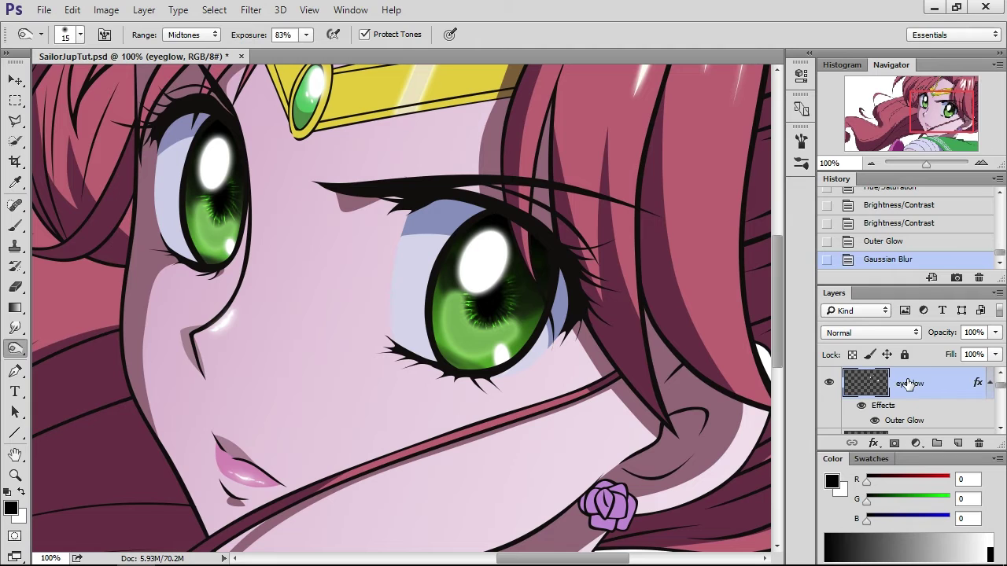
# - Dab a small white highlight in the nearer eye's pupil with a tilted elliptical brush at 8 px
pyautogui.click(22, 492)
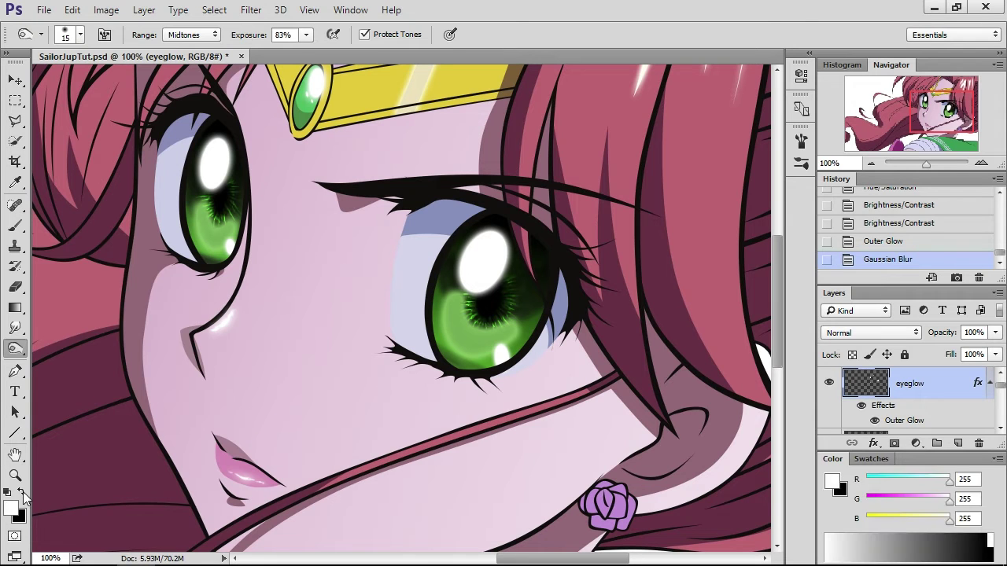
pyautogui.click(24, 226)
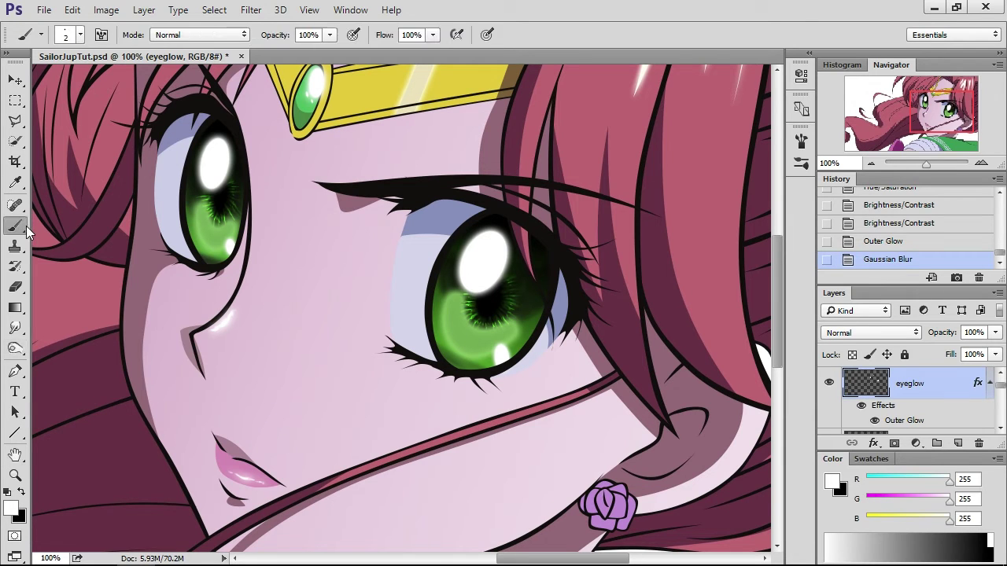
pyautogui.click(981, 163)
pyautogui.rightClick(624, 271)
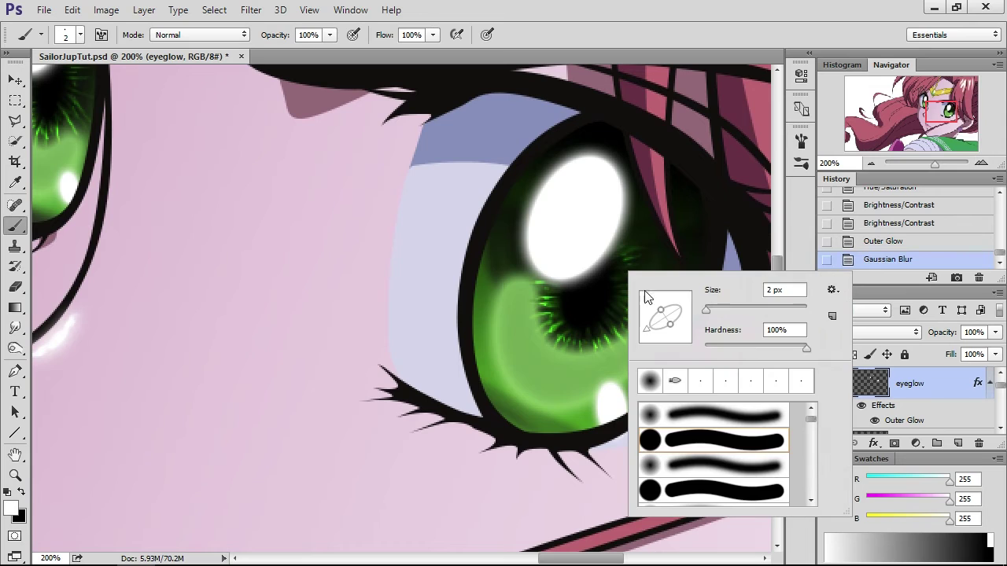
pyautogui.moveTo(672, 340); pyautogui.dragTo(657, 335)
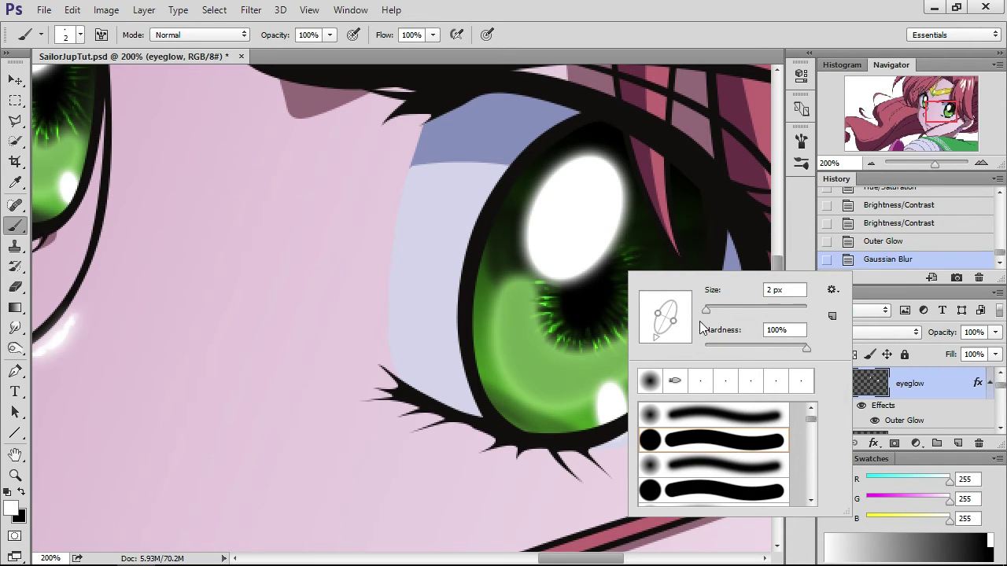
pyautogui.doubleClick(775, 291)
pyautogui.write('4')
pyautogui.press('Return')
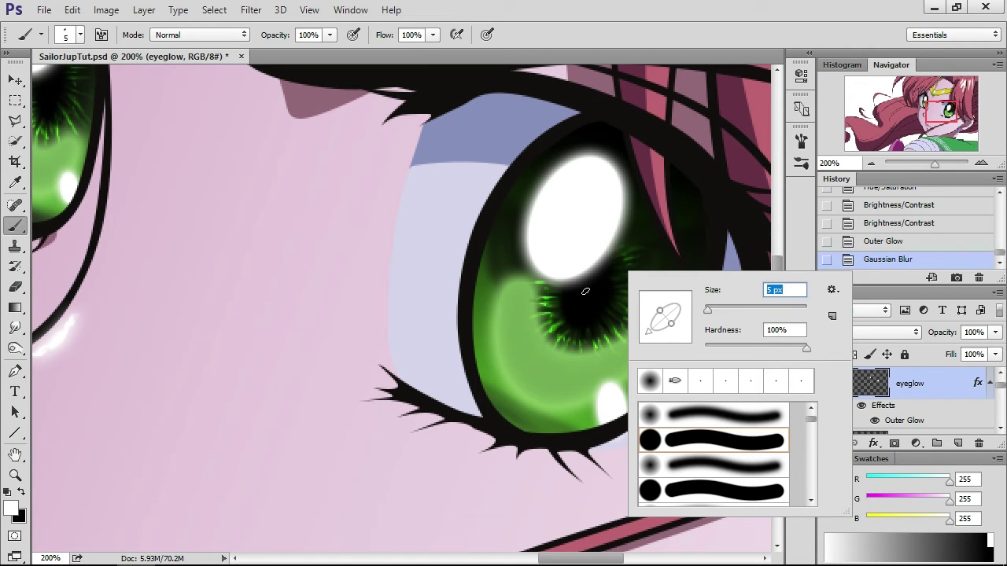
pyautogui.click(711, 313)
pyautogui.click(580, 291)
pyautogui.click(585, 294)
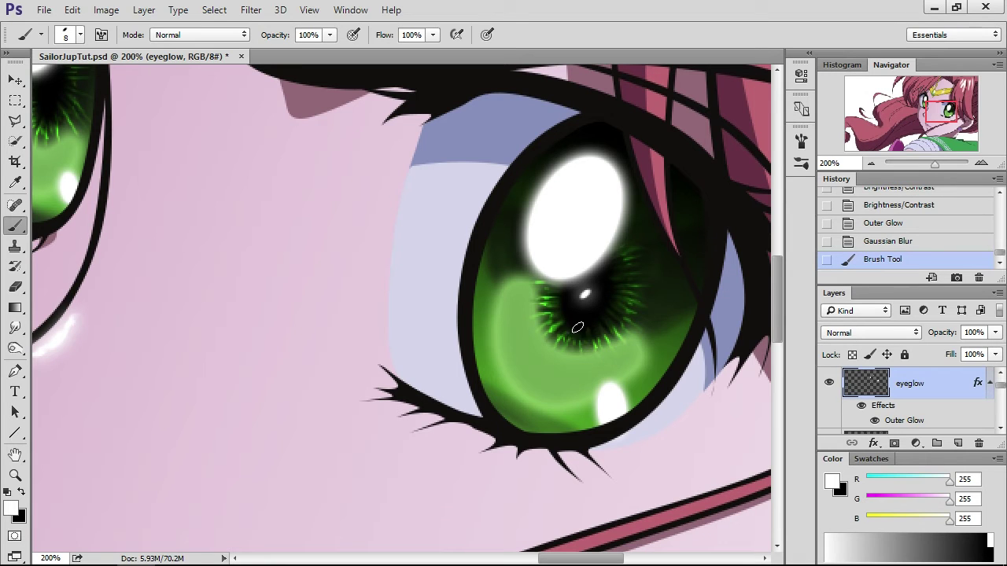
# - Dab a white highlight on the nearer eye's lower iris and smaller ones around its pupil with a 4 px brush
pyautogui.click(621, 343)
pyautogui.rightClick(669, 318)
pyautogui.doubleClick(826, 340)
pyautogui.write('4')
pyautogui.press('Return')
pyautogui.click(605, 283)
pyautogui.click(577, 309)
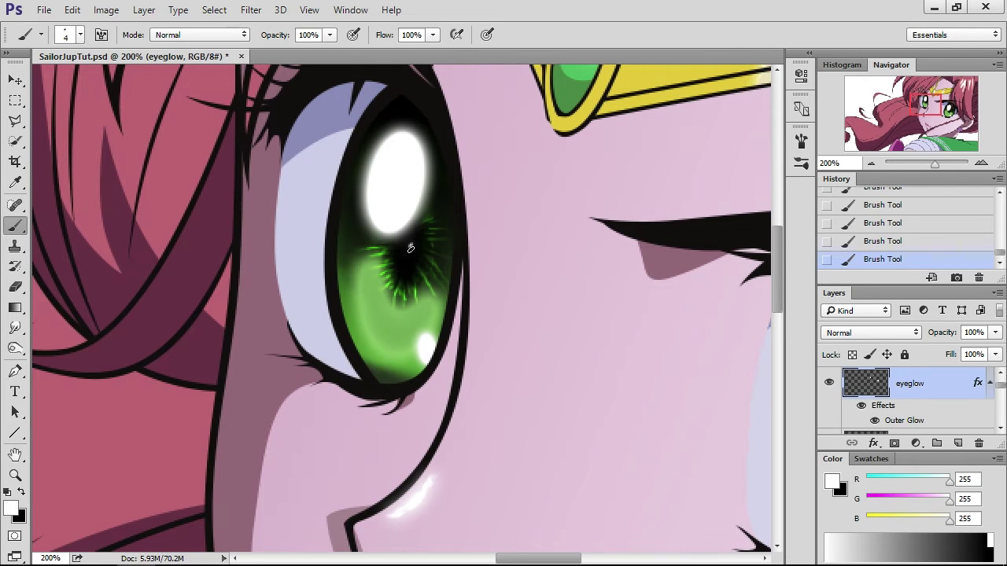
# - Add matching small white highlights to the farther eye's pupil and iris, changing the brush size to 6 px along the way
pyautogui.rightClick(412, 249)
pyautogui.press('Return')
pyautogui.click(406, 251)
pyautogui.rightClick(755, 309)
pyautogui.write('6')
pyautogui.press('Return')
pyautogui.moveTo(755, 309); pyautogui.dragTo(508, 275)
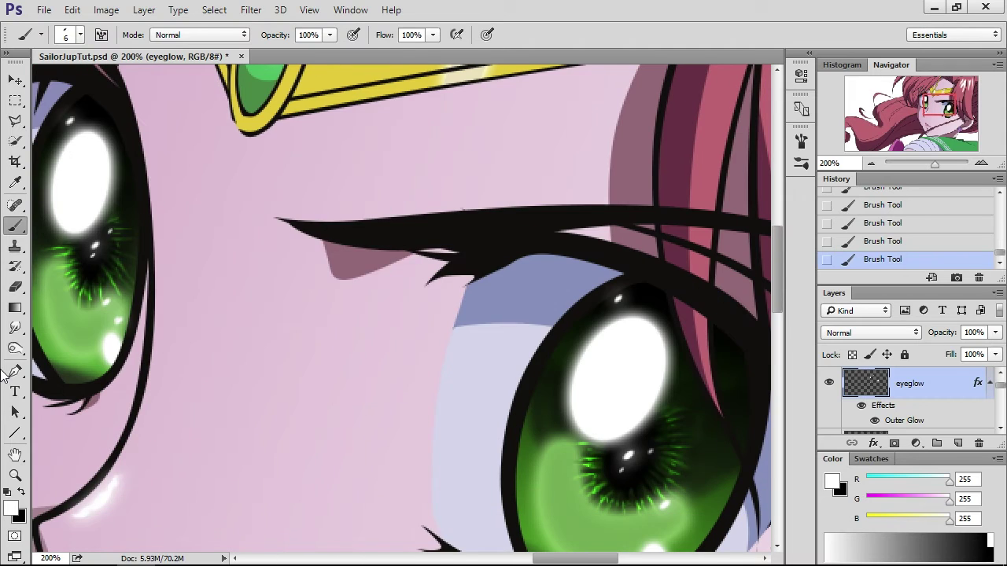
# - Smudge a thin streak outward from the upper edge of the nearer eye's large white highlight with a 7 px brush
pyautogui.click(15, 327)
pyautogui.moveTo(162, 326); pyautogui.dragTo(196, 343)
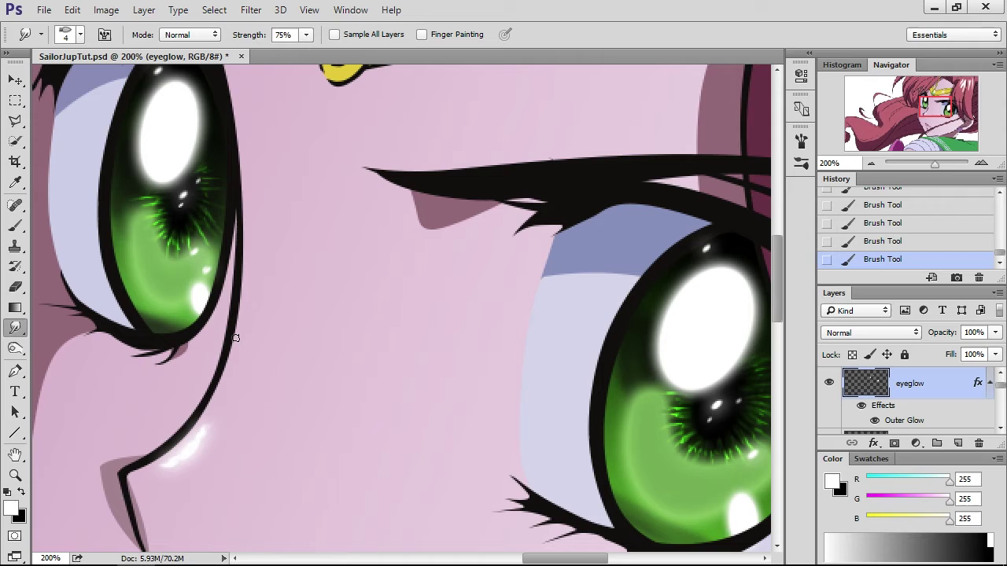
pyautogui.scroll(2, 250, 314)
pyautogui.hscroll(4, 272, 323)
pyautogui.scroll(-2, 639, 363)
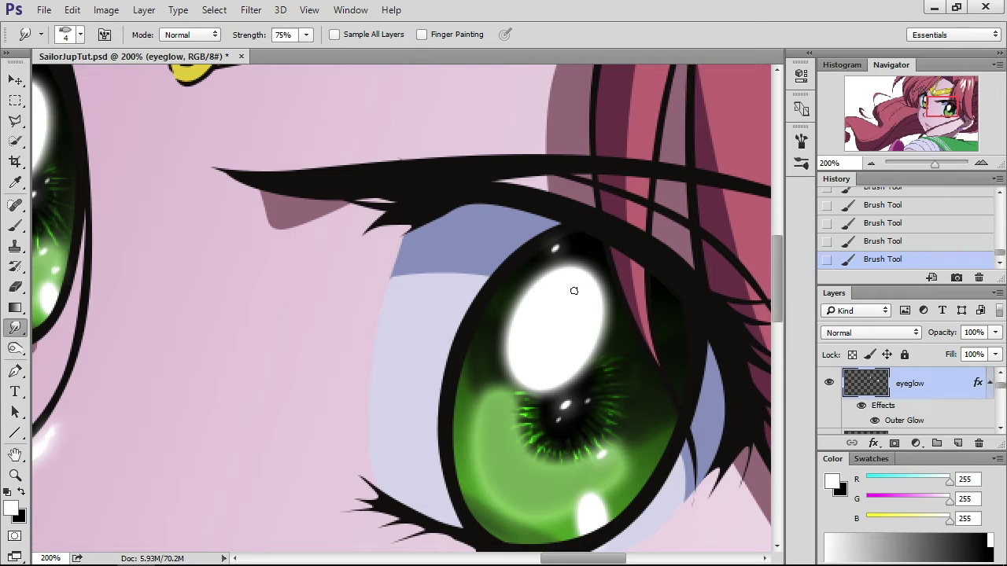
pyautogui.rightClick(575, 291)
pyautogui.doubleClick(722, 309)
pyautogui.write('6')
pyautogui.press('Return')
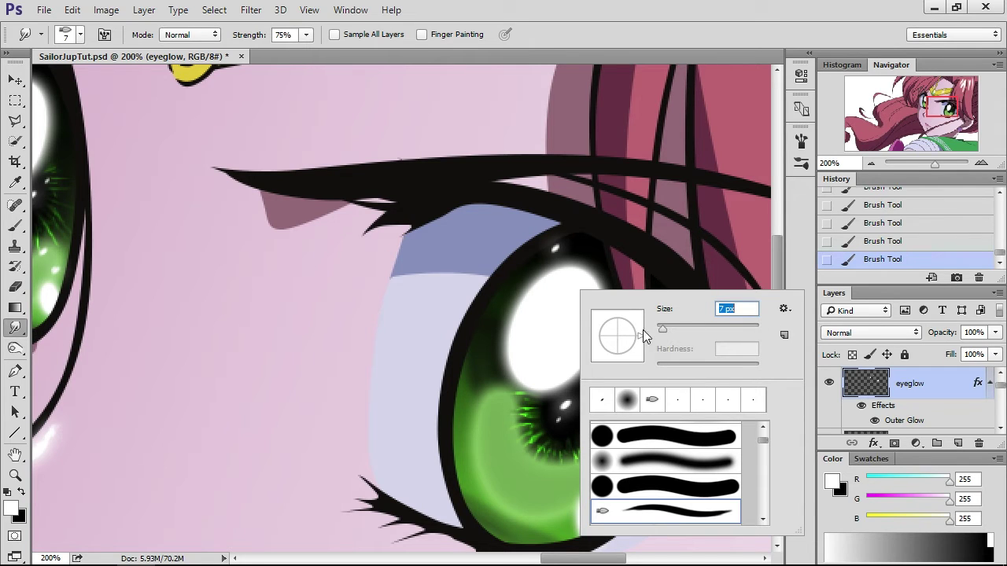
pyautogui.click(617, 246)
pyautogui.moveTo(613, 238)
pyautogui.mouseDown()
pyautogui.moveTo(594, 276)
pyautogui.moveTo(513, 256)
pyautogui.mouseUp()
pyautogui.moveTo(554, 285); pyautogui.dragTo(504, 254)
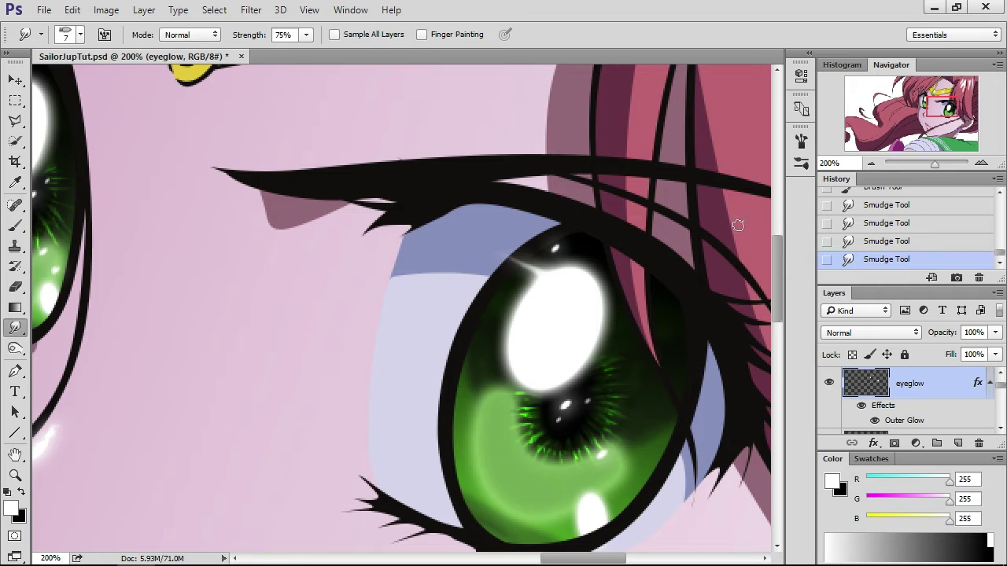
# - Smudge a matching diagonal streak out of the top of the farther eye's large white highlight
pyautogui.hscroll(-4, 314, 291)
pyautogui.scroll(2, 189, 145)
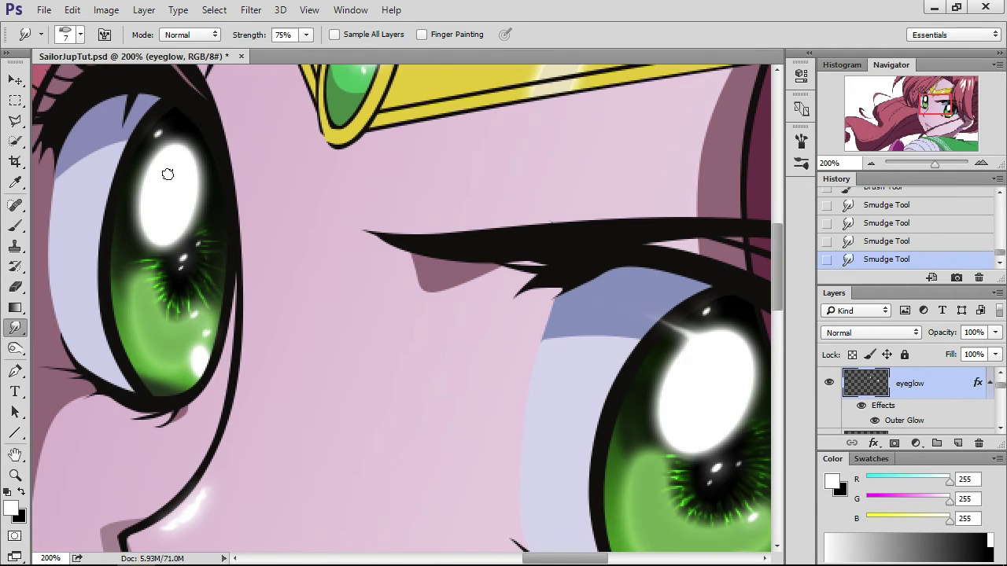
pyautogui.moveTo(158, 148); pyautogui.dragTo(126, 117)
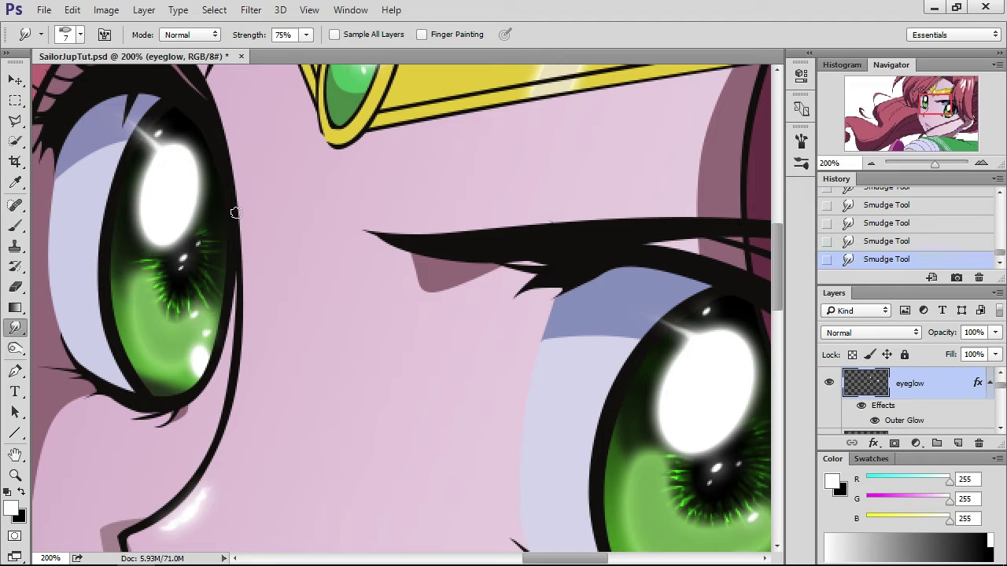
# - Extend the nearer eye's highlight streak with repeated smudges across the iris outline into the shaded eye white
pyautogui.hscroll(2, 270, 233)
pyautogui.moveTo(629, 344); pyautogui.dragTo(526, 310)
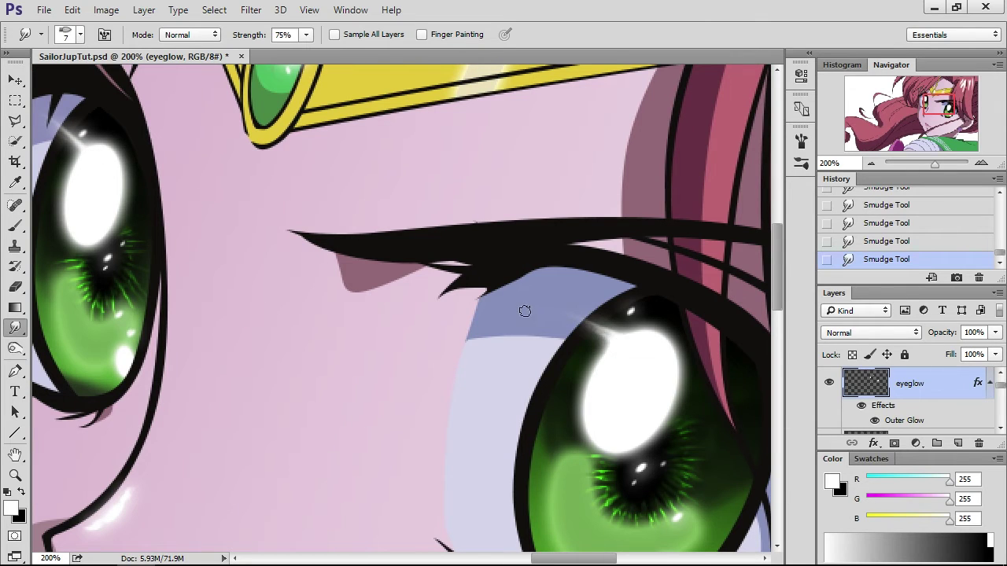
pyautogui.moveTo(634, 344); pyautogui.dragTo(512, 306)
pyautogui.moveTo(611, 341)
pyautogui.mouseDown()
pyautogui.moveTo(590, 324)
pyautogui.moveTo(544, 316)
pyautogui.mouseUp()
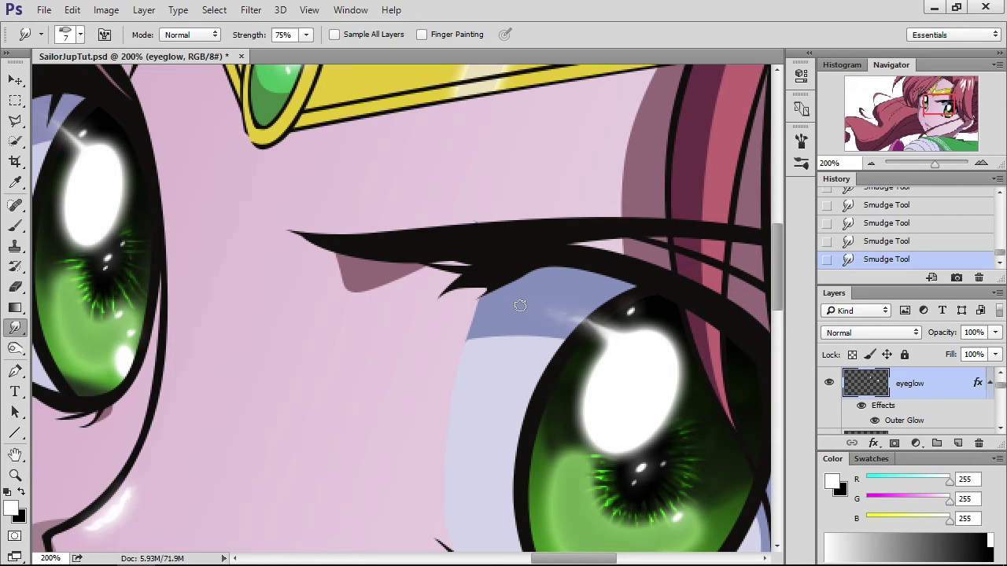
pyautogui.moveTo(620, 345); pyautogui.dragTo(480, 287)
# - Review both finished eyes and the whole face at 66.67% zoom
pyautogui.press('p')
pyautogui.click(874, 163)
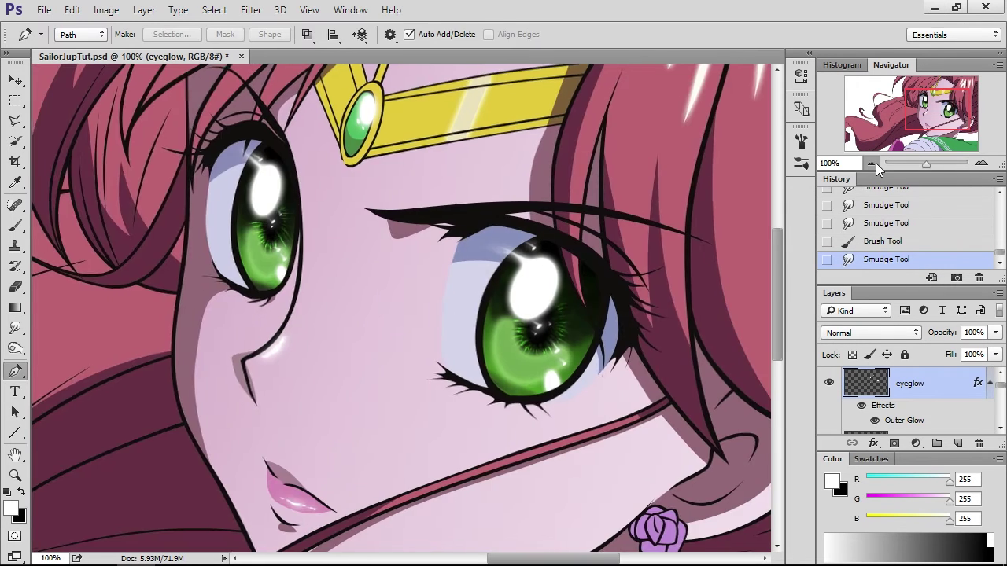
pyautogui.click(873, 163)
pyautogui.scroll(-2, 271, 342)
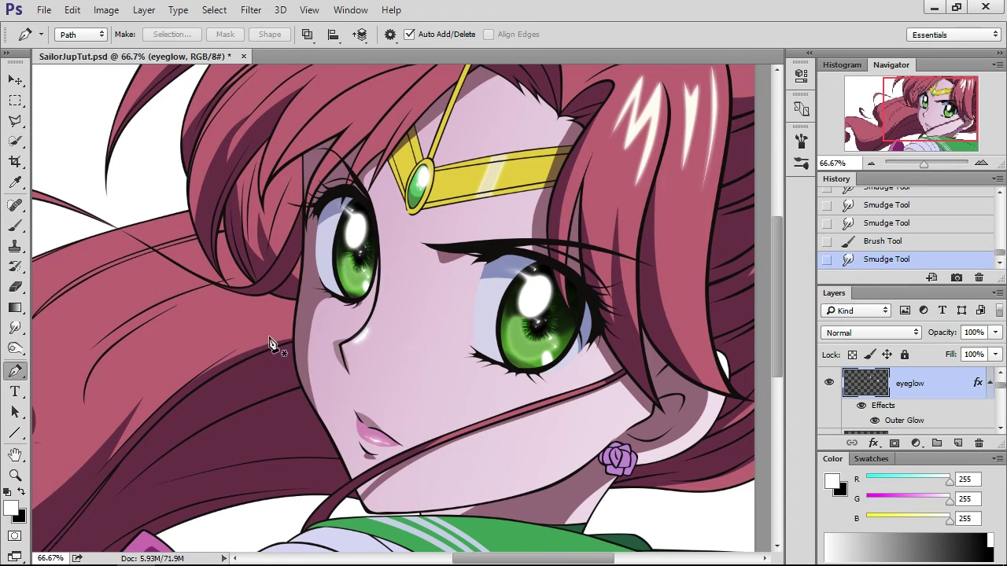
pyautogui.hscroll(-2, 271, 342)
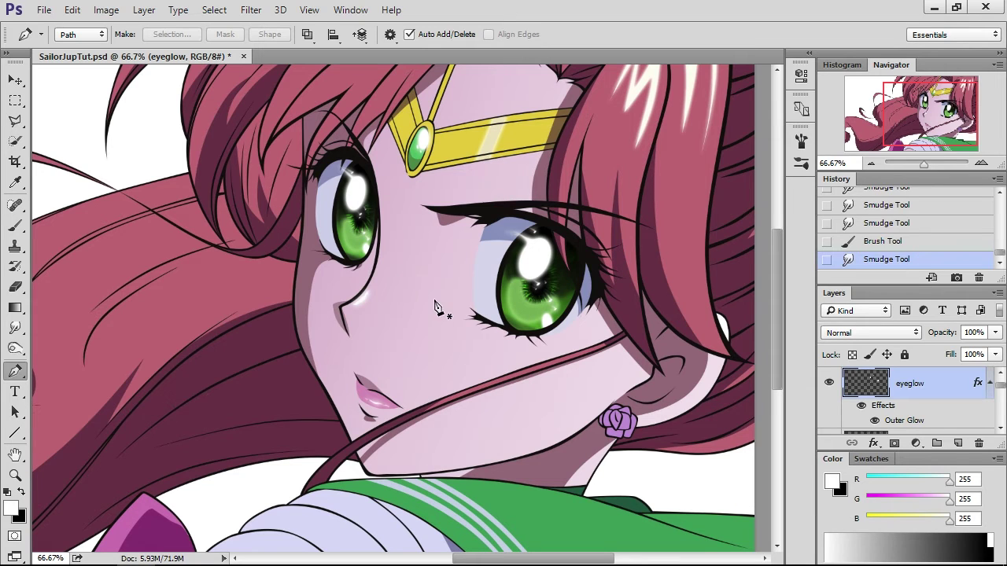
pyautogui.scroll(-3, 428, 308)
pyautogui.scroll(3, 428, 309)
pyautogui.scroll(-3, 566, 329)
pyautogui.scroll(3, 569, 326)
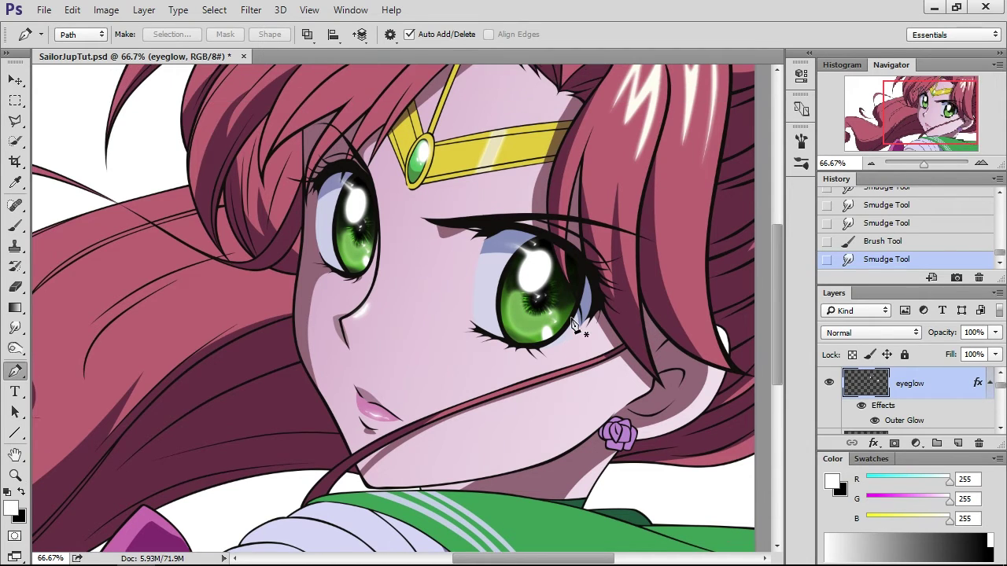
pyautogui.scroll(-3, 344, 285)
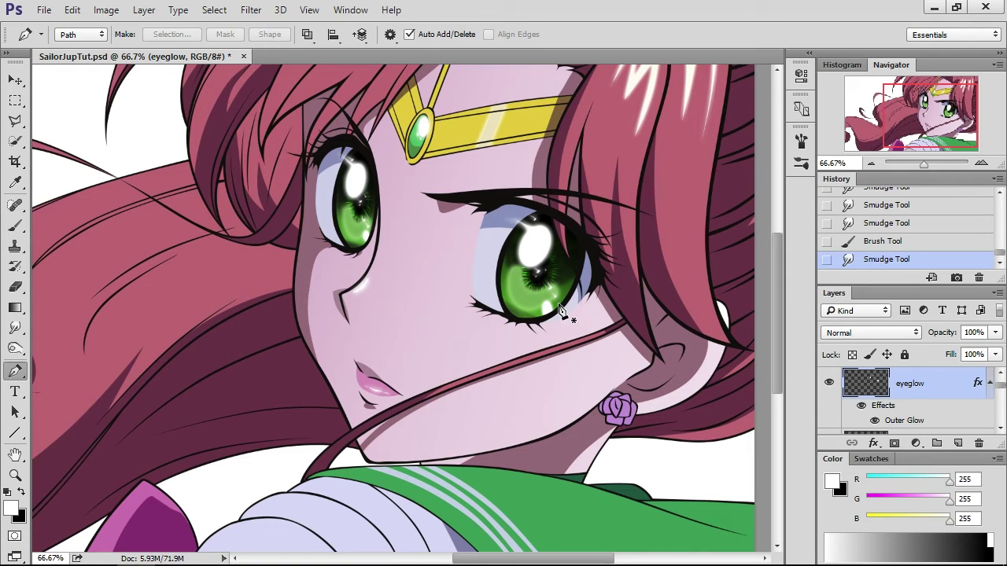
pyautogui.scroll(-3, 462, 324)
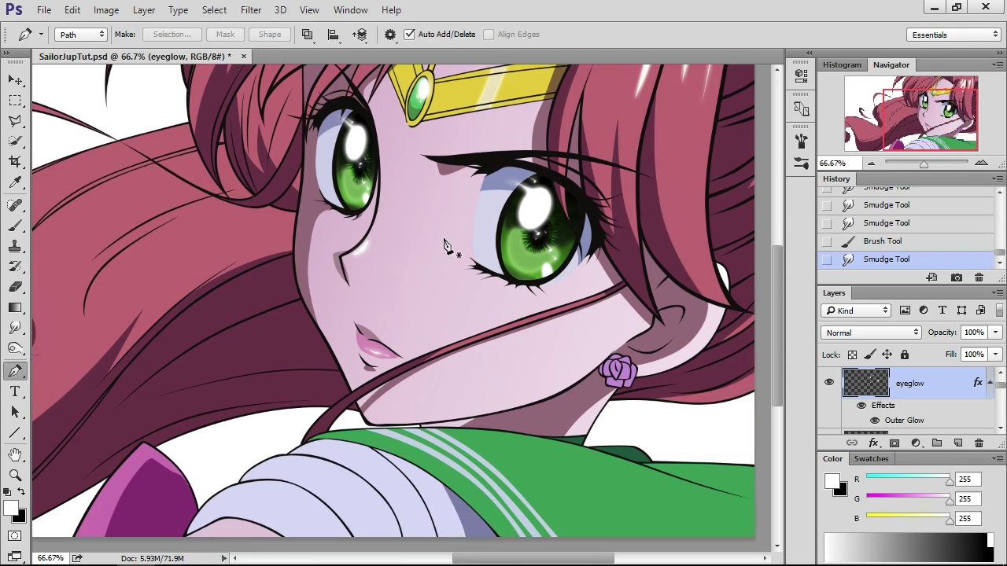
pyautogui.scroll(4, 447, 293)
pyautogui.scroll(-5, 449, 313)
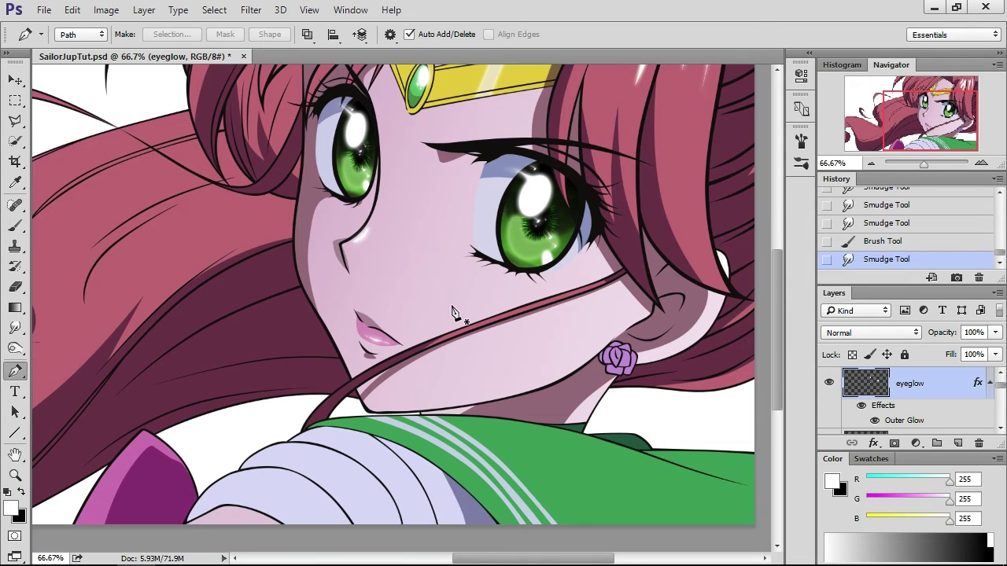
pyautogui.scroll(4, 352, 329)
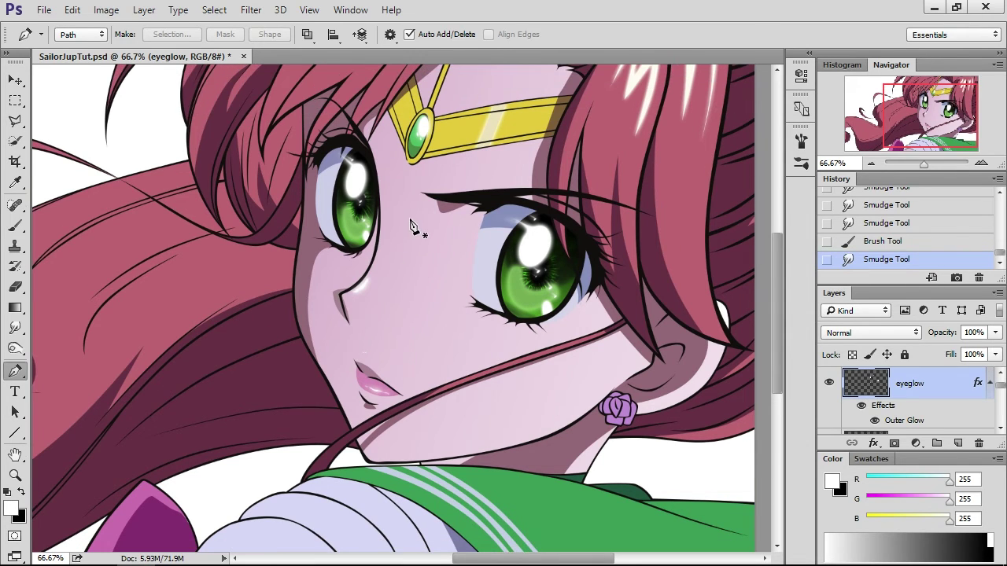
pyautogui.scroll(-4, 494, 229)
pyautogui.hscroll(5, 511, 312)
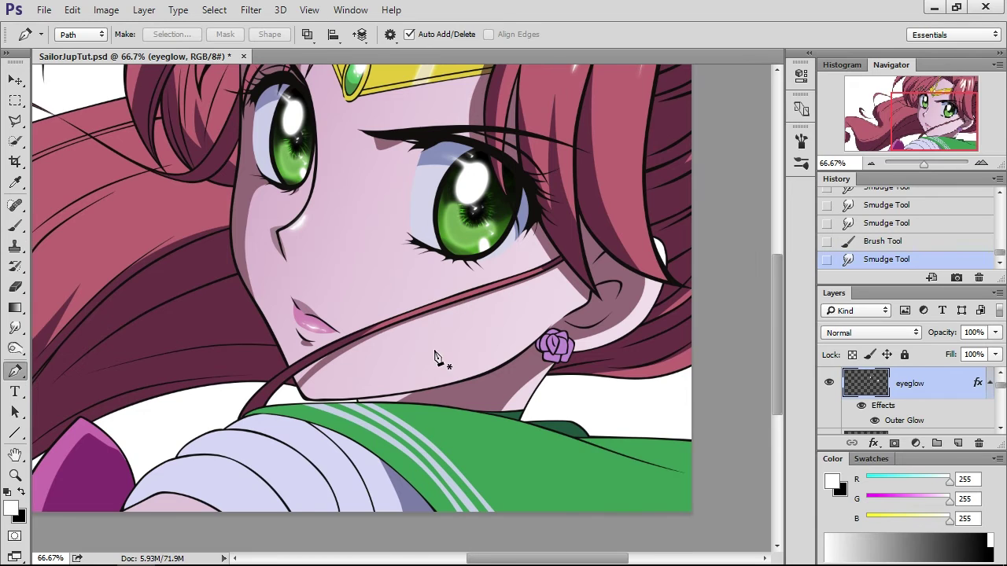
pyautogui.scroll(7, 439, 358)
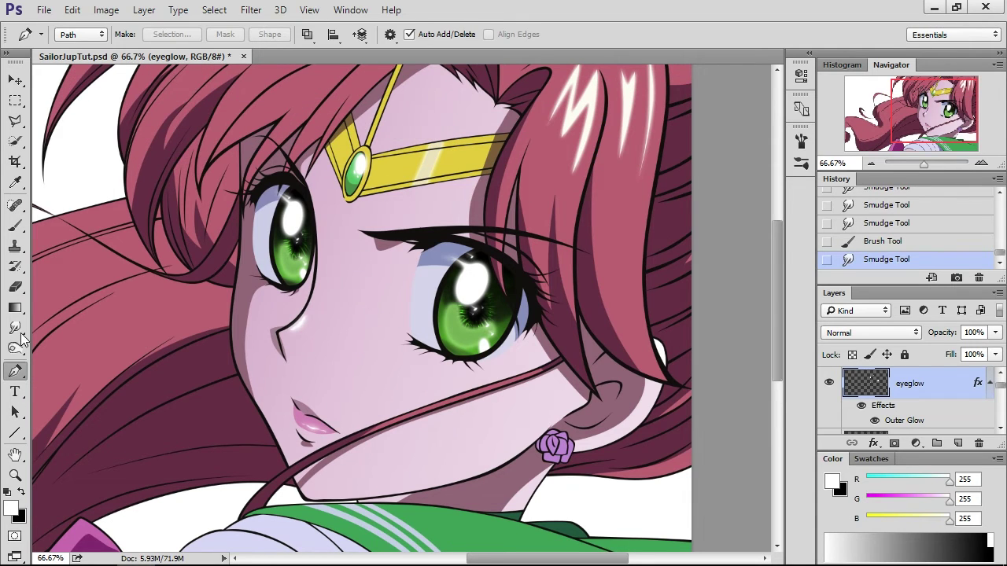
# - Select Layer 13 and toggle its visibility to check which part of the drawing it contains
pyautogui.scroll(-2, 912, 405)
pyautogui.click(928, 420)
pyautogui.click(829, 417)
pyautogui.click(829, 418)
pyautogui.click(830, 418)
pyautogui.click(829, 419)
pyautogui.hscroll(2, 634, 416)
pyautogui.scroll(-2, 634, 417)
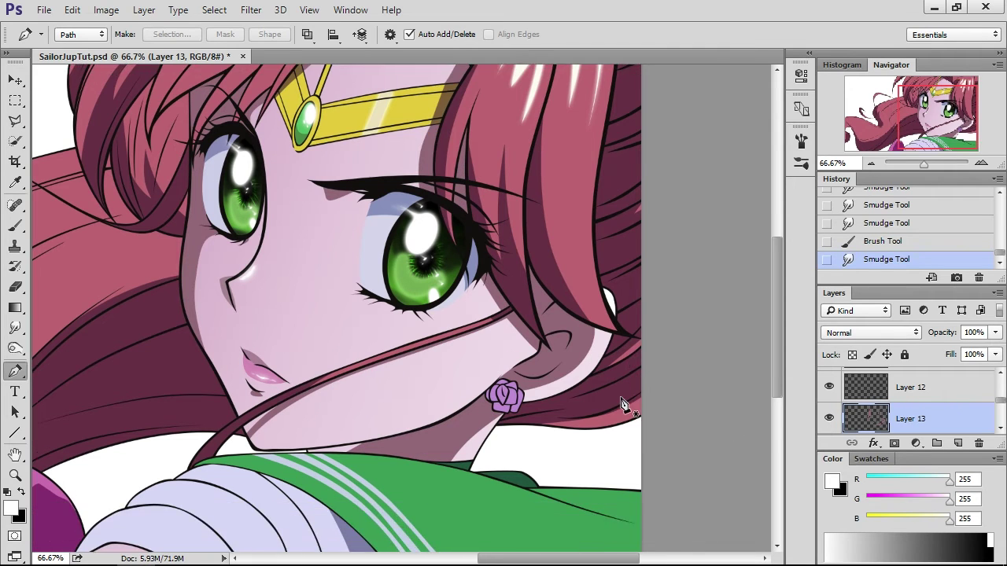
# - Add a new layer directly above Layer 13 for shading the inner ear, working at 200% zoom
pyautogui.scroll(-1, 623, 405)
pyautogui.click(981, 163)
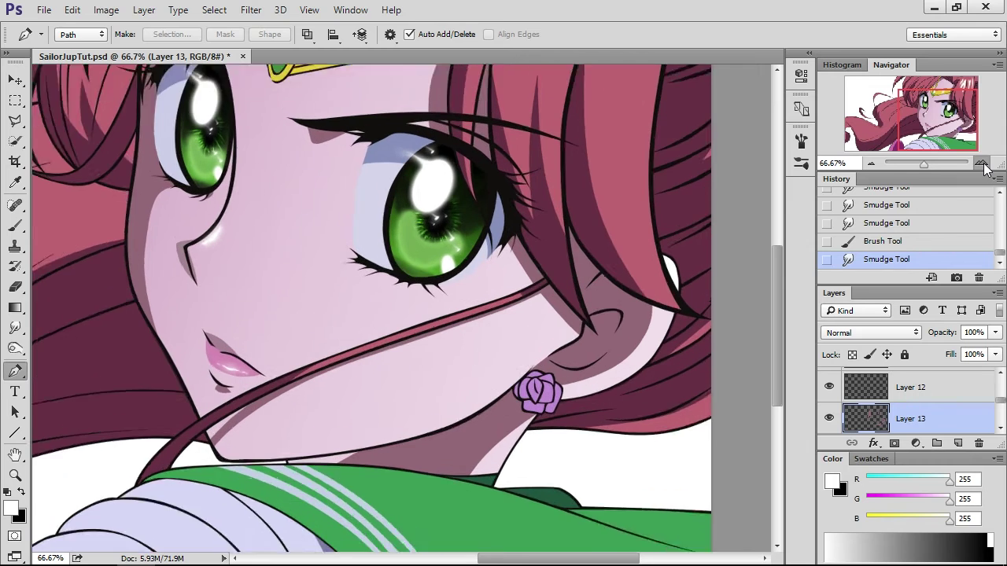
pyautogui.hscroll(2, 629, 327)
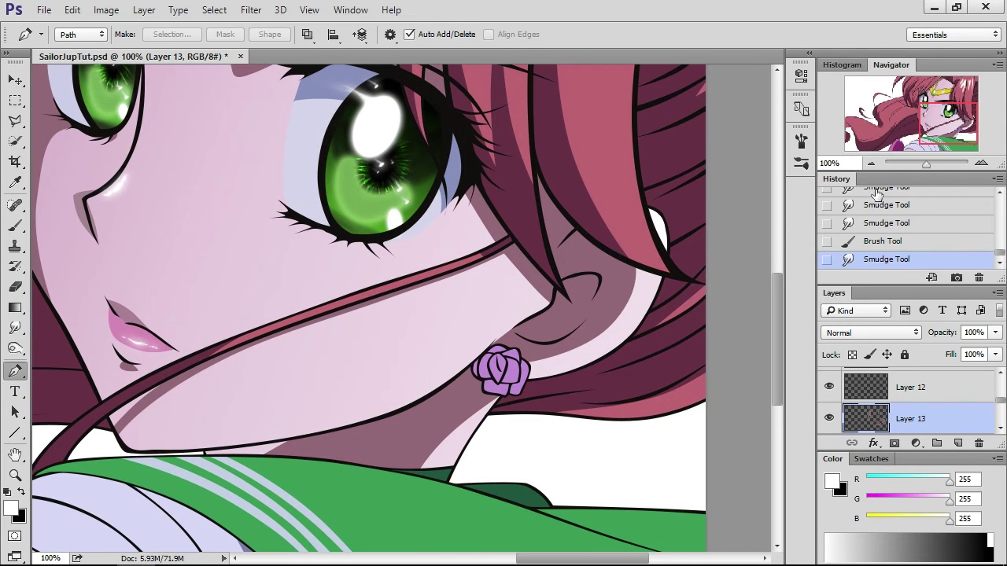
pyautogui.click(981, 162)
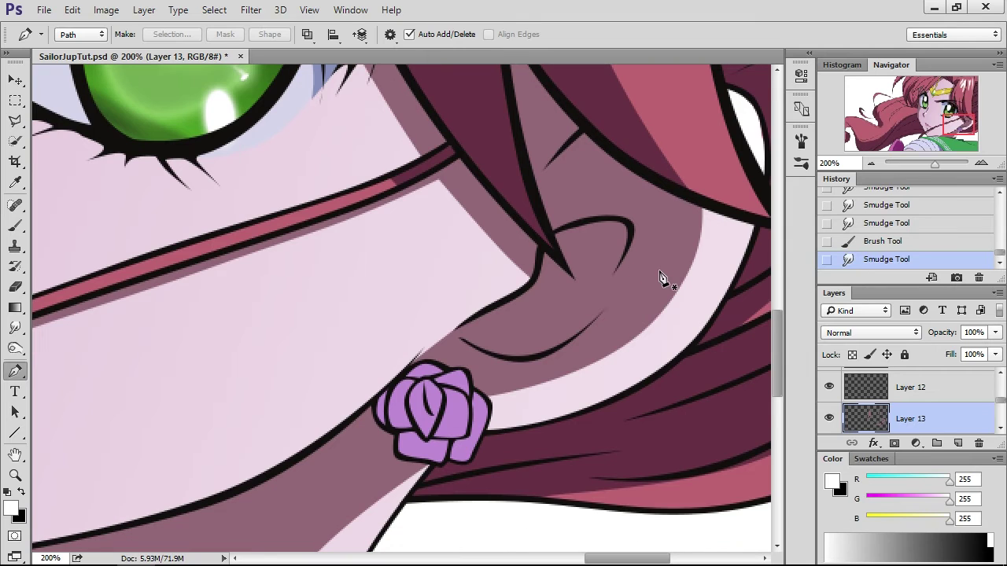
pyautogui.click(830, 419)
pyautogui.click(958, 444)
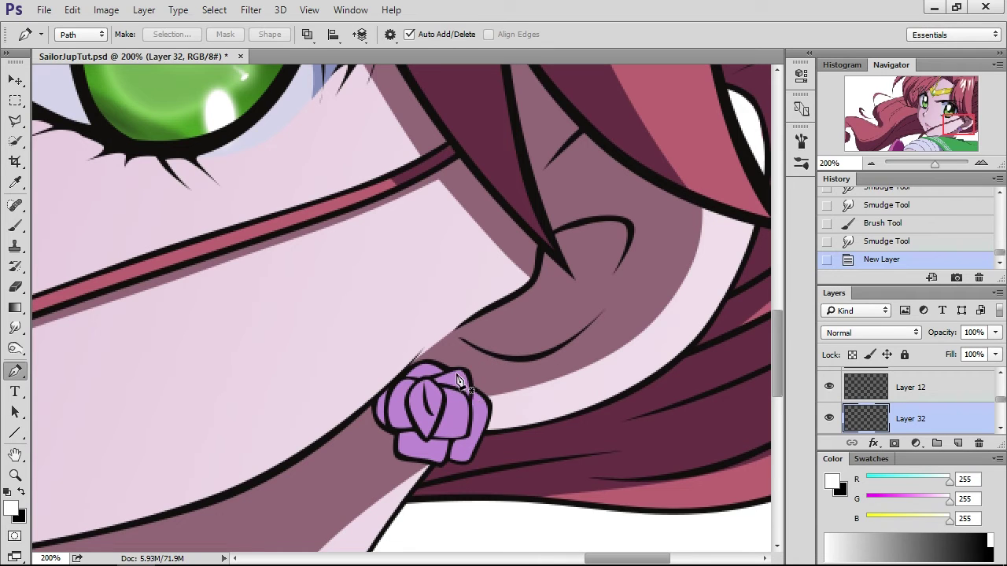
# - Trace the inner ear with the Pen tool, following its lower curve, upper rim, hair tip and cheek edge
pyautogui.click(467, 341)
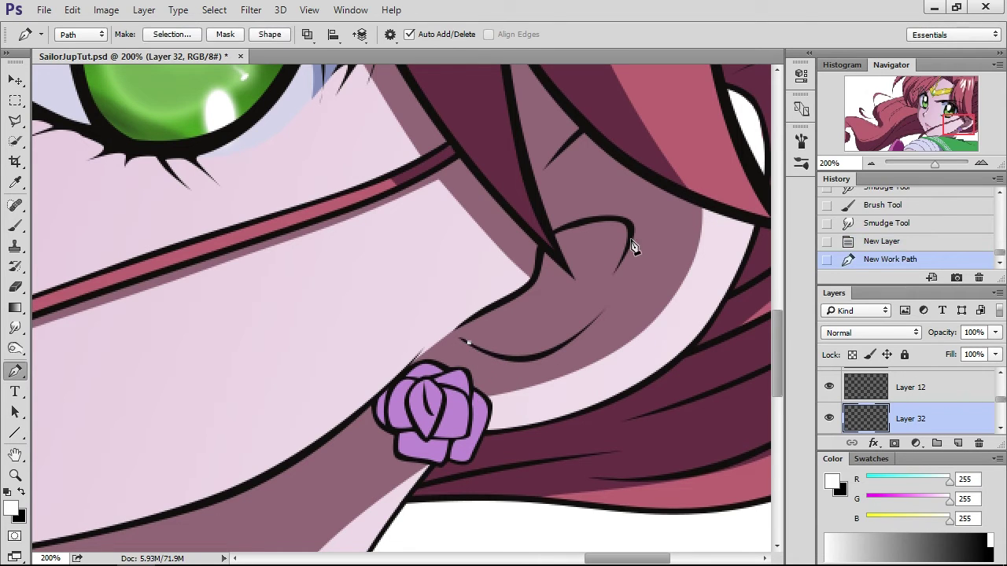
pyautogui.moveTo(631, 240); pyautogui.dragTo(600, 275)
pyautogui.moveTo(550, 330); pyautogui.dragTo(559, 344)
pyautogui.moveTo(606, 302)
pyautogui.mouseDown()
pyautogui.moveTo(636, 236)
pyautogui.moveTo(622, 225)
pyautogui.moveTo(563, 245)
pyautogui.mouseUp()
pyautogui.click(629, 225)
pyautogui.click(622, 225)
pyautogui.click(543, 251)
pyautogui.click(554, 254)
pyautogui.click(535, 272)
pyautogui.click(469, 322)
pyautogui.moveTo(517, 292); pyautogui.dragTo(511, 299)
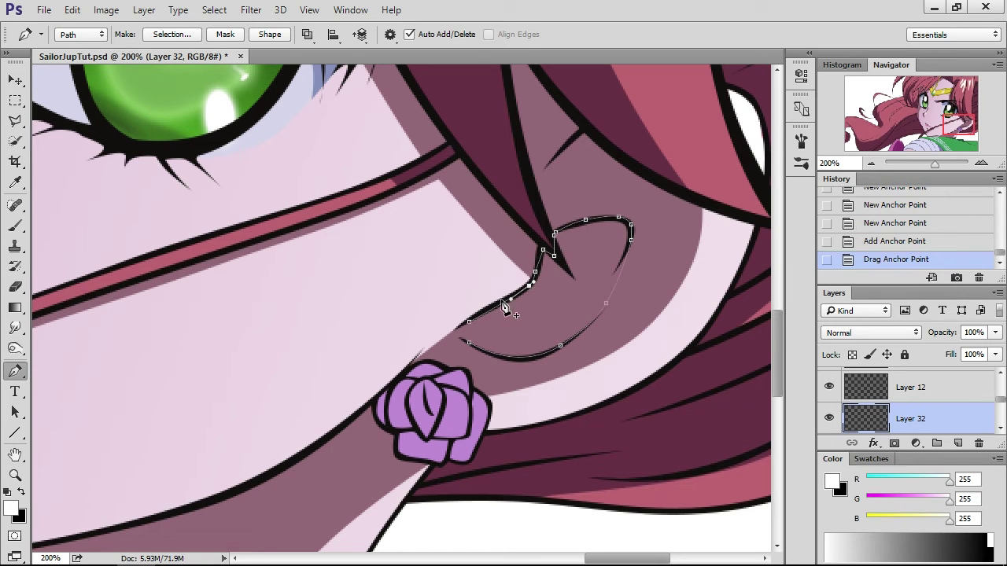
pyautogui.click(464, 344)
# - Create a vector mask from the ear path and draw a white-to-black linear gradient diagonally across the masked area
pyautogui.rightClick(661, 205)
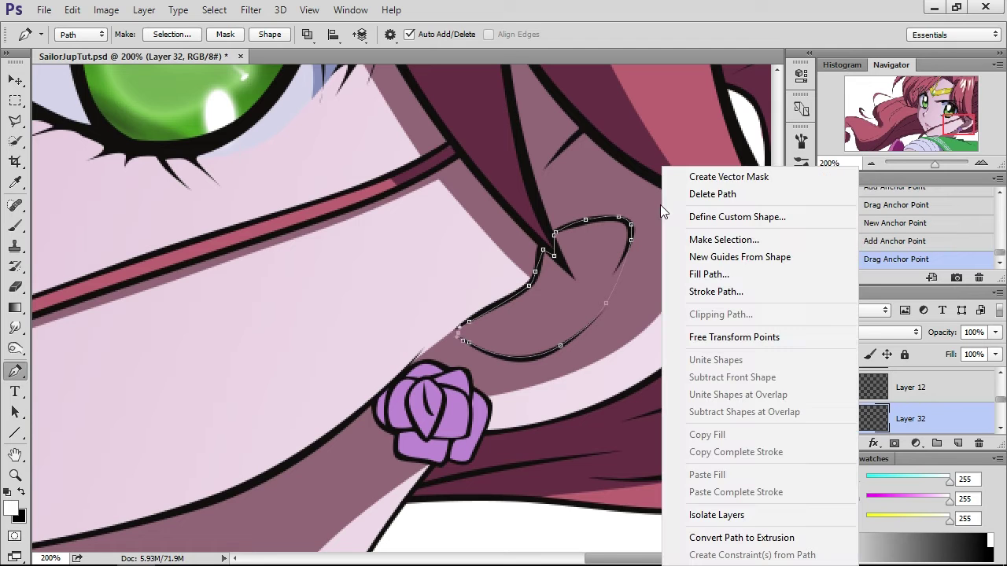
pyautogui.click(710, 183)
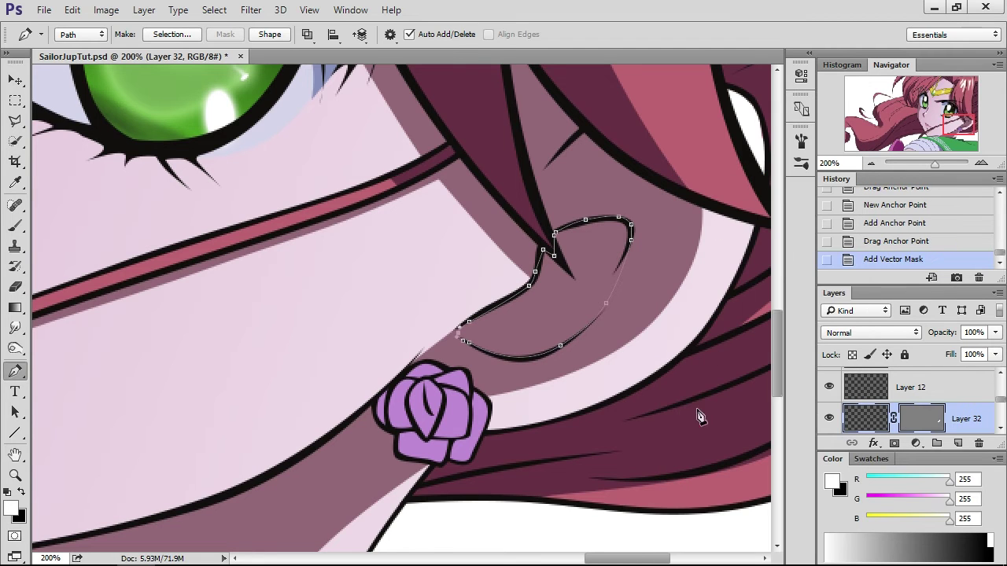
pyautogui.click(870, 163)
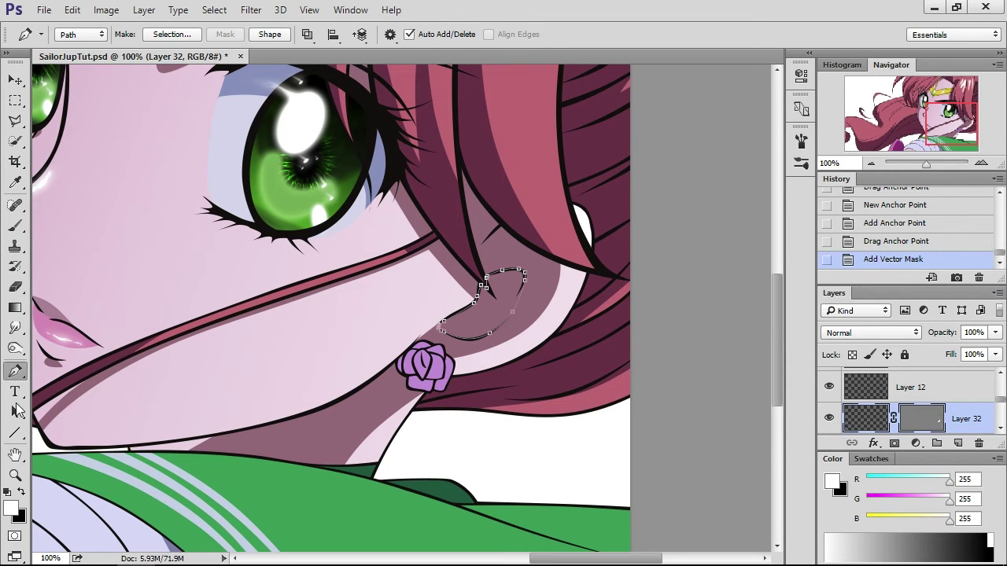
pyautogui.click(16, 308)
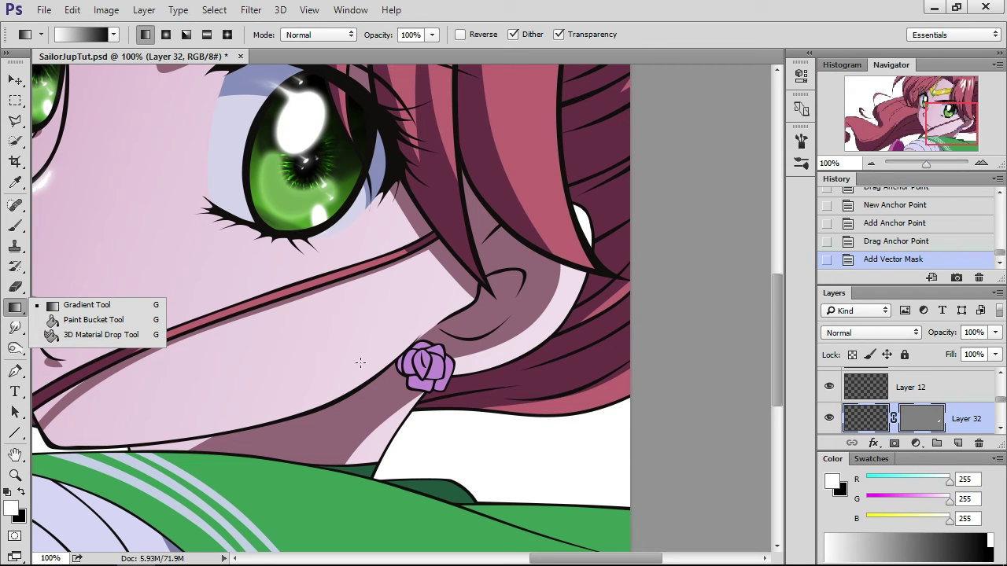
pyautogui.moveTo(552, 355); pyautogui.dragTo(421, 285)
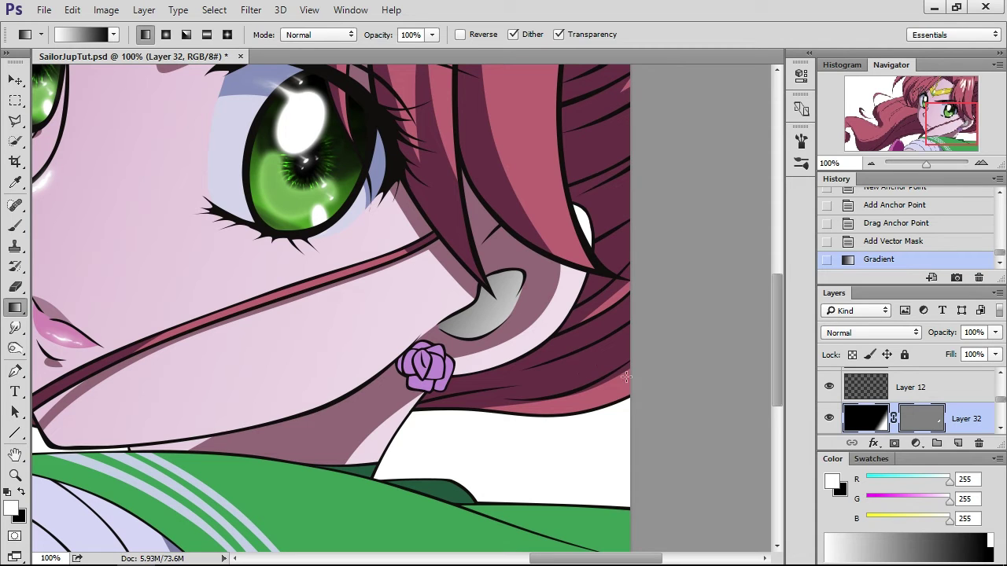
# - Set the ear layer's blend mode to Soft Light and redraw its gradient from farther outside the ear toward the cheek
pyautogui.click(827, 337)
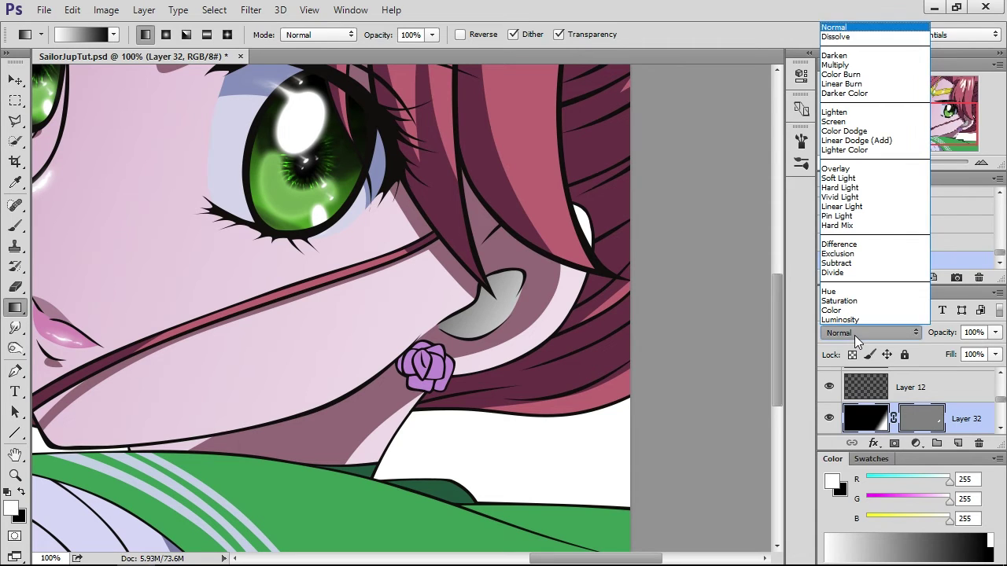
pyautogui.click(839, 178)
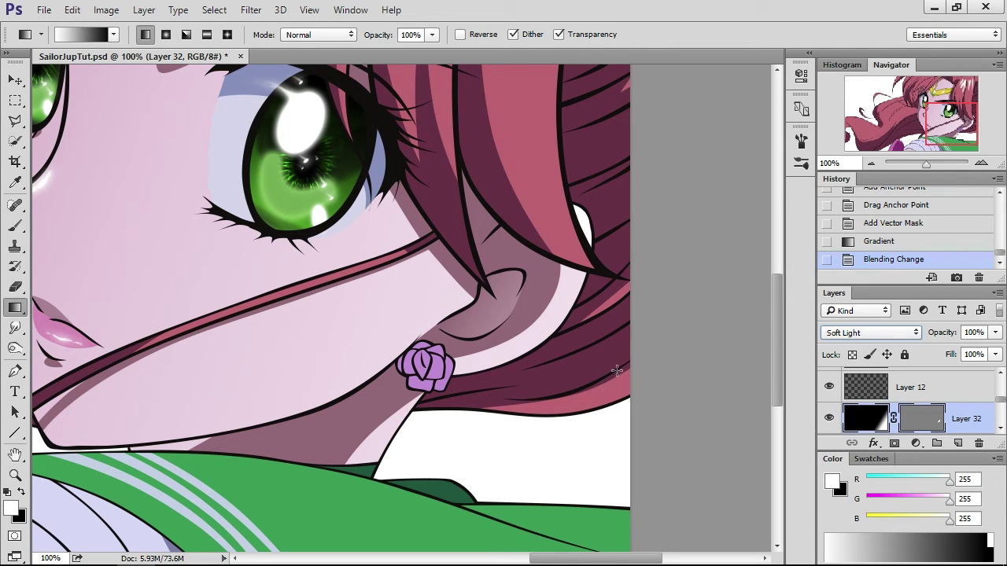
pyautogui.moveTo(621, 367); pyautogui.dragTo(448, 282)
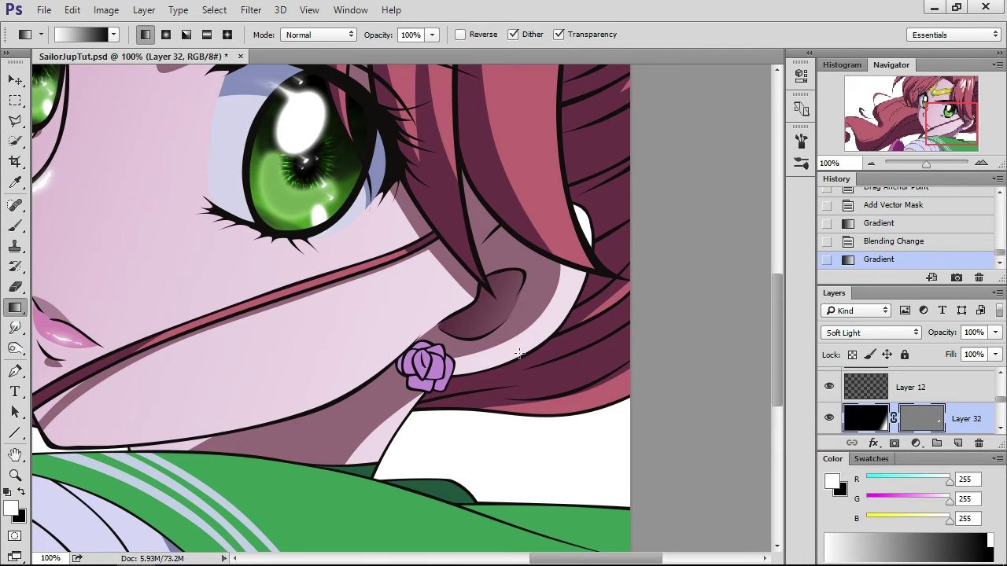
# - Set the ear gradient layer's fill to 72% and activate the Pen tool
pyautogui.scroll(3, 523, 350)
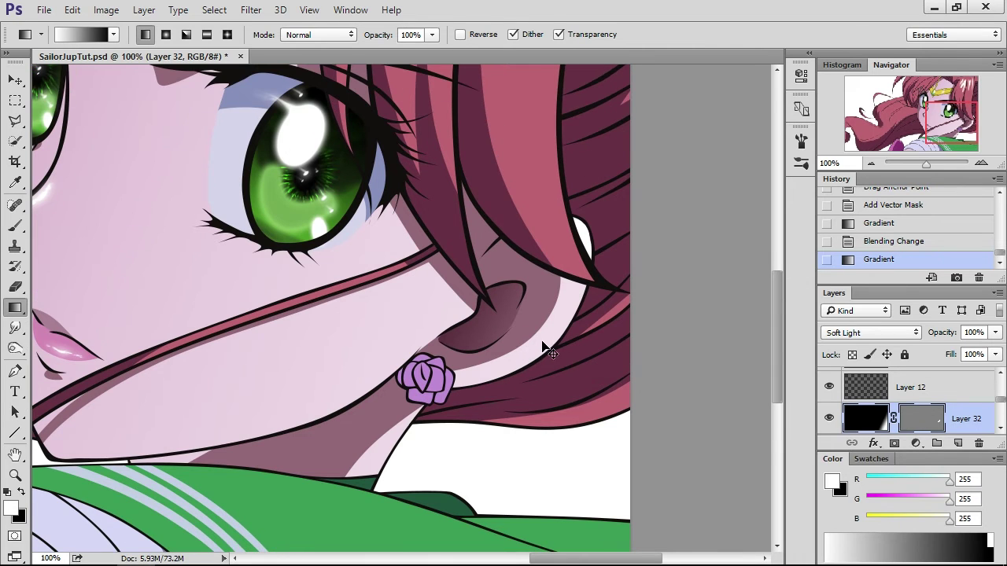
pyautogui.hscroll(-4, 543, 346)
pyautogui.click(873, 163)
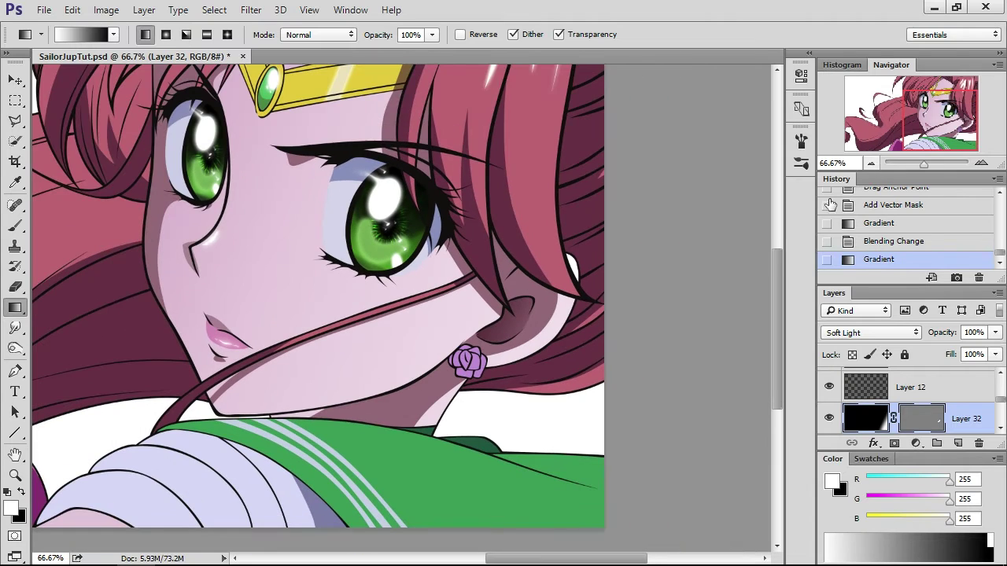
pyautogui.click(995, 355)
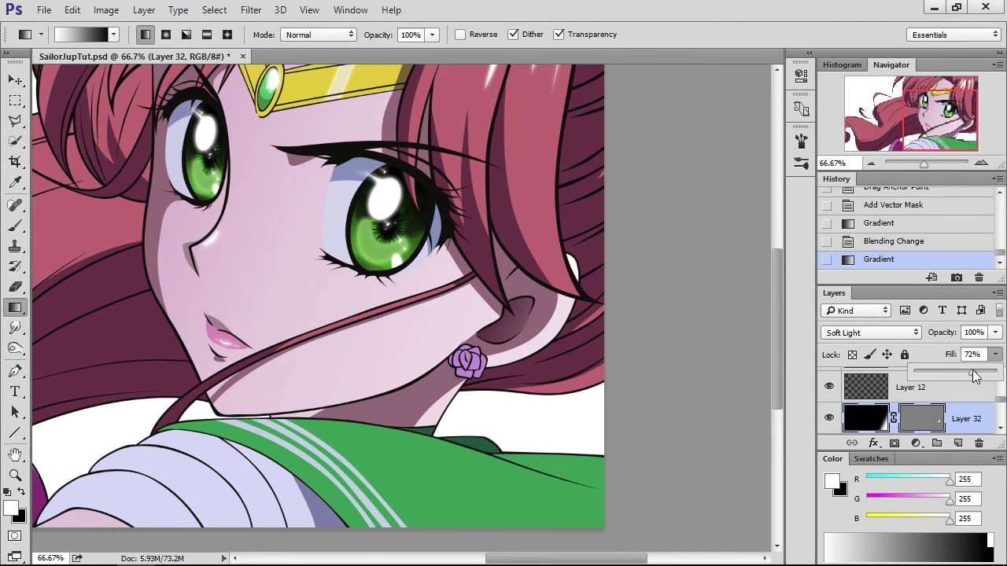
pyautogui.moveTo(974, 376); pyautogui.dragTo(974, 376)
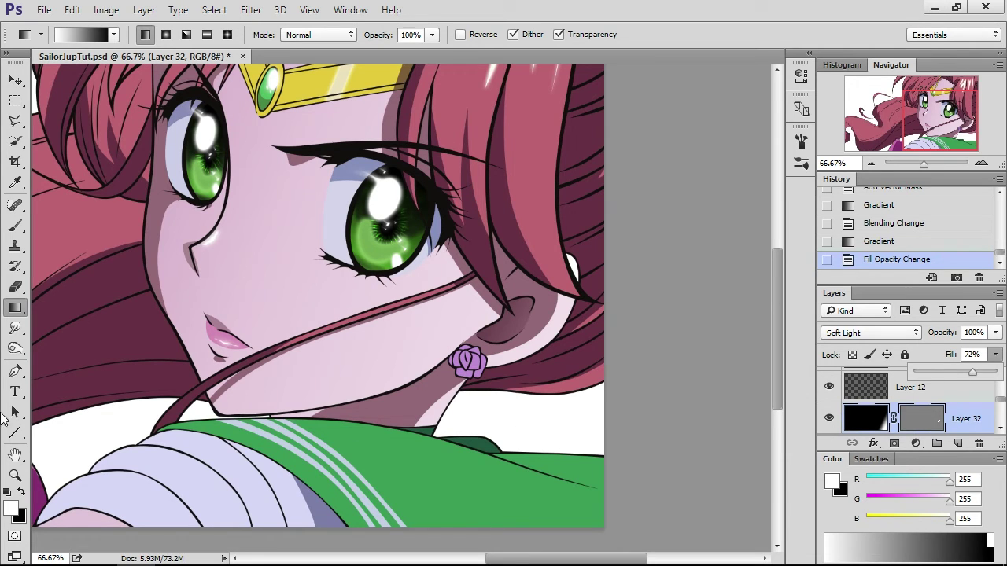
pyautogui.click(15, 370)
pyautogui.moveTo(383, 394); pyautogui.dragTo(420, 396)
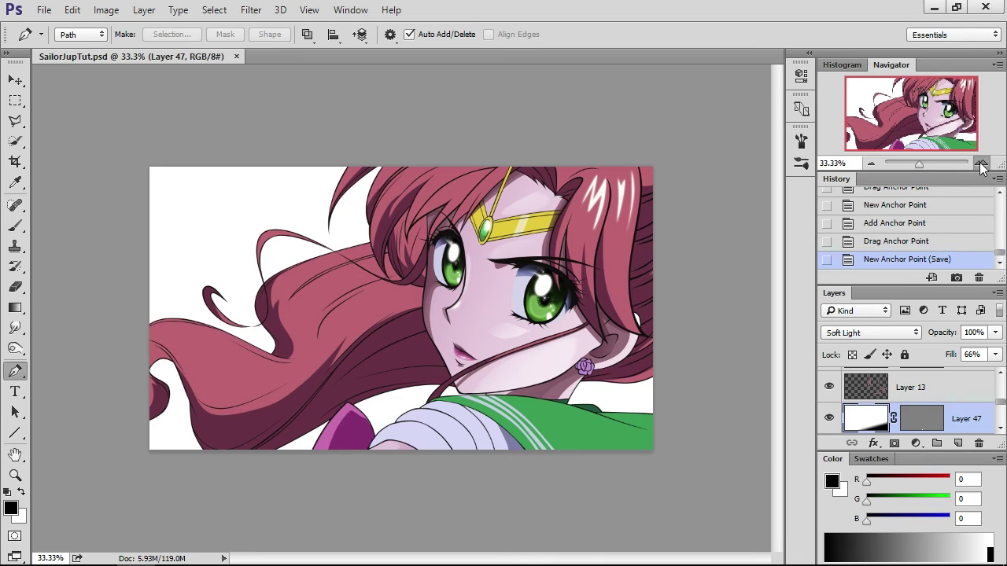
# - Examine the soft gradient shading on the forehead, cheeks, nose, lips, neck and ear at 66.67% zoom
pyautogui.click(980, 163)
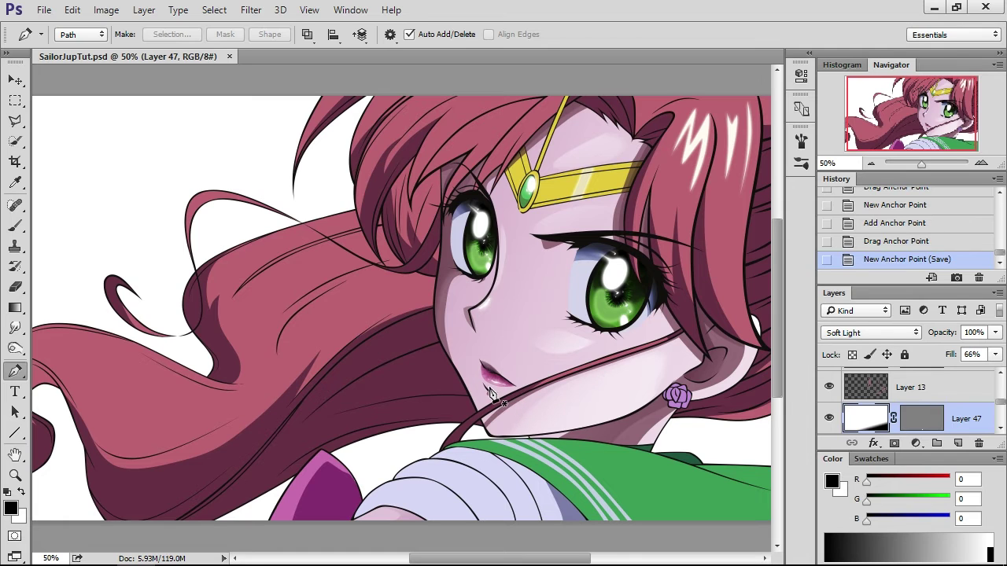
pyautogui.scroll(-1, 490, 394)
pyautogui.scroll(-2, 489, 394)
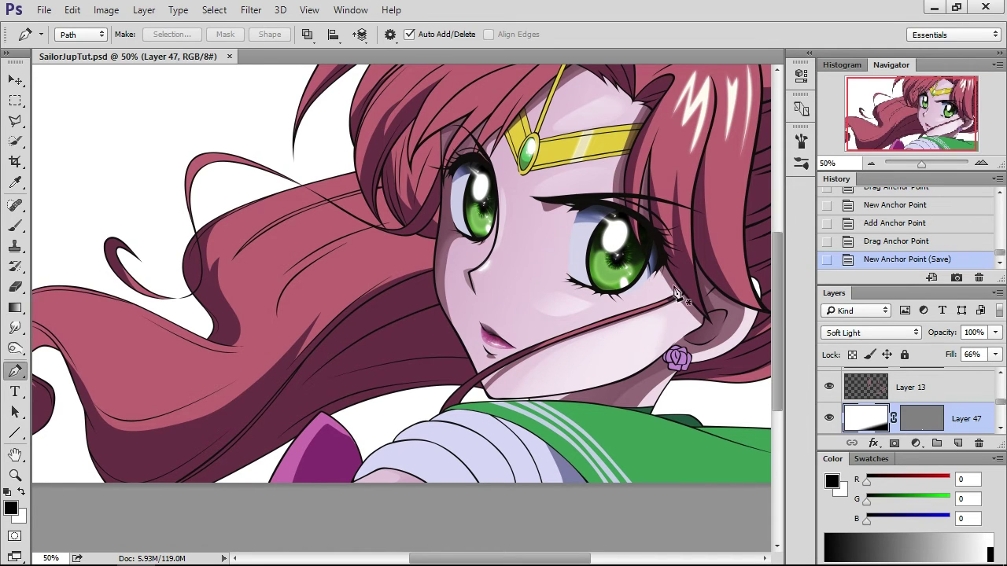
pyautogui.click(981, 162)
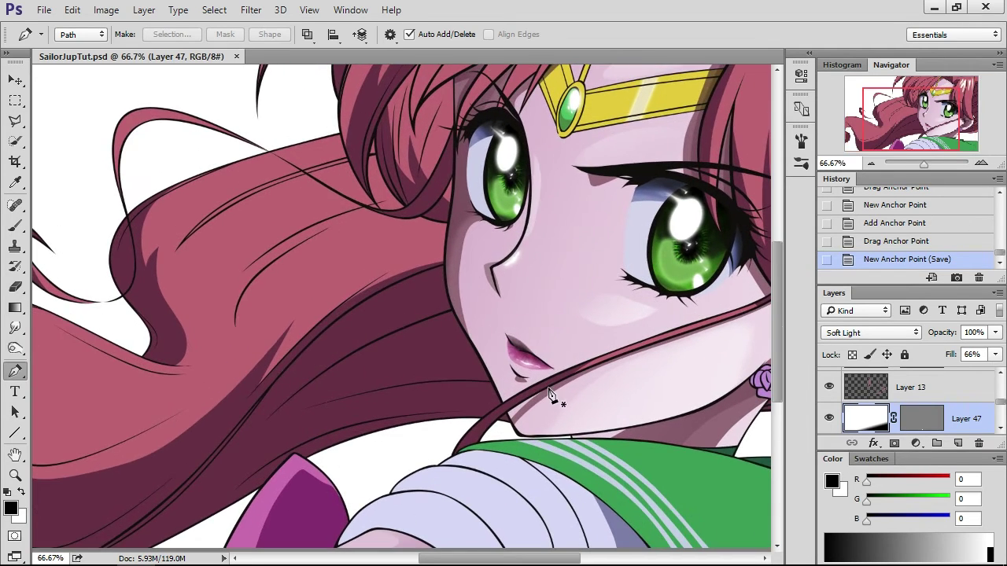
pyautogui.moveTo(902, 127); pyautogui.dragTo(912, 129)
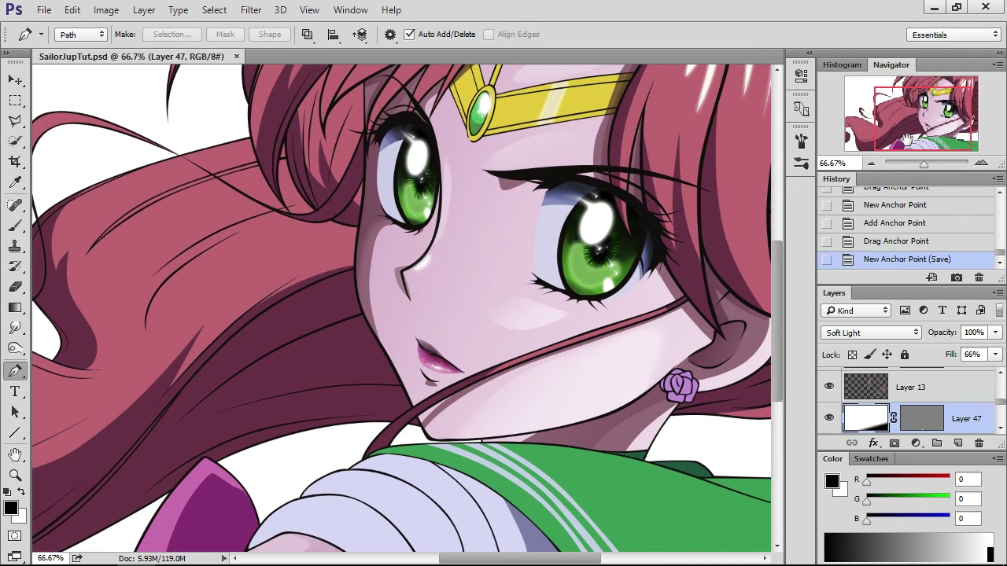
pyautogui.scroll(-3, 523, 343)
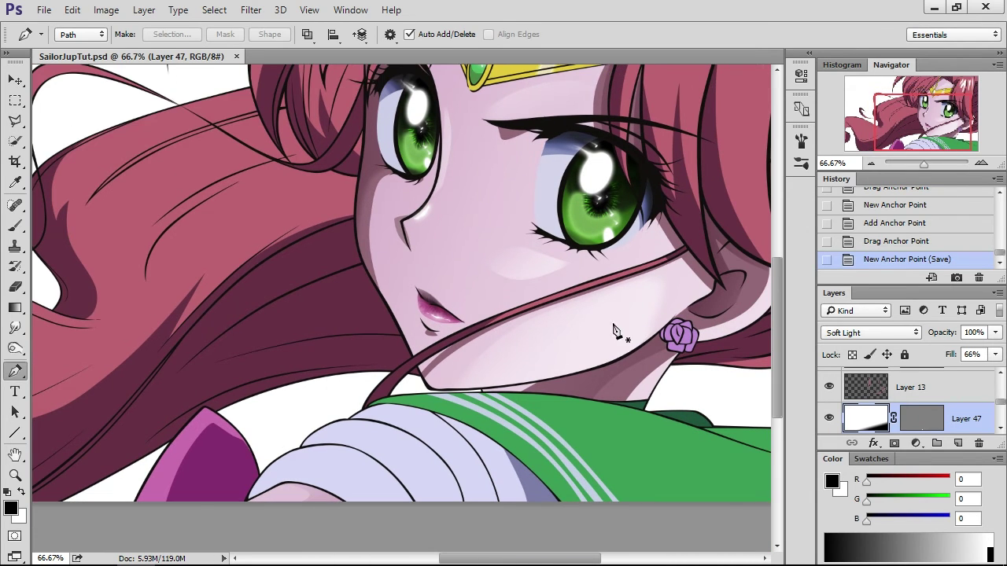
pyautogui.scroll(2, 586, 358)
pyautogui.scroll(2, 525, 313)
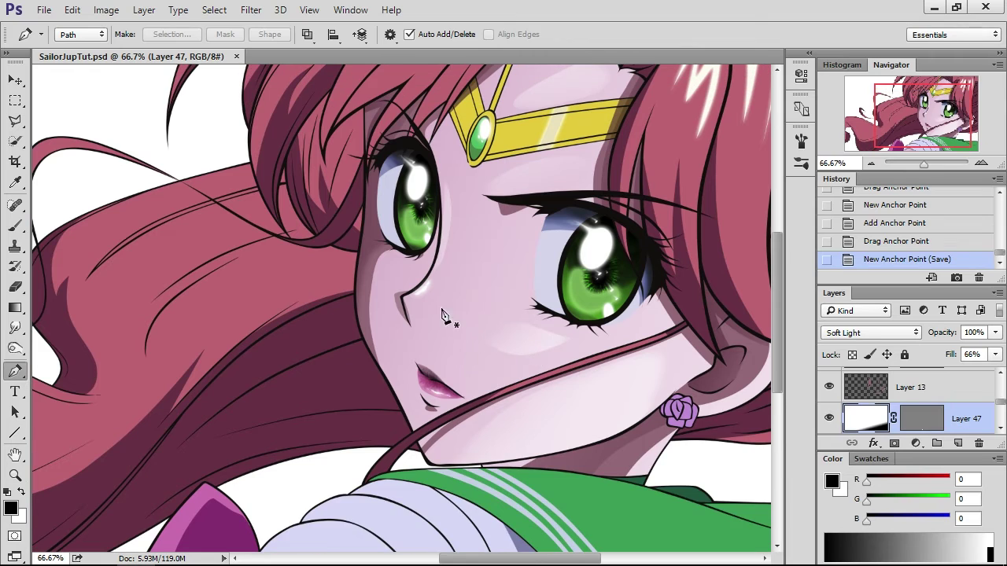
pyautogui.scroll(-1, 472, 295)
pyautogui.scroll(-2, 437, 285)
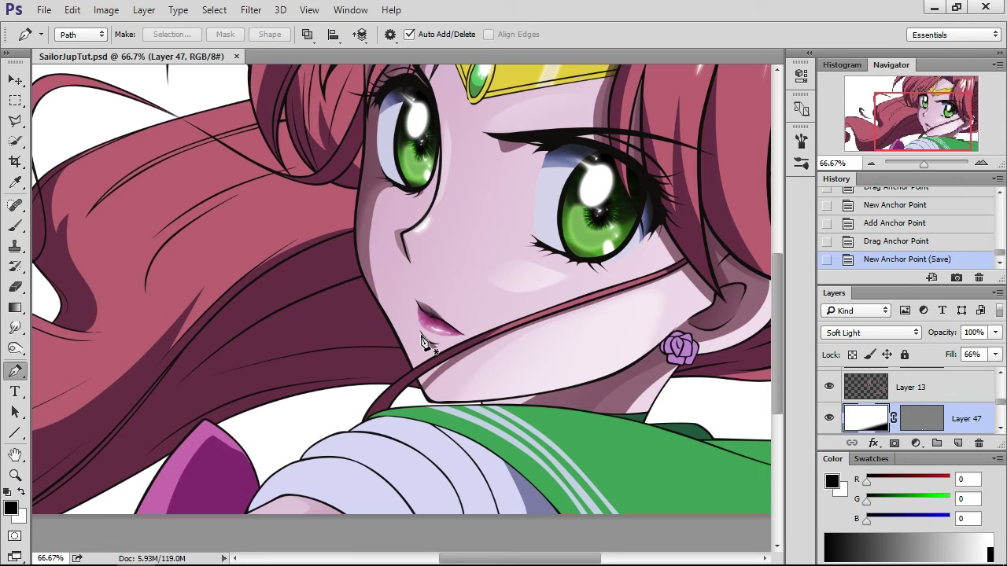
pyautogui.scroll(5, 445, 358)
pyautogui.scroll(-3, 464, 361)
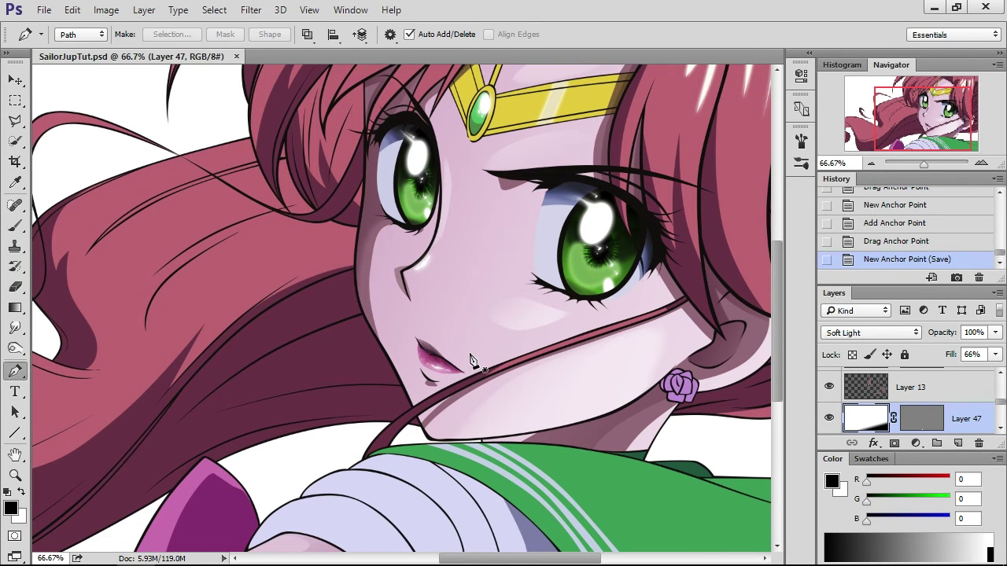
pyautogui.scroll(2, 471, 360)
pyautogui.scroll(-3, 470, 360)
pyautogui.scroll(-2, 482, 355)
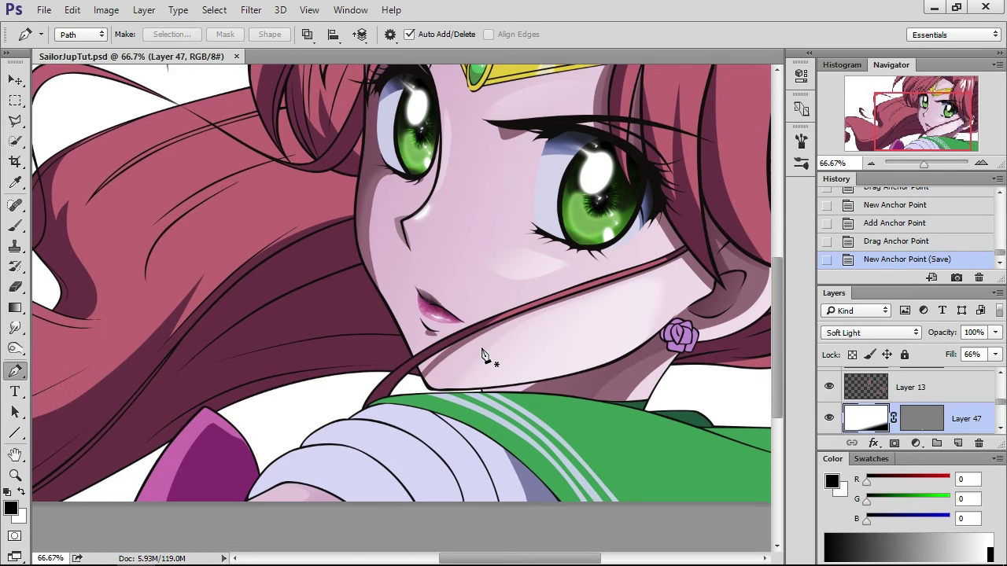
pyautogui.scroll(2, 487, 356)
pyautogui.scroll(-4, 495, 354)
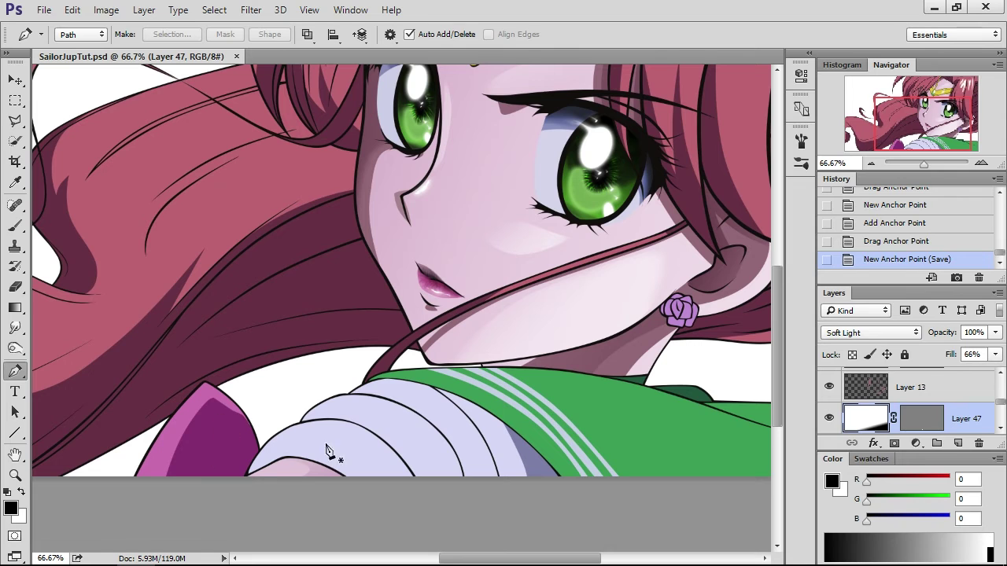
pyautogui.hscroll(3, 540, 440)
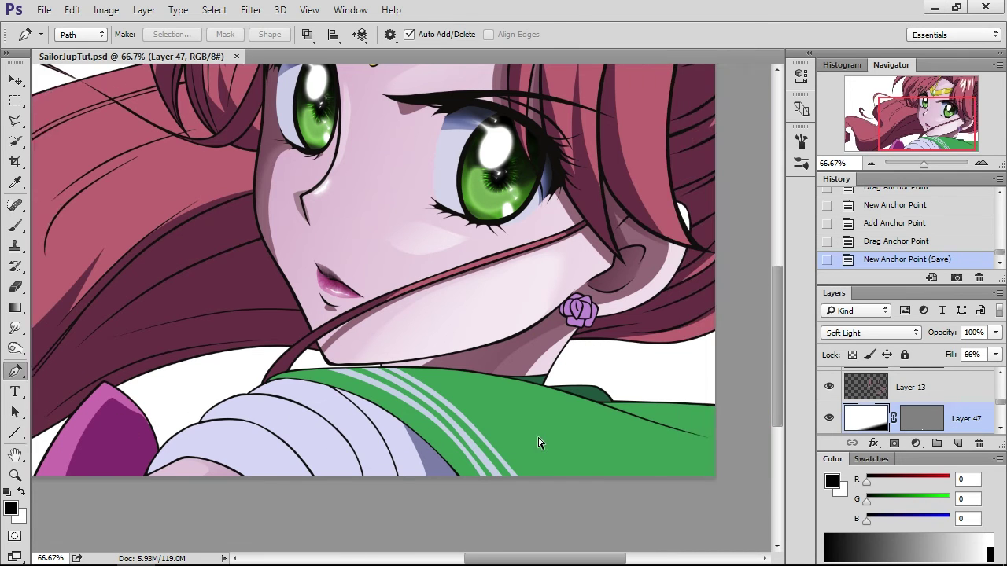
pyautogui.scroll(1, 538, 286)
pyautogui.scroll(3, 630, 354)
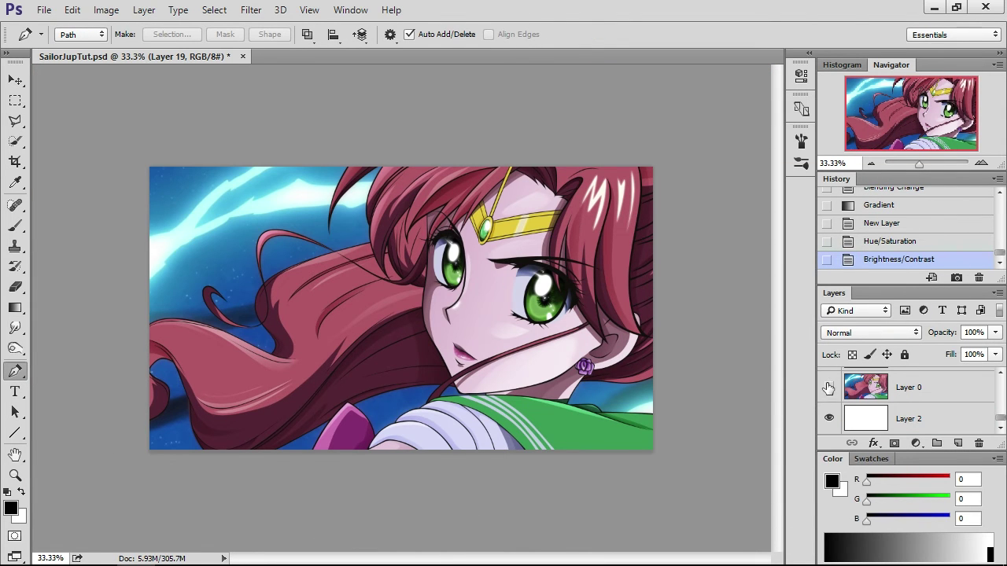
# - Hide Layer 0 and the white Layer 2, and merge all visible character layers into one
pyautogui.click(828, 387)
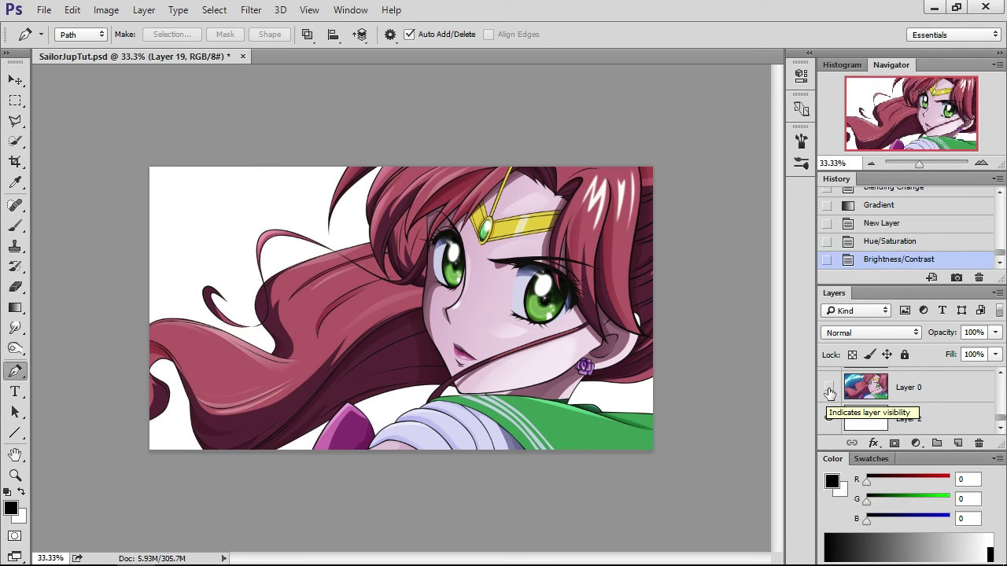
pyautogui.click(828, 418)
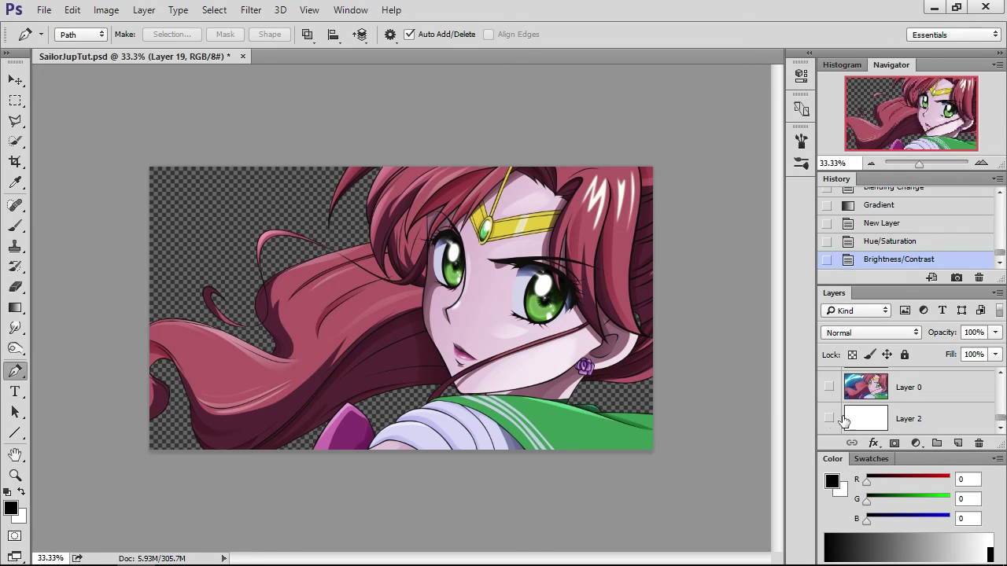
pyautogui.scroll(6, 920, 409)
pyautogui.scroll(8, 908, 409)
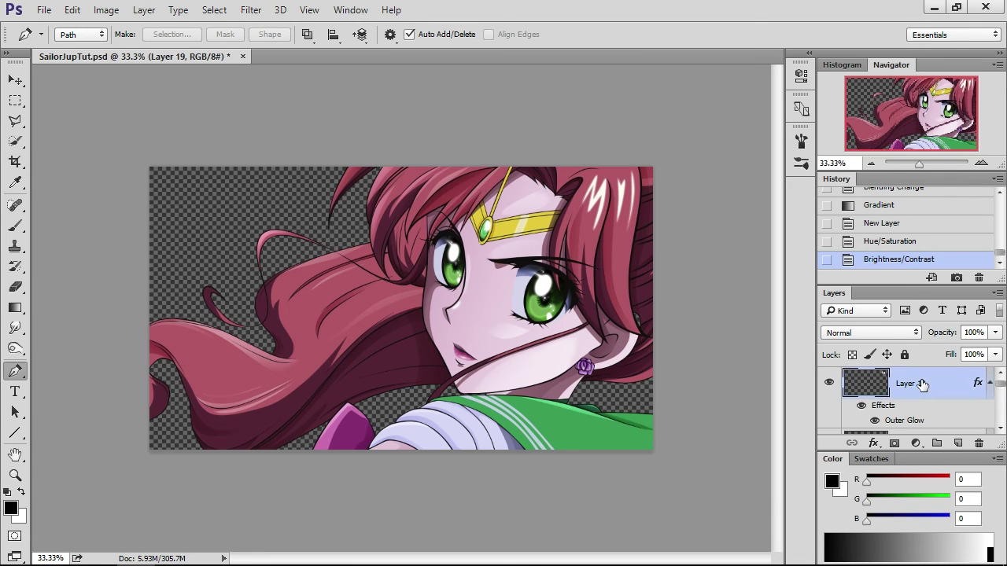
pyautogui.rightClick(922, 384)
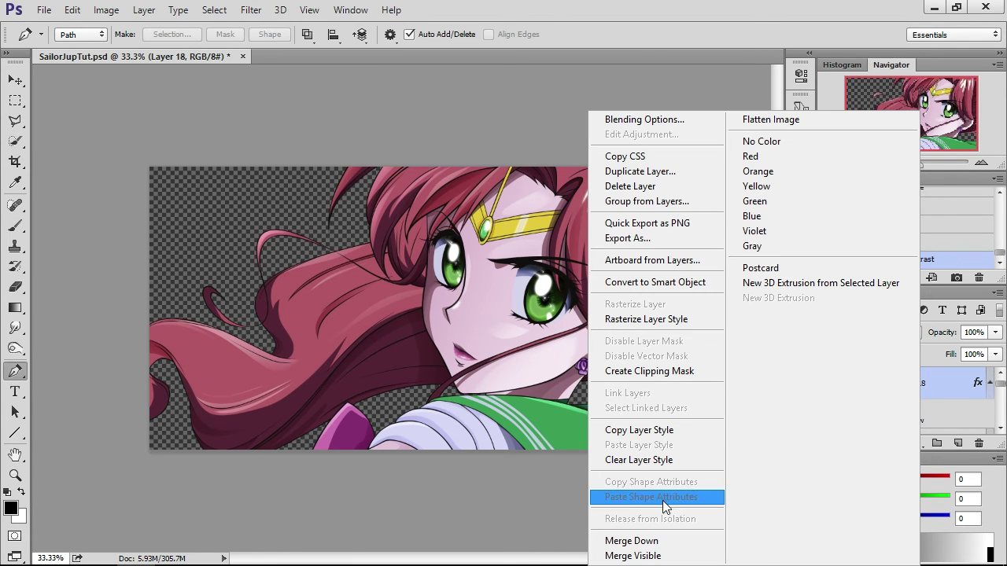
pyautogui.click(637, 556)
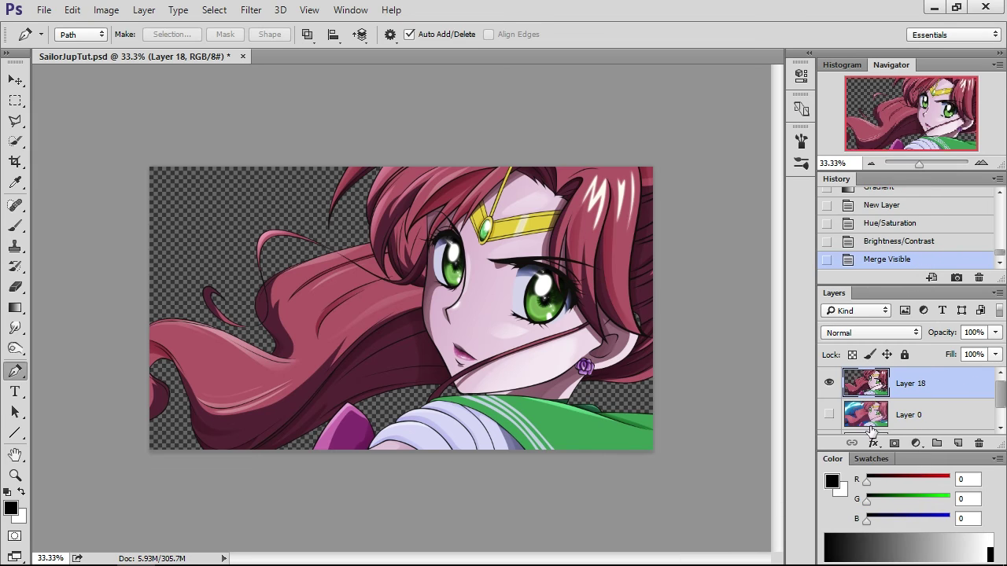
# - Duplicate the merged Layer 18 under the default name and apply the last-used Gaussian Blur to the copy
pyautogui.click(828, 384)
pyautogui.click(827, 384)
pyautogui.rightClick(969, 383)
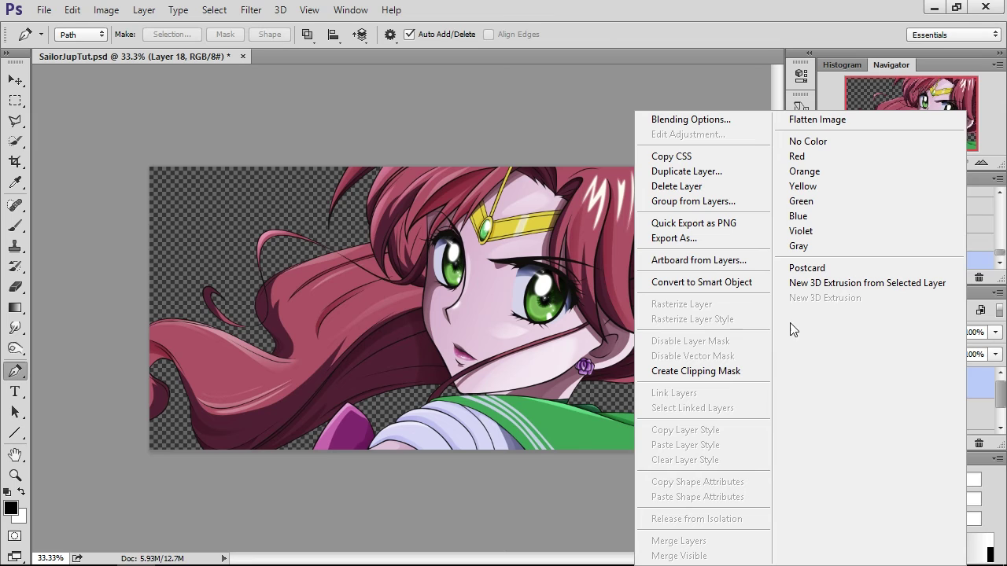
pyautogui.click(718, 176)
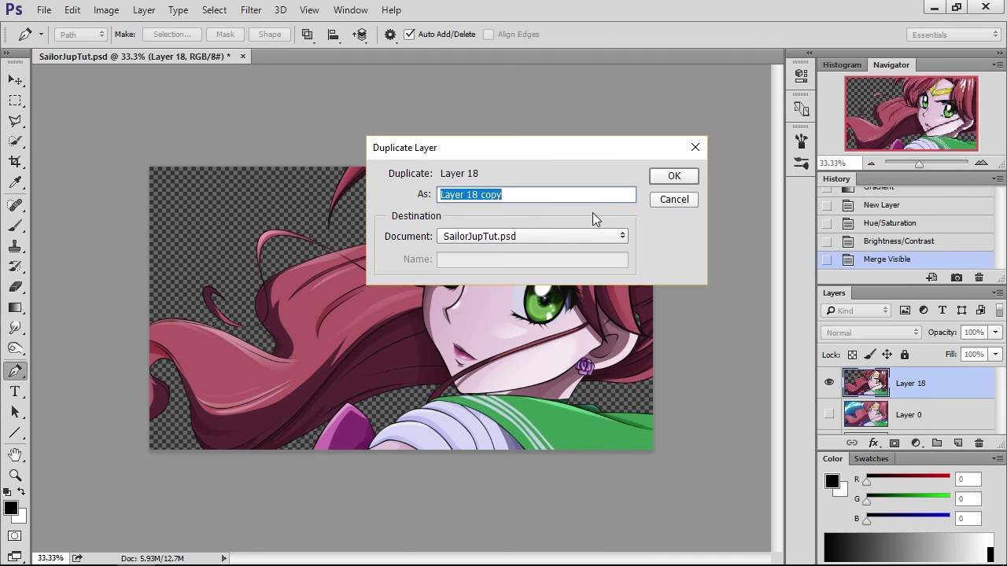
pyautogui.click(673, 176)
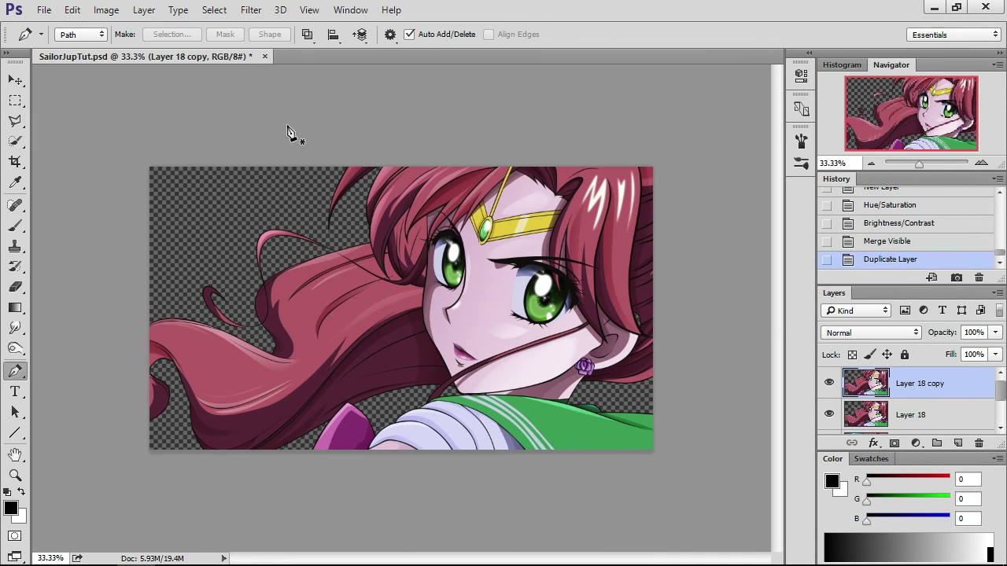
pyautogui.click(251, 10)
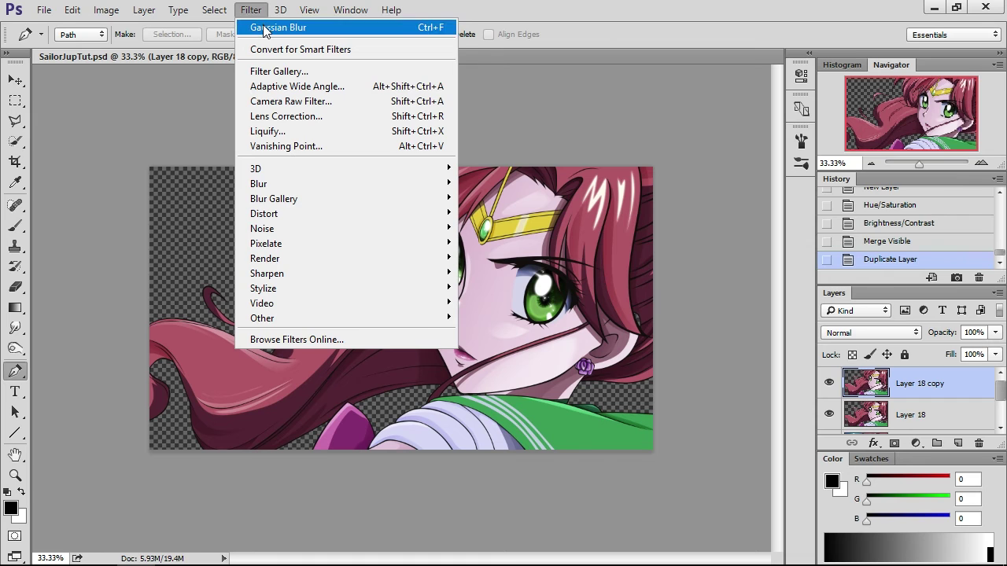
pyautogui.click(262, 27)
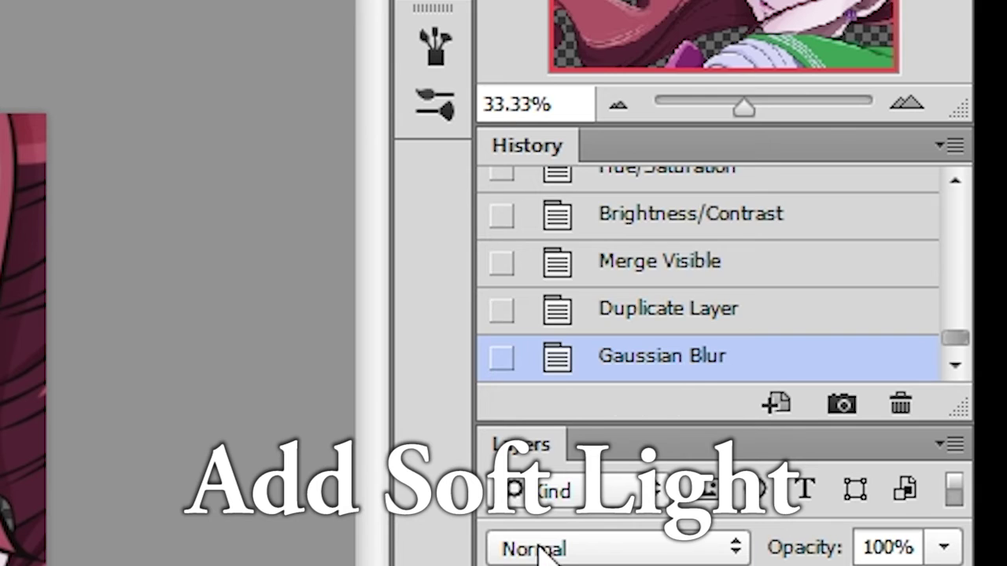
# - Set the blurred copy's blend mode to Soft Light and its fill to 56%
pyautogui.click(850, 332)
pyautogui.click(540, 149)
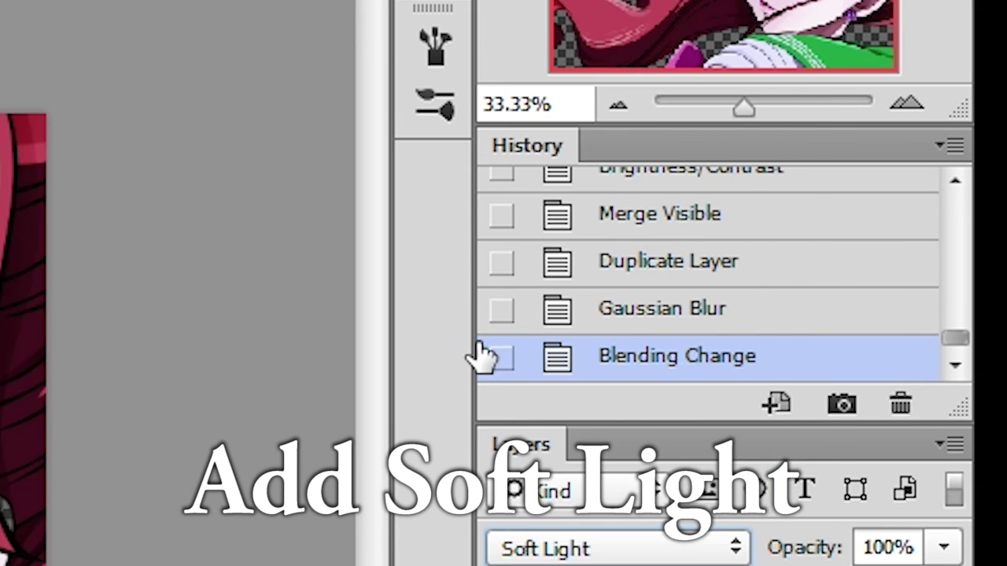
pyautogui.scroll(-1, 844, 334)
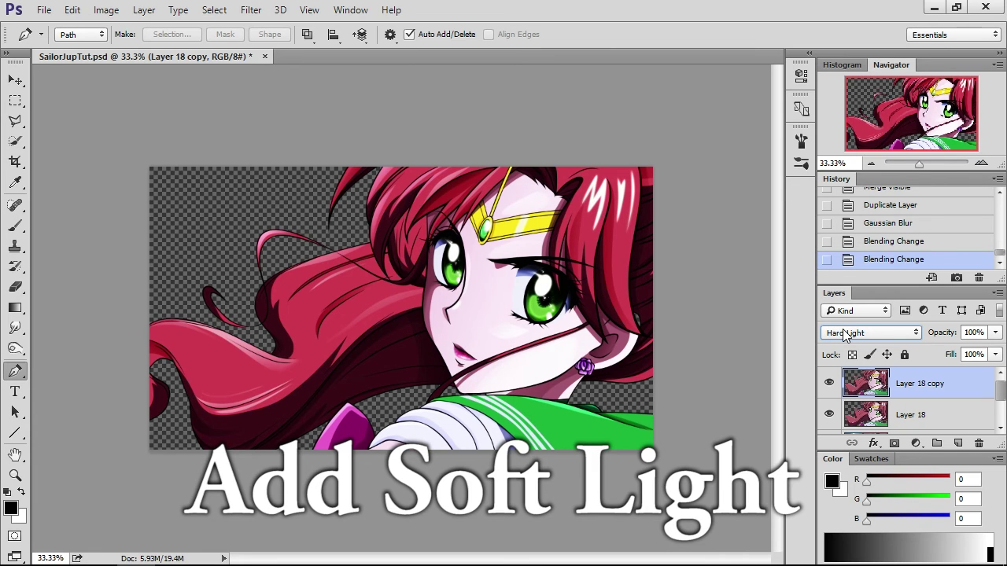
pyautogui.scroll(1, 844, 334)
pyautogui.click(995, 354)
pyautogui.moveTo(982, 366); pyautogui.dragTo(971, 369)
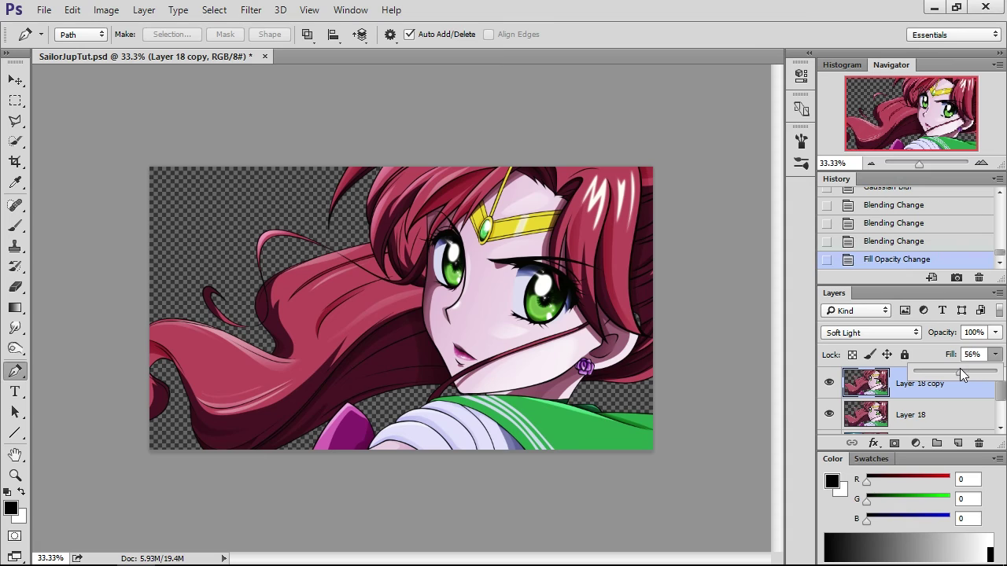
# - Merge the Soft Light copy down into Layer 18 and check the face up close
pyautogui.click(983, 163)
pyautogui.click(982, 163)
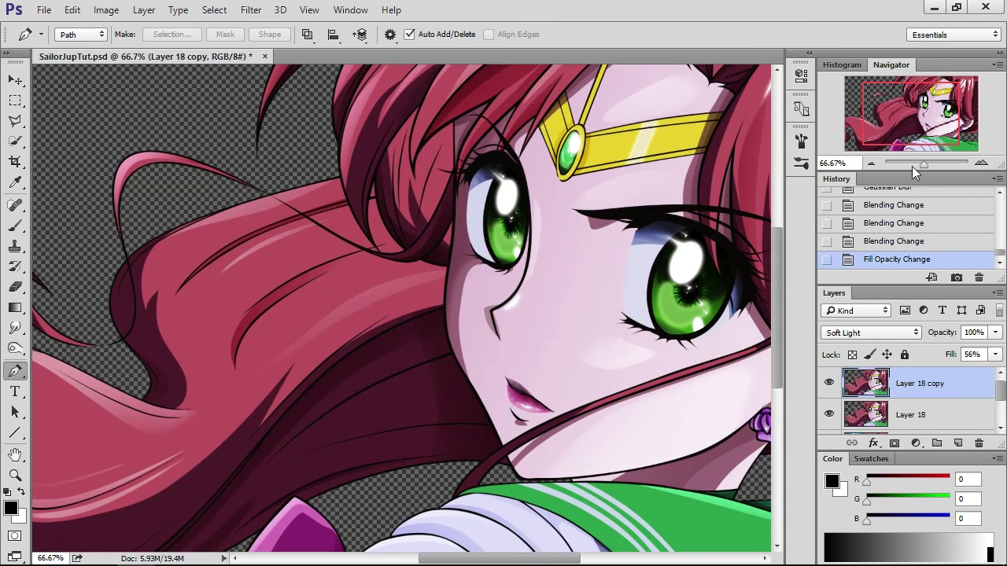
pyautogui.moveTo(905, 144); pyautogui.dragTo(939, 157)
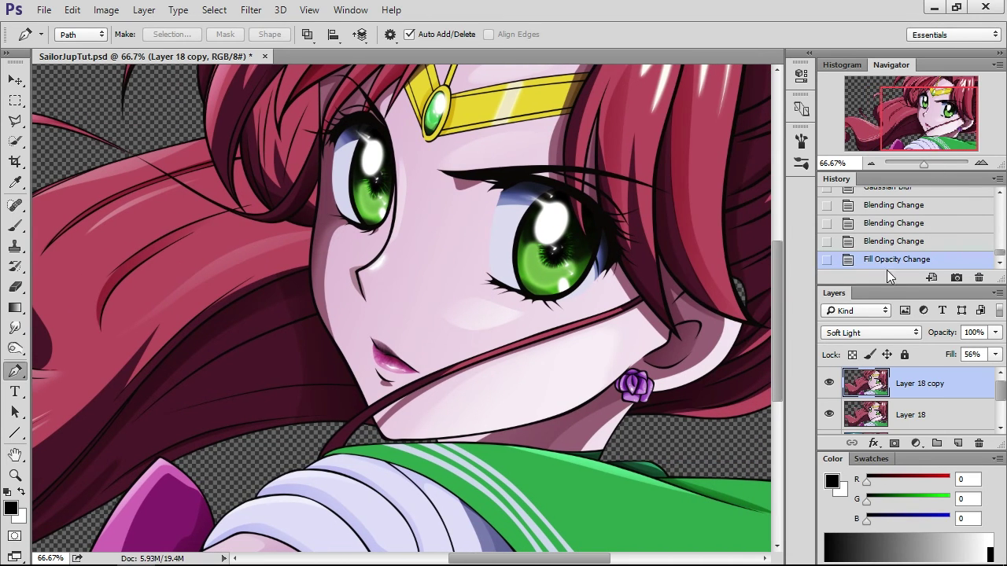
pyautogui.rightClick(919, 377)
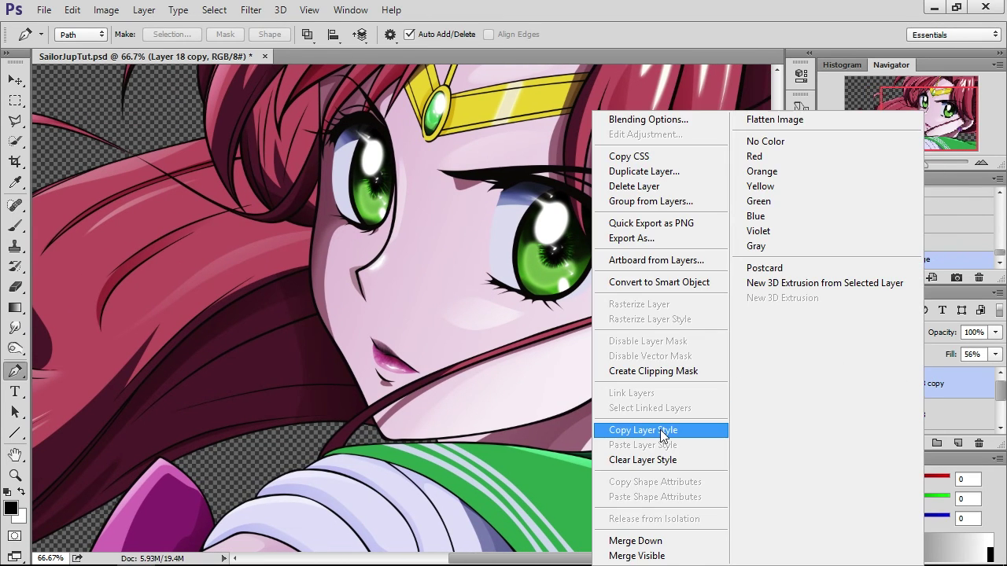
pyautogui.click(659, 541)
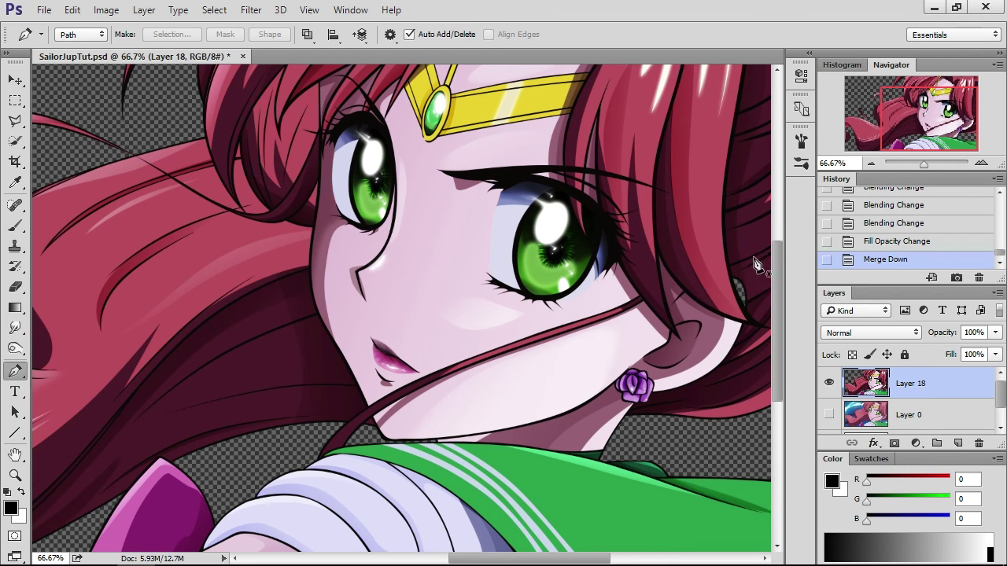
pyautogui.click(981, 163)
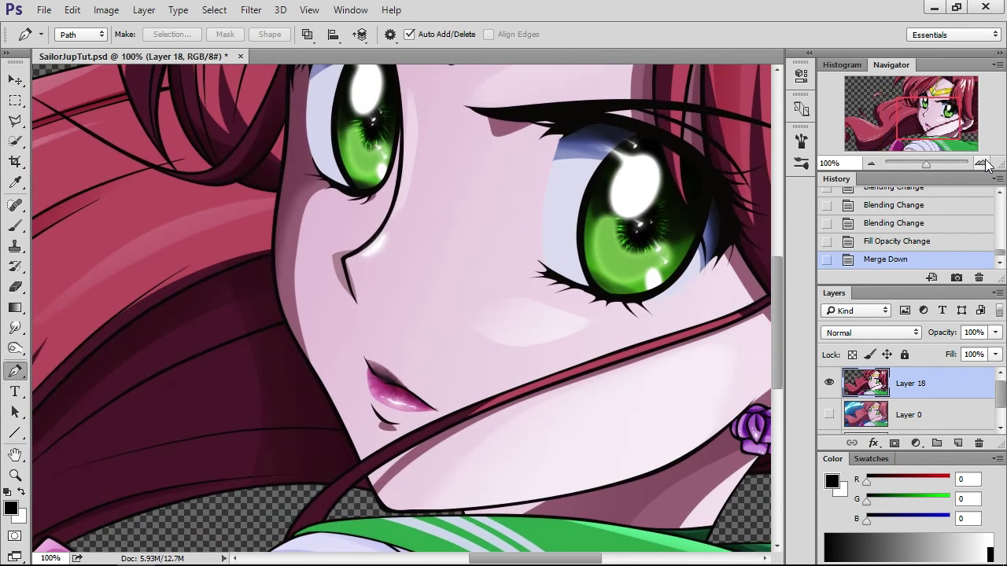
pyautogui.click(871, 163)
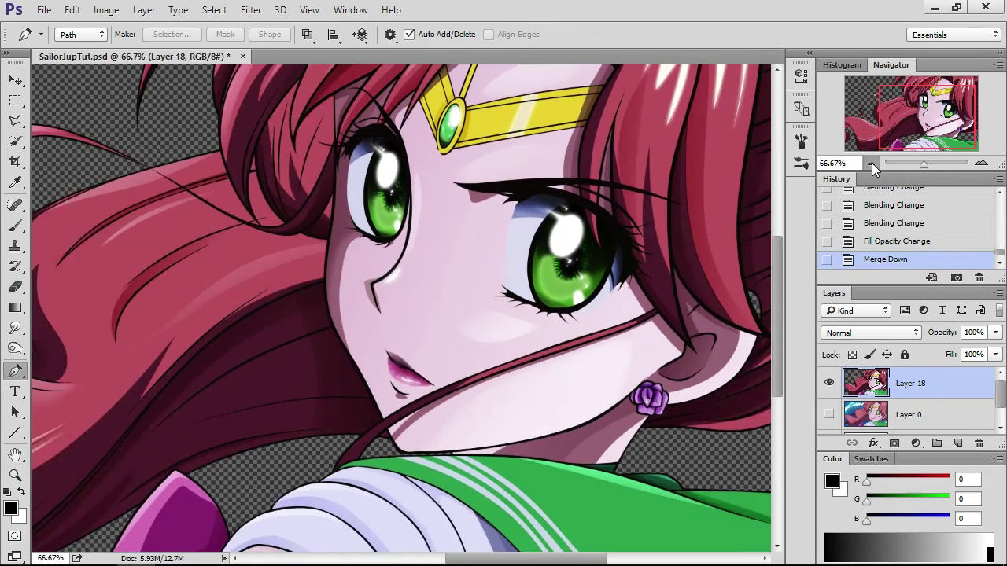
pyautogui.click(871, 163)
pyautogui.click(870, 163)
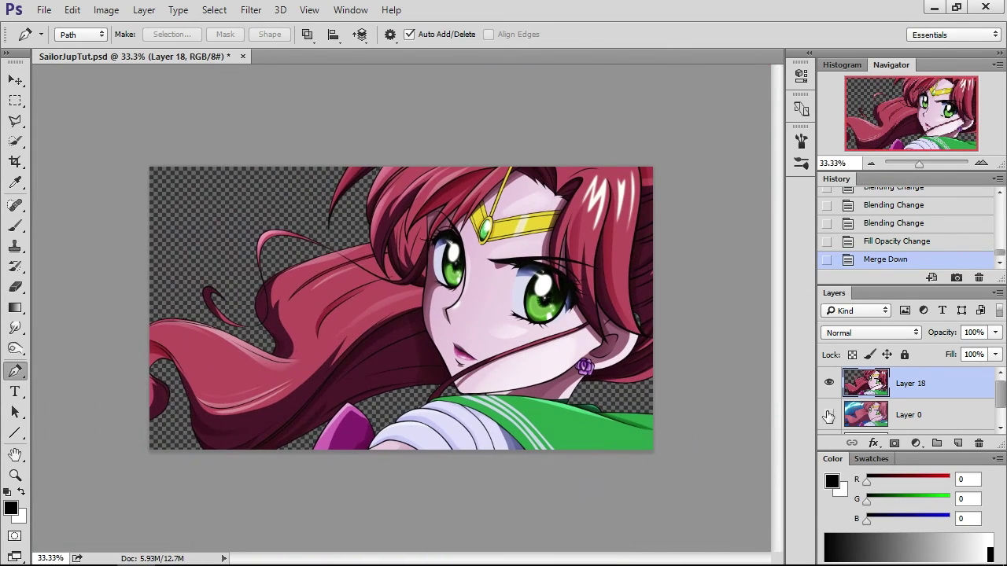
# - Show Layer 0, fill a new layer above it with a blue linear gradient, and add another empty layer on top
pyautogui.click(829, 417)
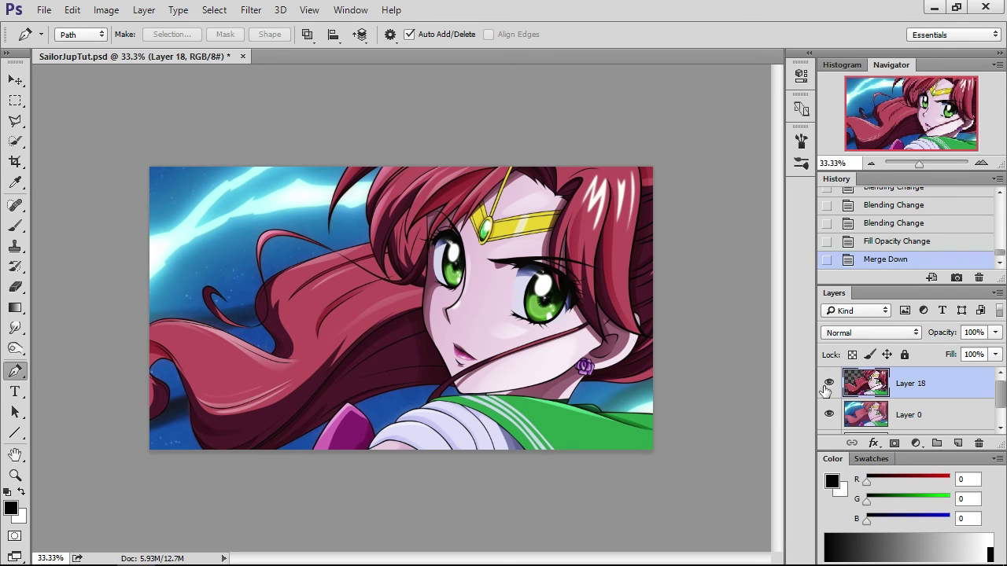
pyautogui.click(829, 383)
pyautogui.click(829, 383)
pyautogui.click(933, 419)
pyautogui.click(959, 443)
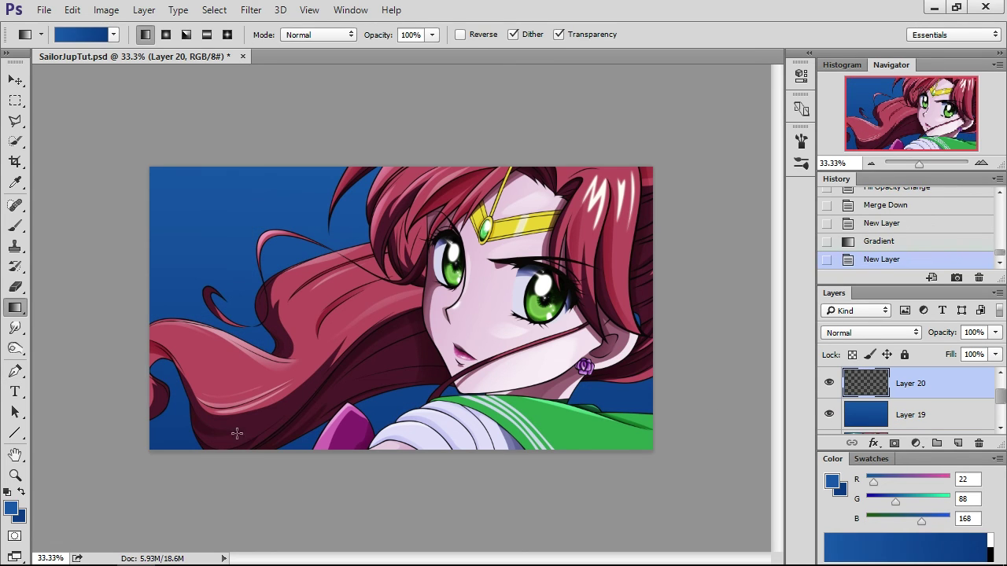
# - Set the foreground colour to dark blue (R 10, G 35, B 66) and choose a bristle brush at 16 px
pyautogui.click(11, 510)
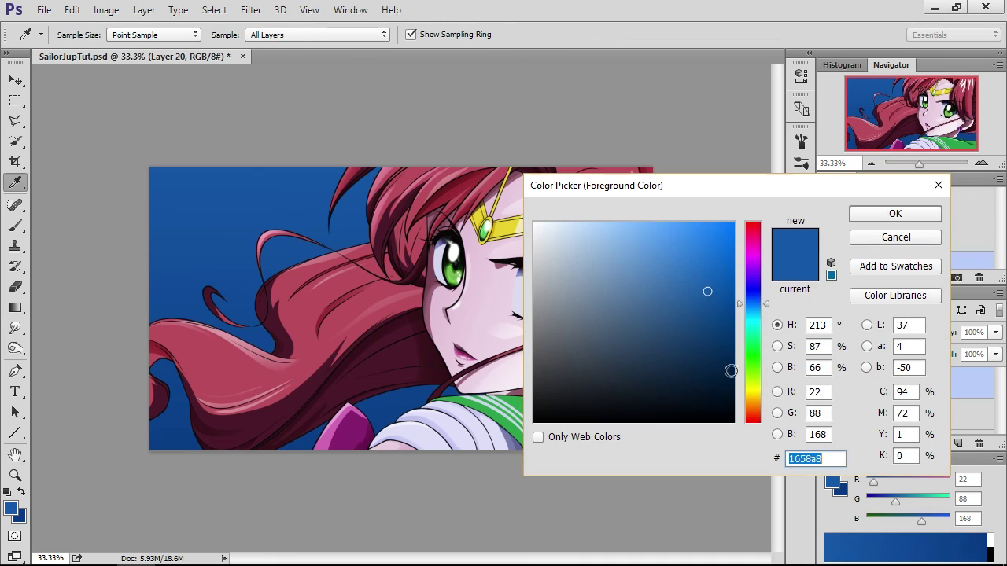
pyautogui.click(705, 365)
pyautogui.click(703, 367)
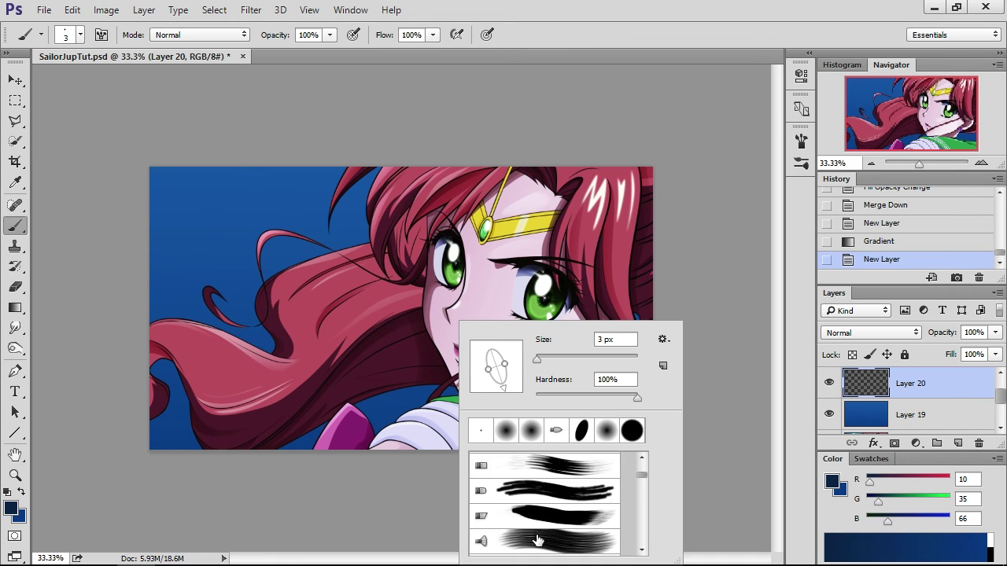
pyautogui.scroll(-2, 539, 538)
pyautogui.scroll(-2, 540, 537)
pyautogui.click(534, 508)
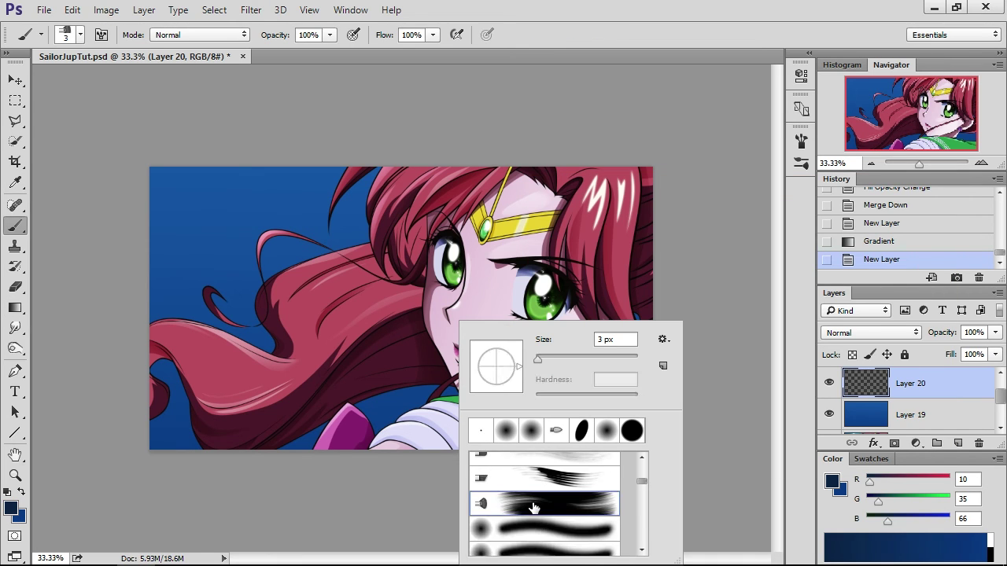
pyautogui.moveTo(537, 358); pyautogui.dragTo(549, 358)
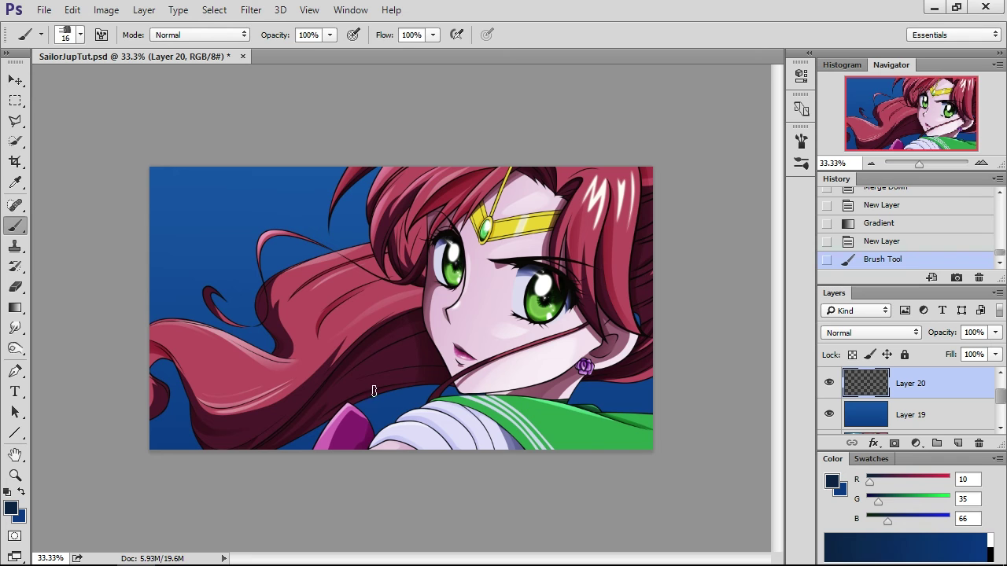
# - Paint dark blue diagonal streaks across the background around the flowing hair
pyautogui.moveTo(358, 421); pyautogui.dragTo(437, 387)
pyautogui.moveTo(157, 441); pyautogui.dragTo(366, 199)
pyautogui.moveTo(287, 240)
pyautogui.mouseDown()
pyautogui.moveTo(382, 169)
pyautogui.moveTo(229, 298)
pyautogui.mouseUp()
pyautogui.moveTo(362, 208); pyautogui.dragTo(275, 272)
# - Build up the background streaks on further layers and soften them with Motion Blur and adjusted blend mode and fill
pyautogui.click(11, 508)
pyautogui.click(895, 211)
pyautogui.hotkey('ctrl', 'shift', 'n')
pyautogui.hotkey('ctrl', 'e')
pyautogui.hotkey('ctrl', 'shift', 'n')
pyautogui.moveTo(158, 260); pyautogui.dragTo(346, 173)
pyautogui.click(871, 333)
pyautogui.click(973, 354)
pyautogui.hotkey('ctrl', 'shift', 'n')
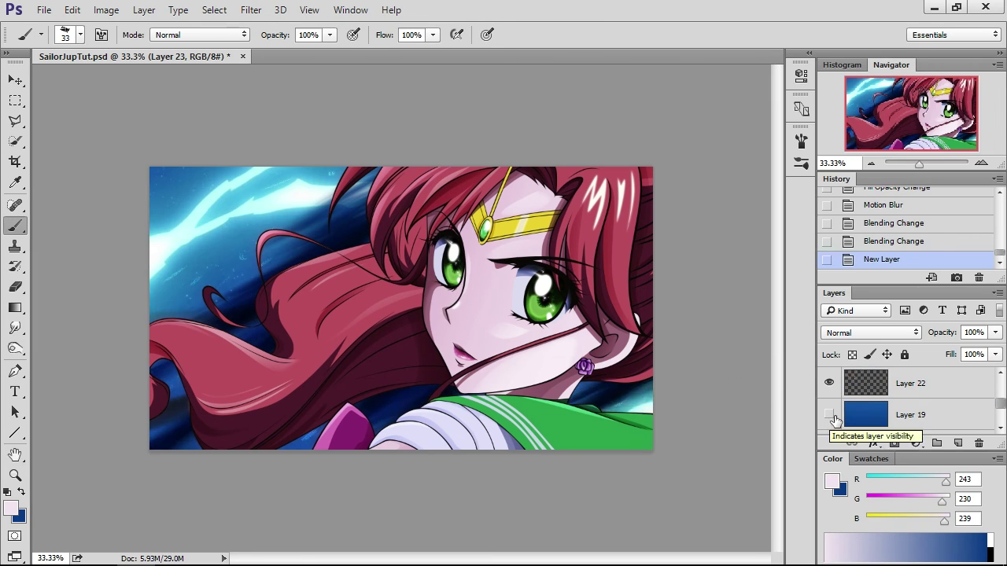
# - Paint pale pink and light cyan lightning strokes on a new layer behind the character and give that layer a glow style
pyautogui.hotkey('ctrl', 'shift', 'n')
pyautogui.moveTo(236, 170); pyautogui.dragTo(354, 197)
pyautogui.moveTo(214, 212); pyautogui.dragTo(346, 220)
pyautogui.moveTo(189, 236); pyautogui.dragTo(330, 208)
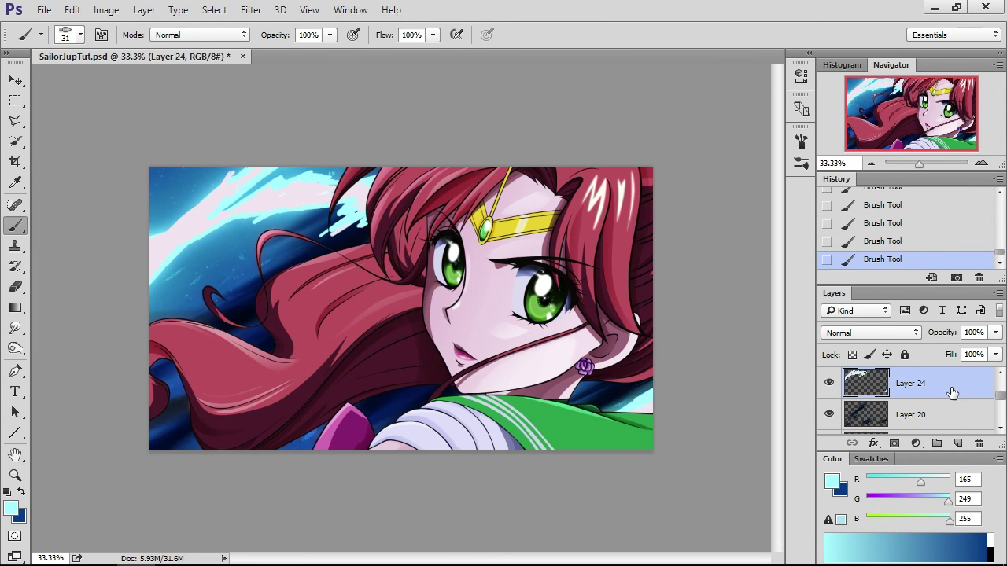
pyautogui.doubleClick(952, 383)
pyautogui.moveTo(157, 425); pyautogui.dragTo(394, 409)
# - Paint pale lightning strokes with glow effects on a new layer in front of the character, and hide that layer
pyautogui.hotkey('ctrl', 'shift', 'n')
pyautogui.moveTo(377, 197); pyautogui.dragTo(405, 229)
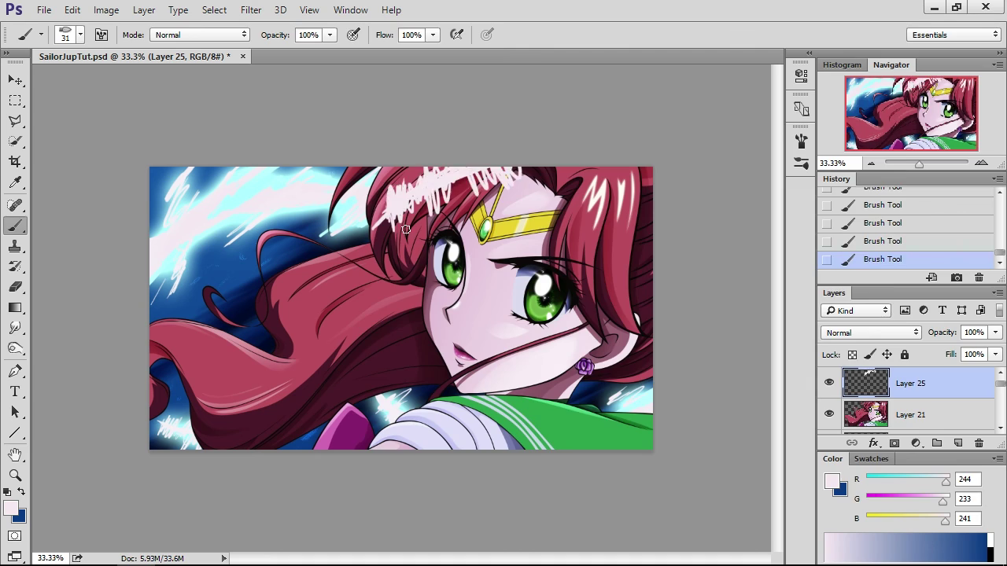
pyautogui.click(830, 543)
pyautogui.click(828, 383)
# - Compare the artwork with and without the foreground lightning layer and review the layer stack
pyautogui.scroll(-2, 828, 387)
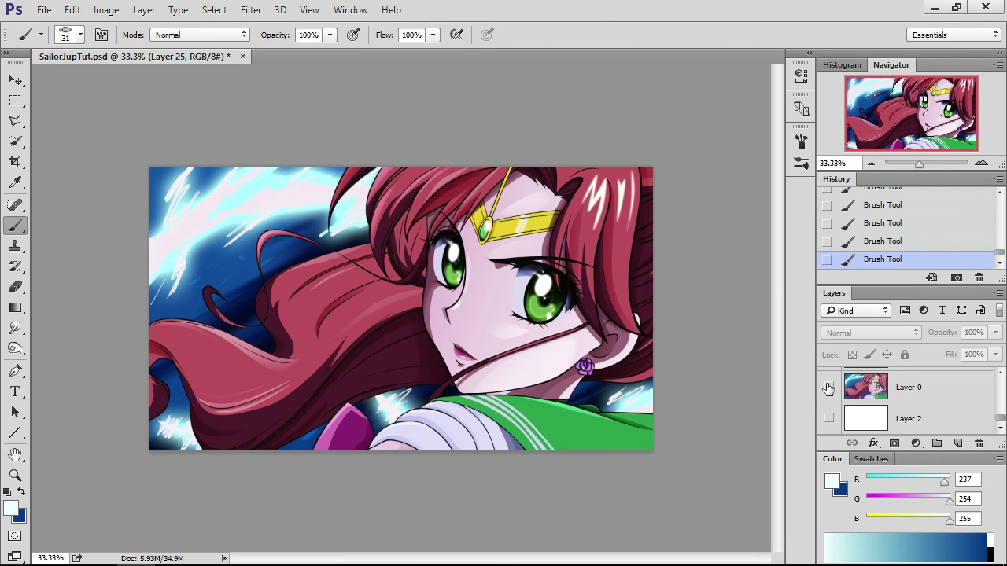
pyautogui.scroll(2, 889, 389)
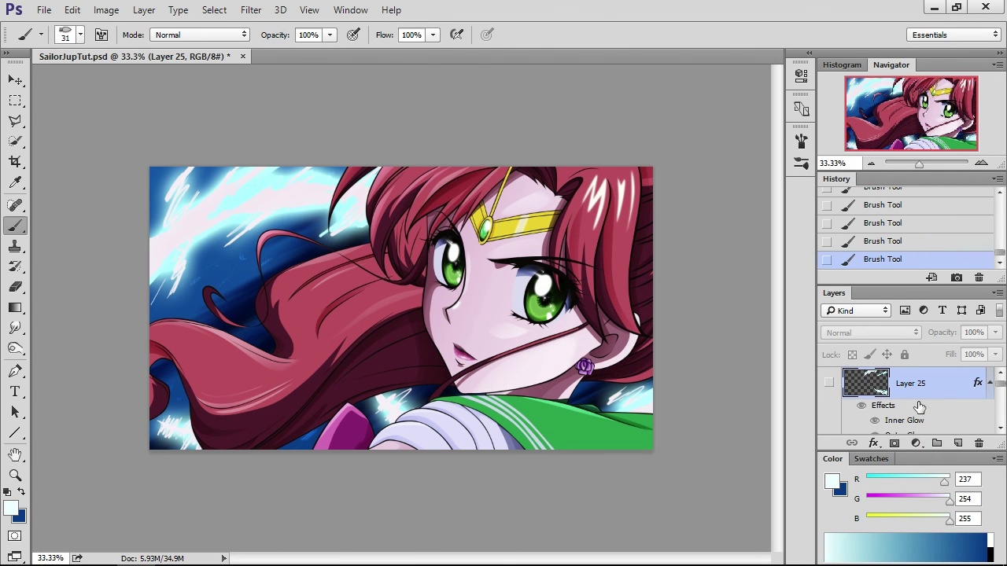
pyautogui.click(829, 383)
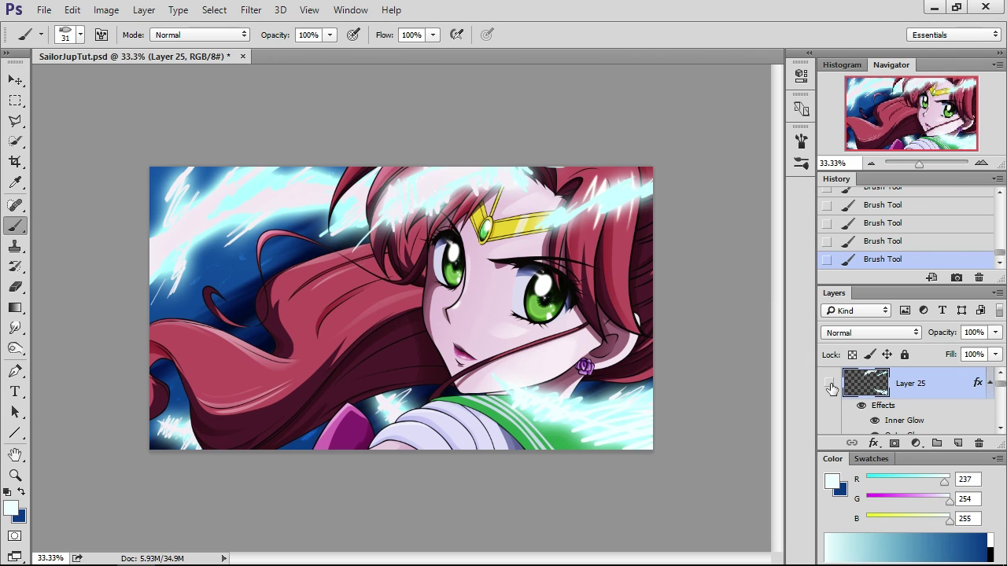
pyautogui.click(830, 383)
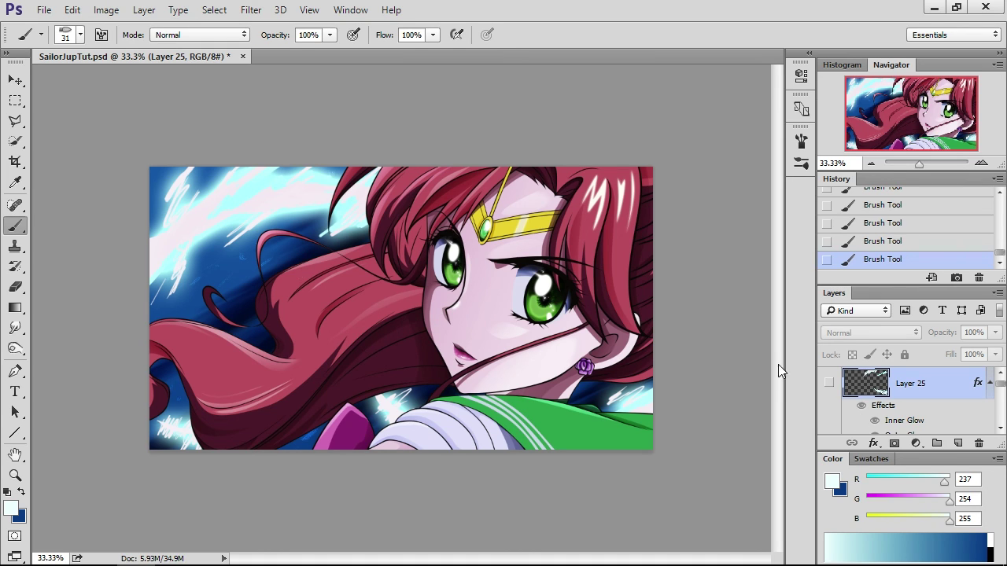
pyautogui.click(829, 383)
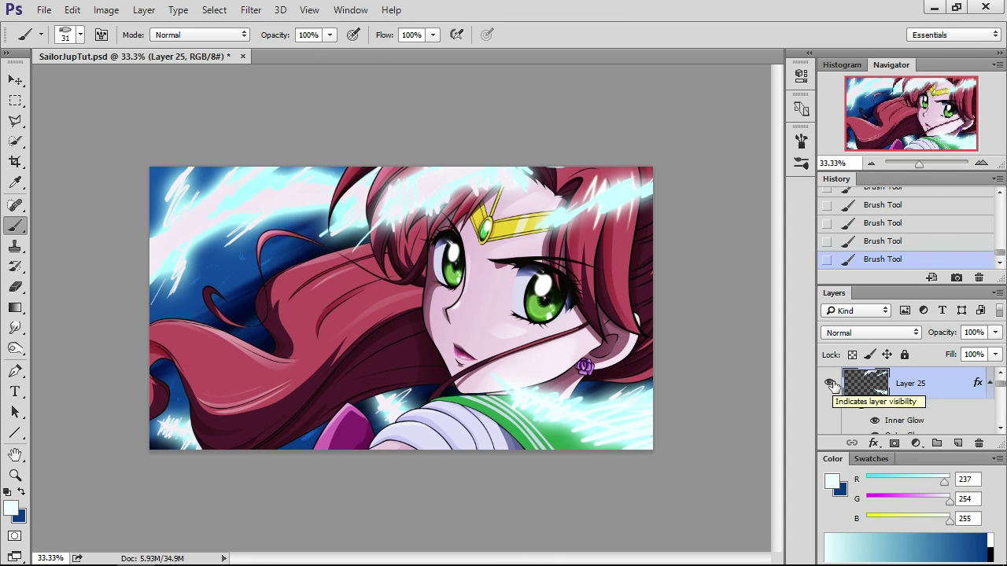
pyautogui.click(830, 383)
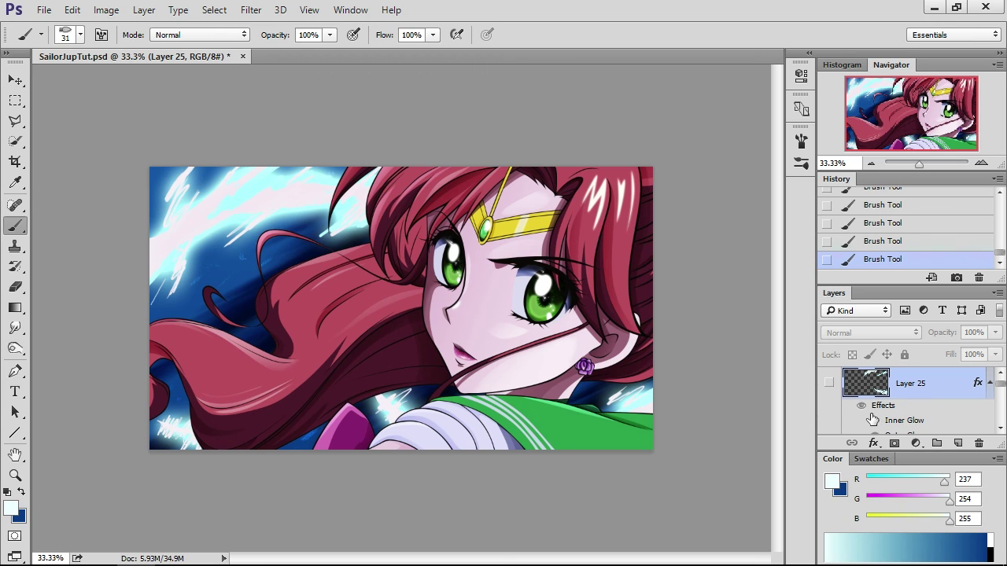
pyautogui.scroll(-5, 867, 418)
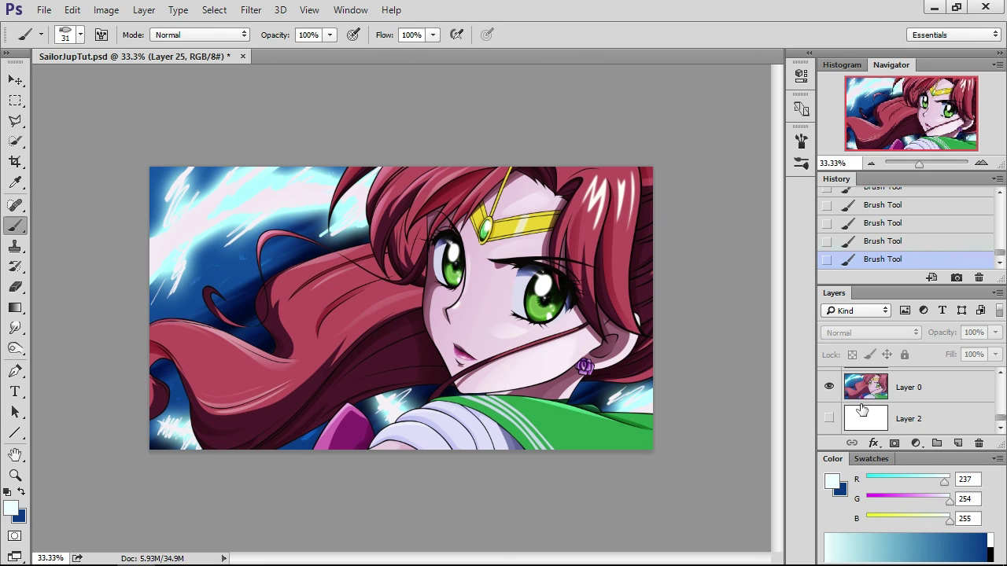
pyautogui.scroll(5, 865, 408)
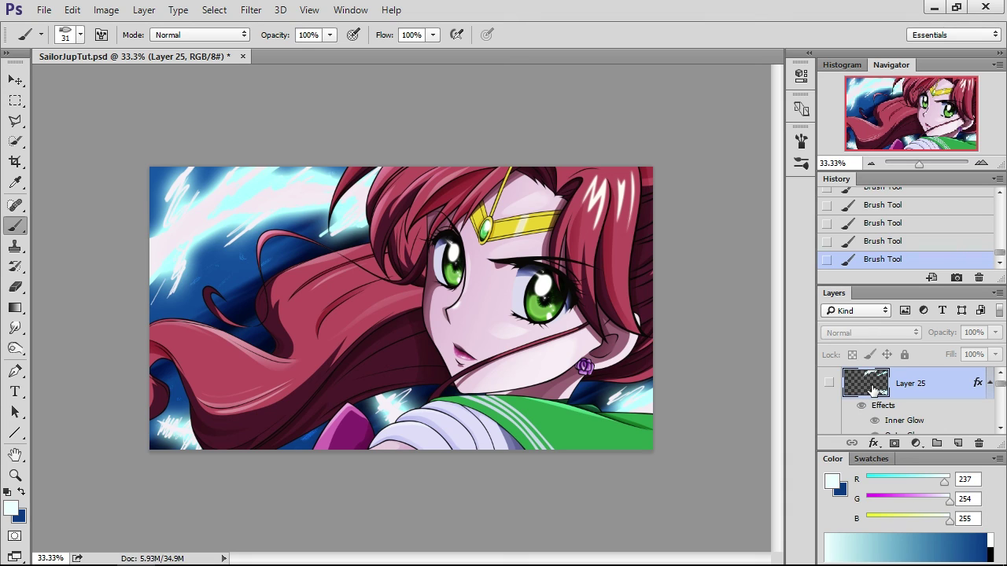